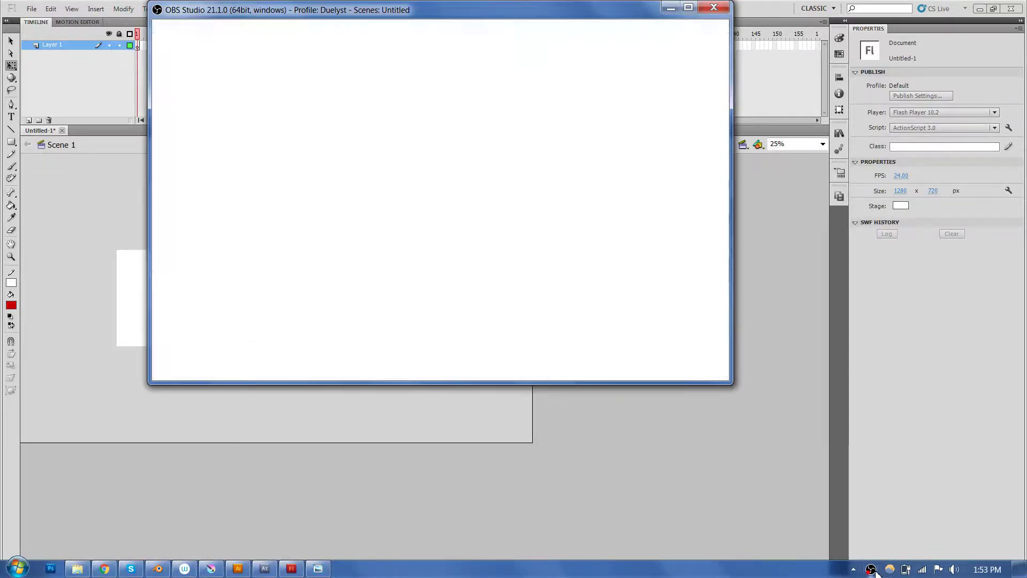
# Minimise the OBS Studio window and raise the screen brightness.
pyautogui.click(871, 569)
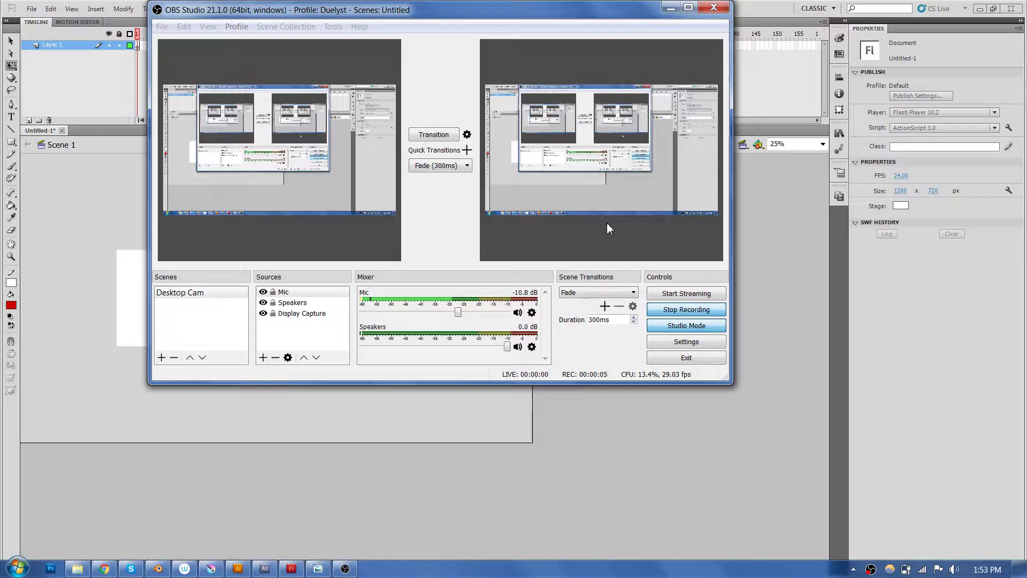
pyautogui.click(672, 7)
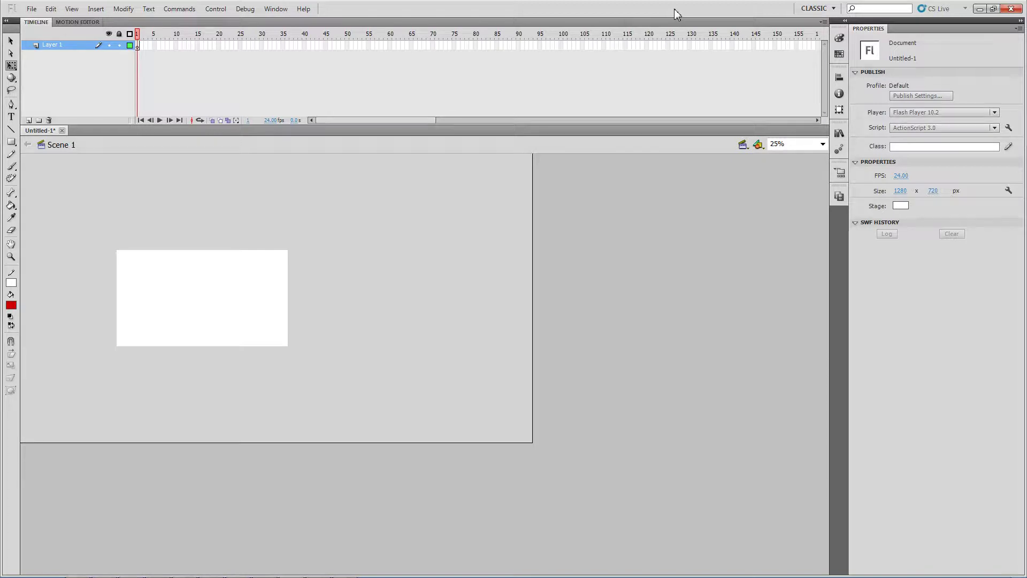
pyautogui.press('XF86MonBrightnessUp')
pyautogui.press('XF86MonBrightnessUp')
pyautogui.press('XF86MonBrightnessUp')
pyautogui.press('XF86MonBrightnessUp')
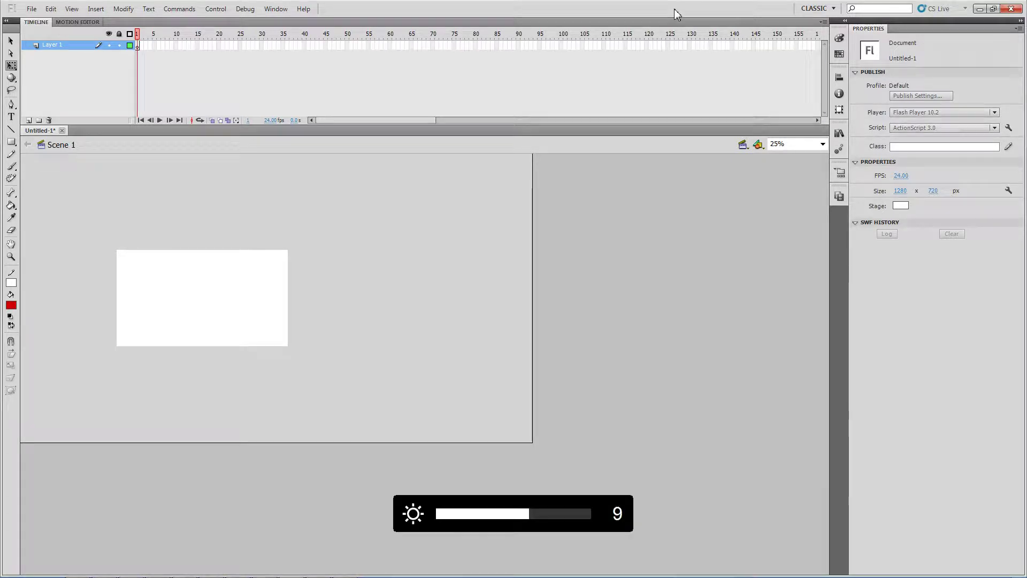
pyautogui.press('XF86MonBrightnessUp')
pyautogui.press('XF86MonBrightnessUp')
pyautogui.press('XF86MonBrightnessUp')
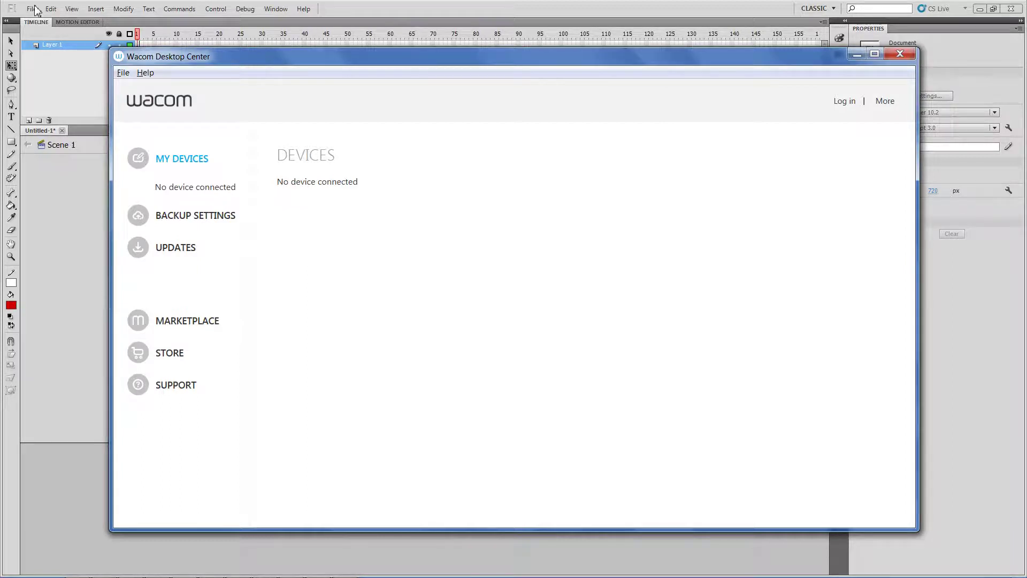
# Minimise Wacom Desktop Center, switch to File Explorer and place the background PNG from the background folder on the Flash stage.
pyautogui.click(857, 54)
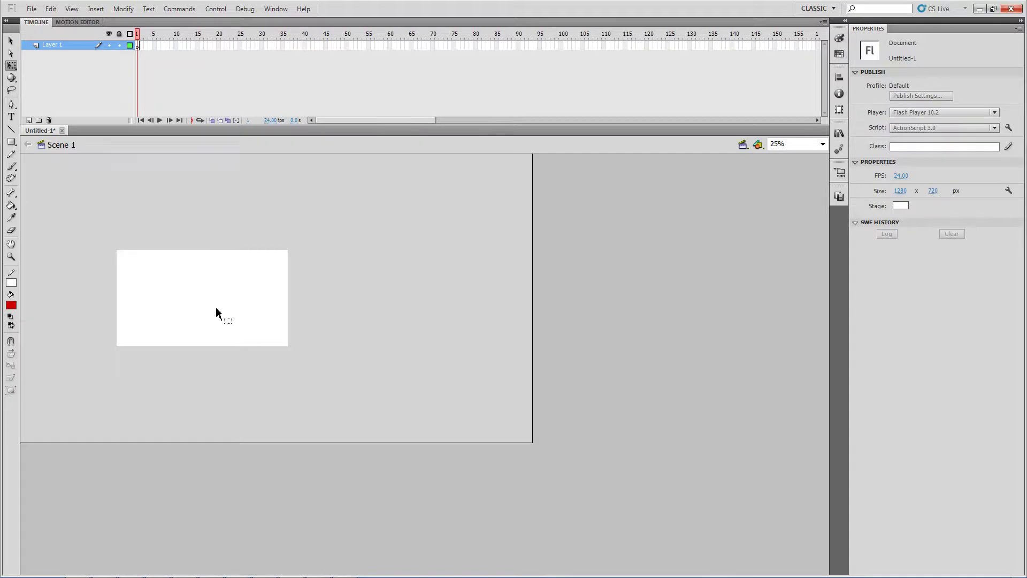
pyautogui.hotkey('ctrl', '=')
pyautogui.scroll(-1, 217, 313)
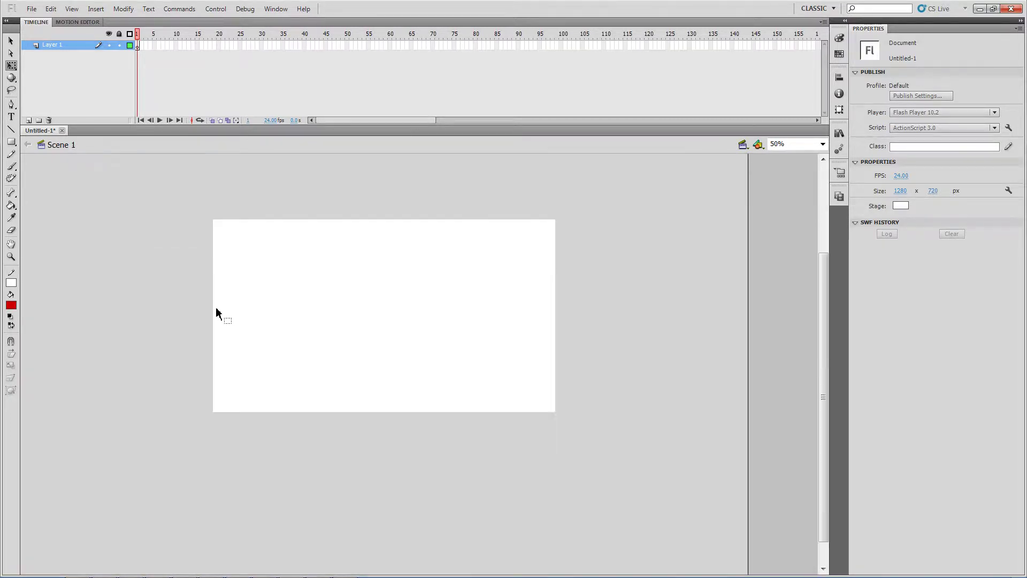
pyautogui.hotkey('alt', 'Tab')
pyautogui.hotkey('alt', 'Tab')
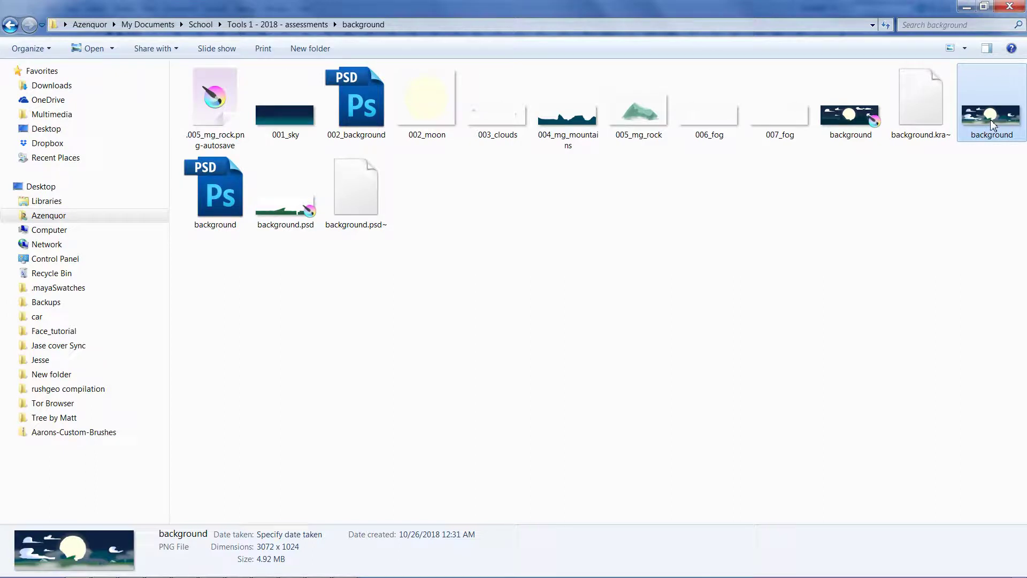
pyautogui.moveTo(992, 123); pyautogui.dragTo(378, 287)
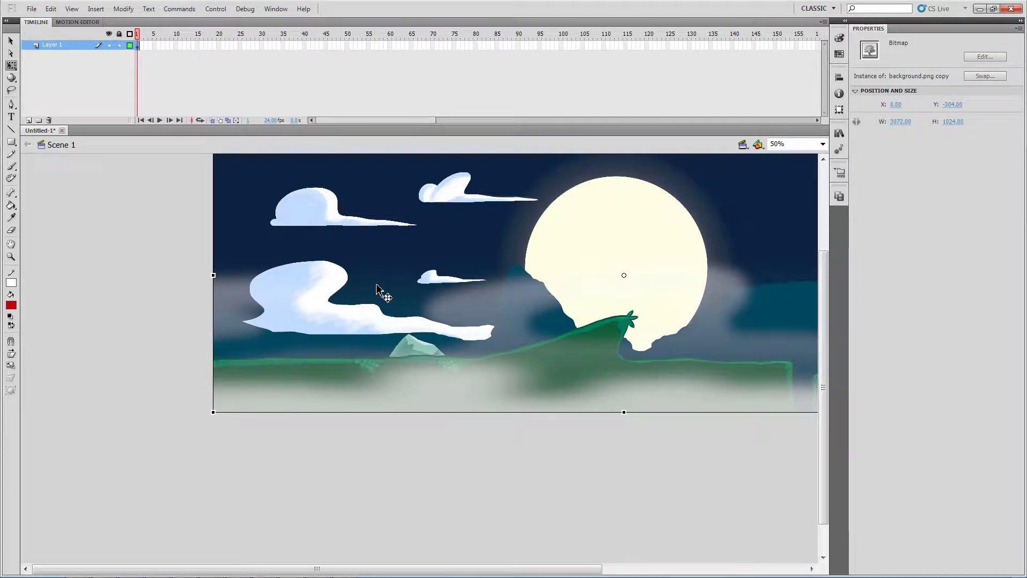
# Turn on object snapping and move the background bitmap's transformation point to its lower-left corner.
pyautogui.hotkey('ctrl', '-')
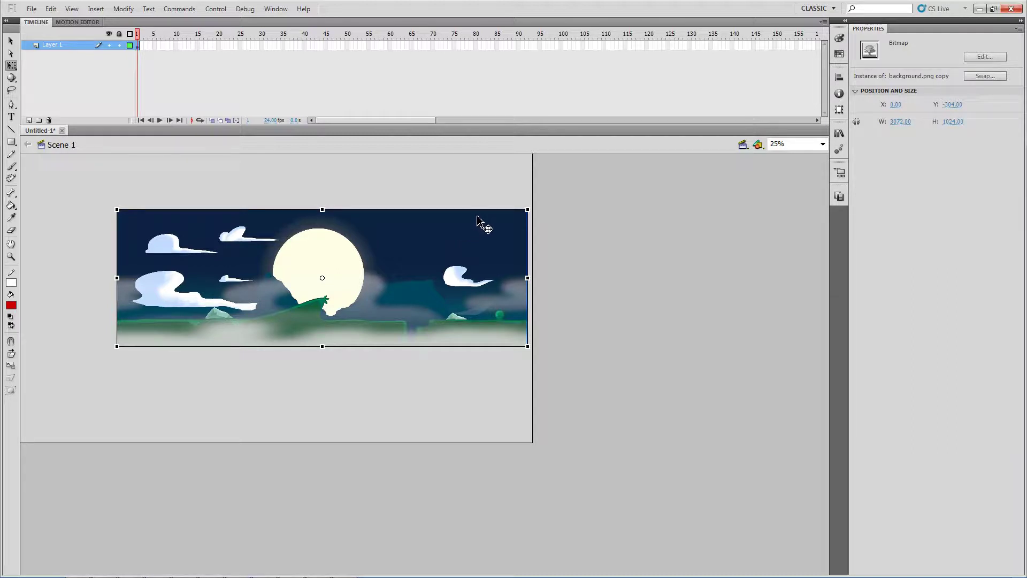
pyautogui.click(322, 278)
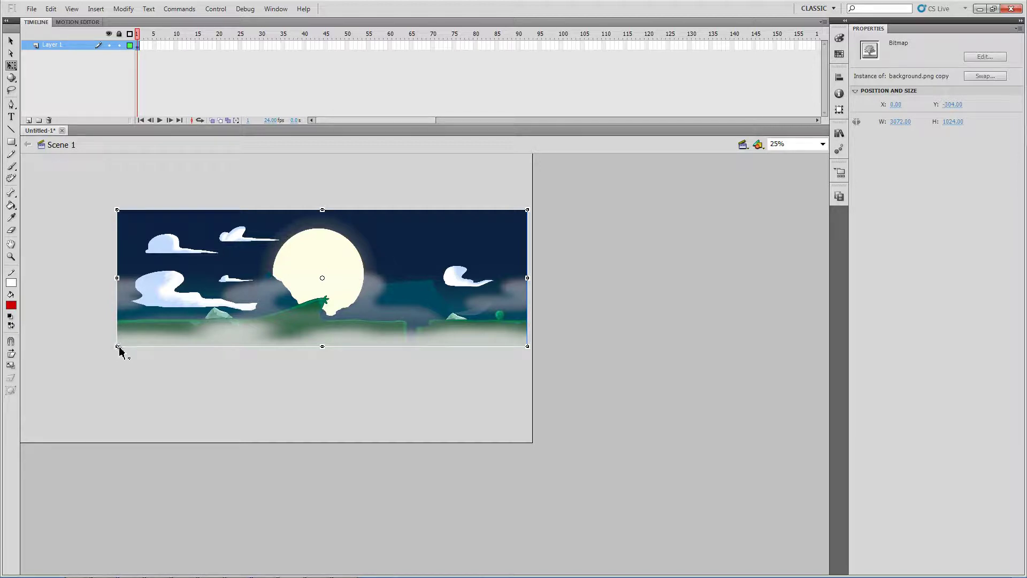
pyautogui.click(226, 295)
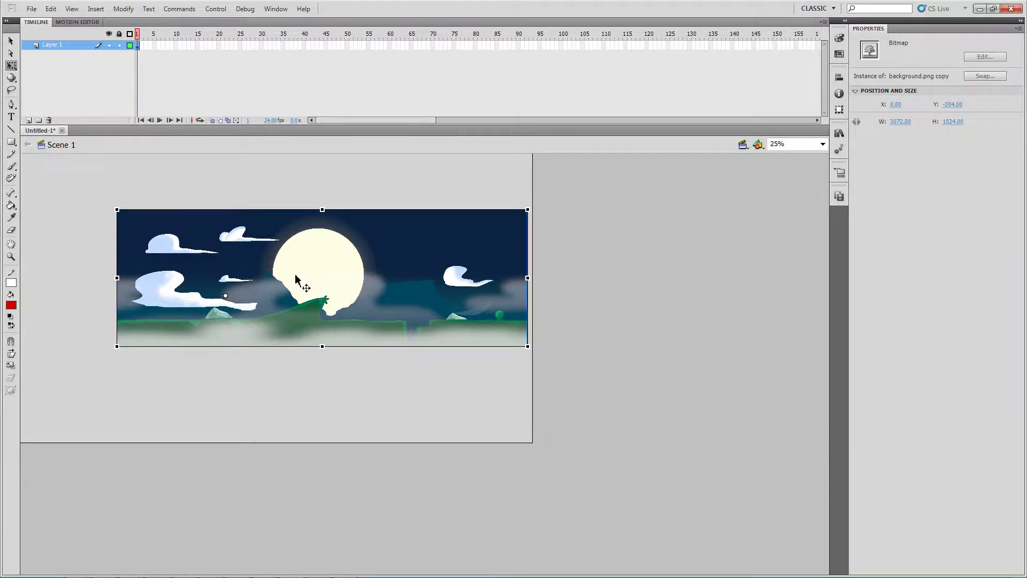
pyautogui.click(15, 343)
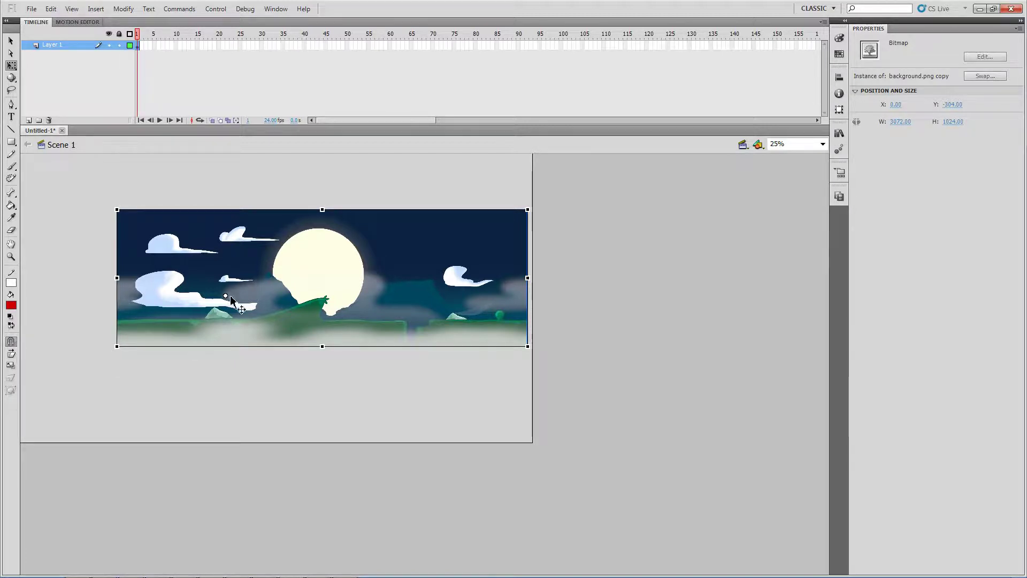
pyautogui.moveTo(227, 299); pyautogui.dragTo(118, 349)
# Scale the background bitmap proportionally from its lower-left corner to 2160 x 720 px so its height matches the stage.
pyautogui.moveTo(528, 210); pyautogui.dragTo(482, 252)
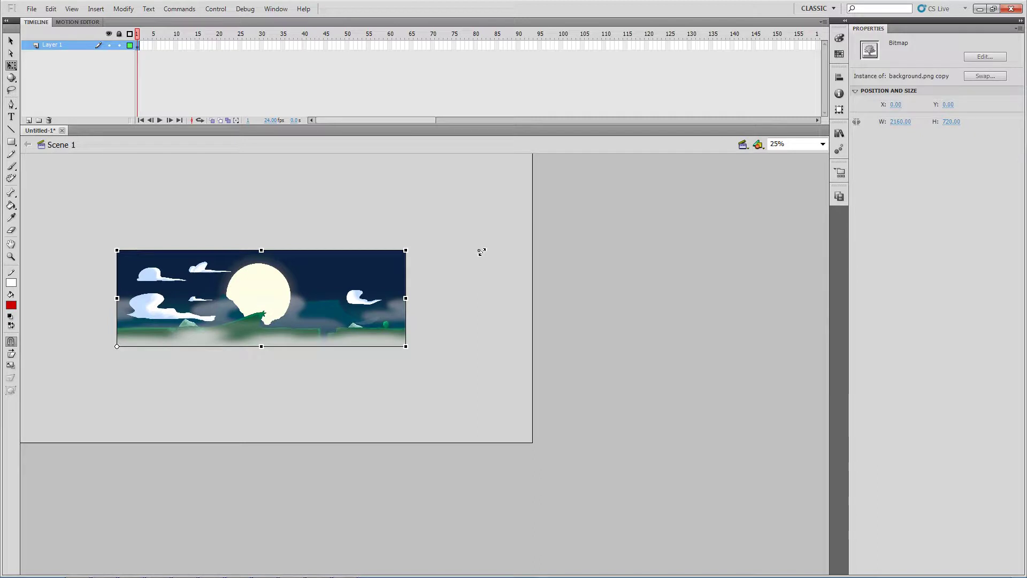
pyautogui.click(480, 254)
pyautogui.click(365, 297)
pyautogui.click(230, 378)
pyautogui.click(271, 301)
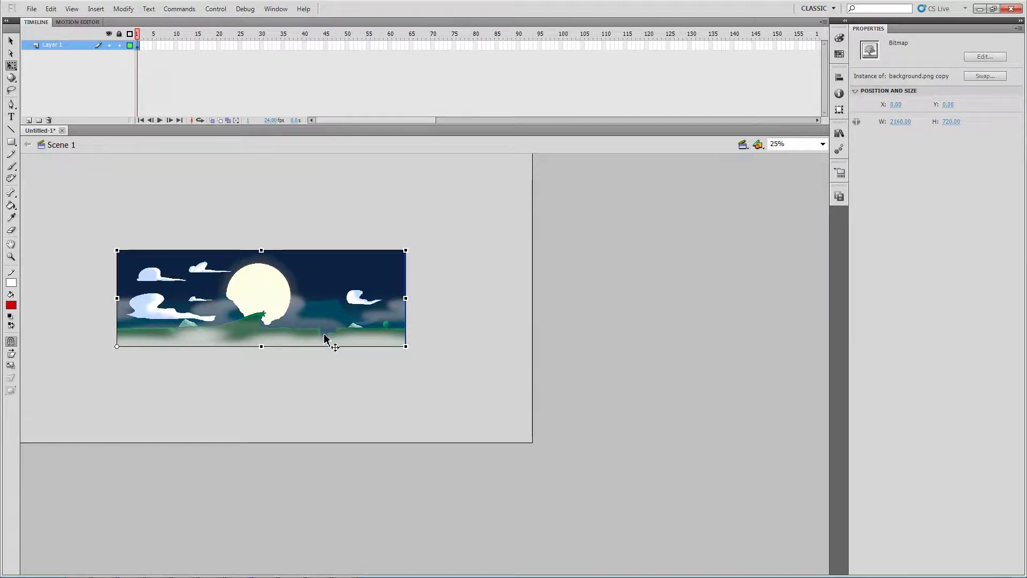
pyautogui.hotkey('ctrl', '=')
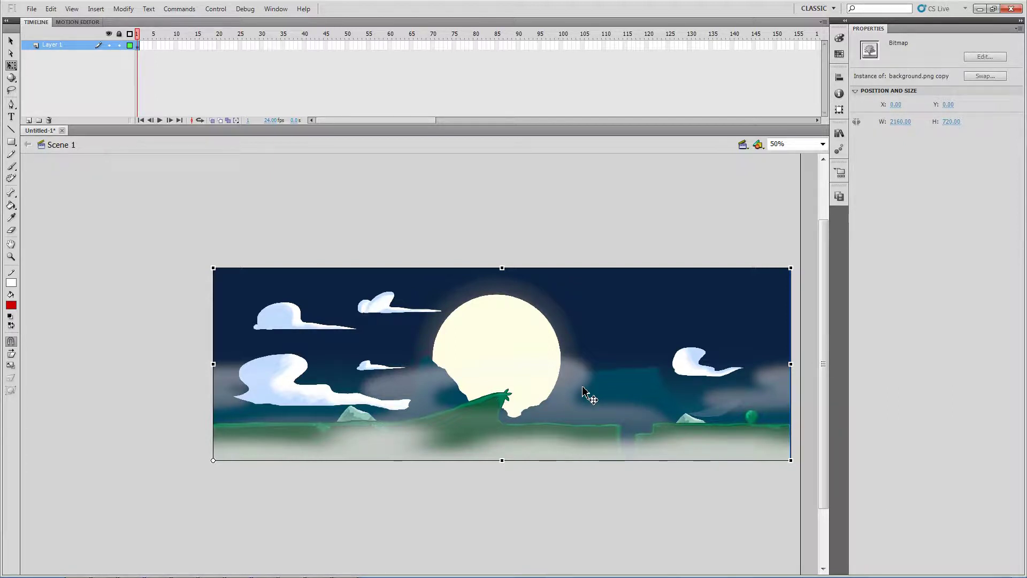
pyautogui.rightClick(601, 339)
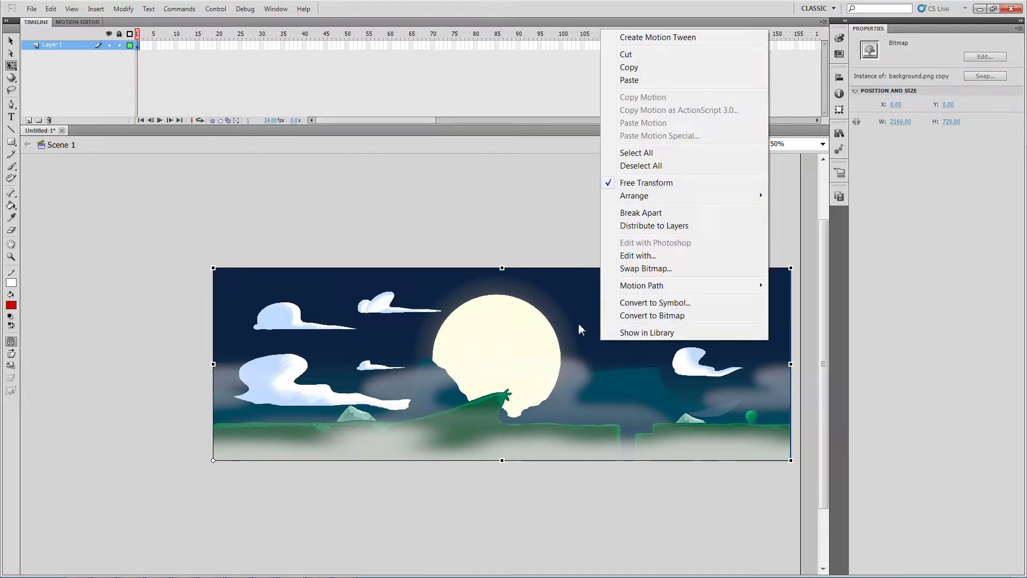
pyautogui.click(581, 329)
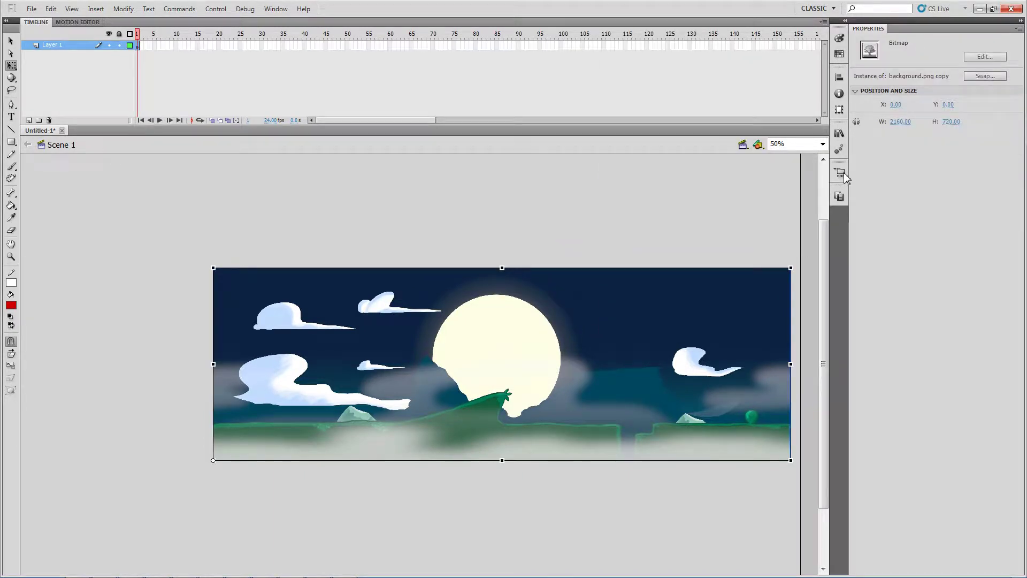
pyautogui.rightClick(580, 319)
pyautogui.click(567, 296)
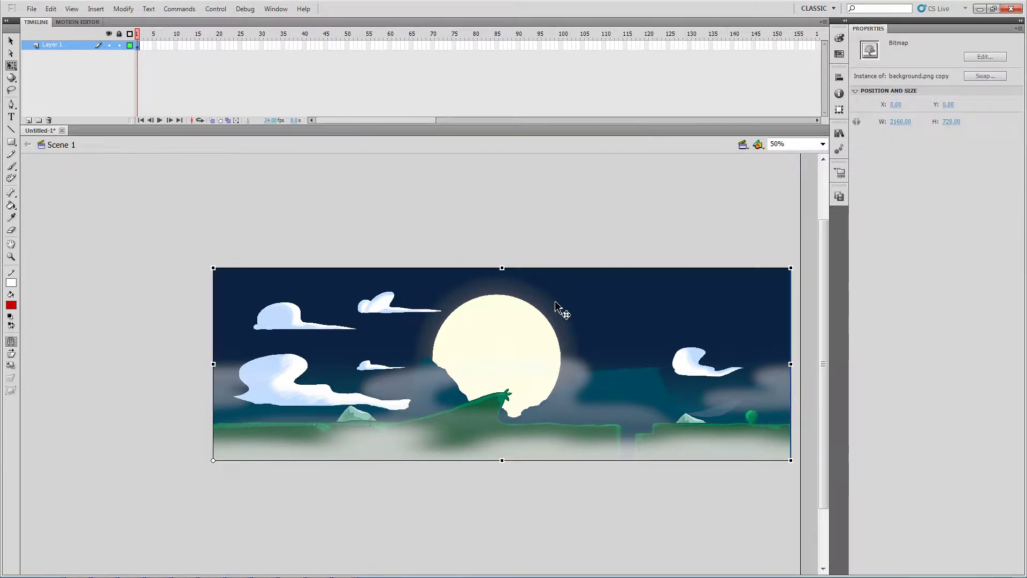
# Delete the unused background.png bitmap from the document's library, leaving background.png copy in place.
pyautogui.click(840, 196)
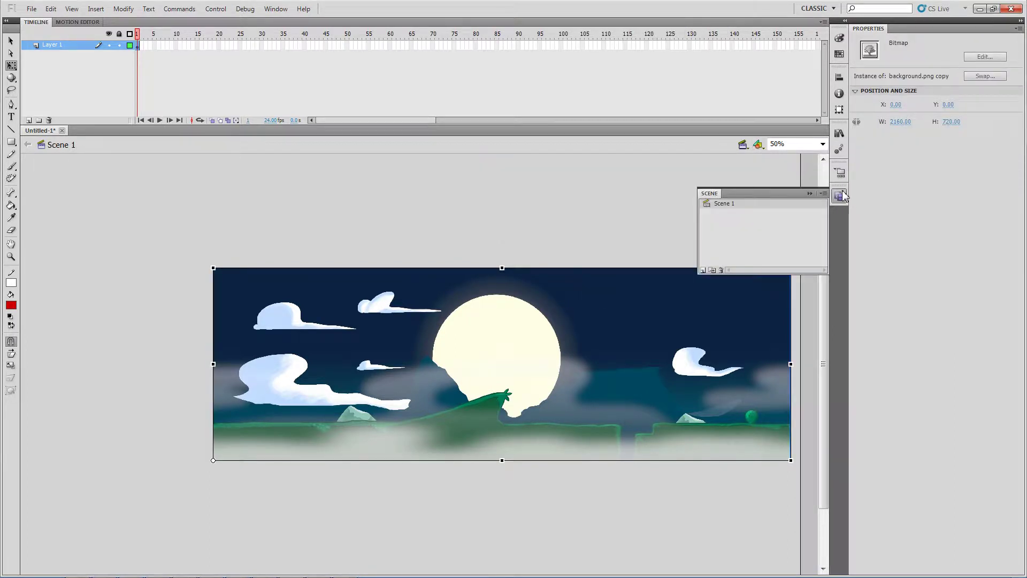
pyautogui.click(841, 196)
pyautogui.click(840, 134)
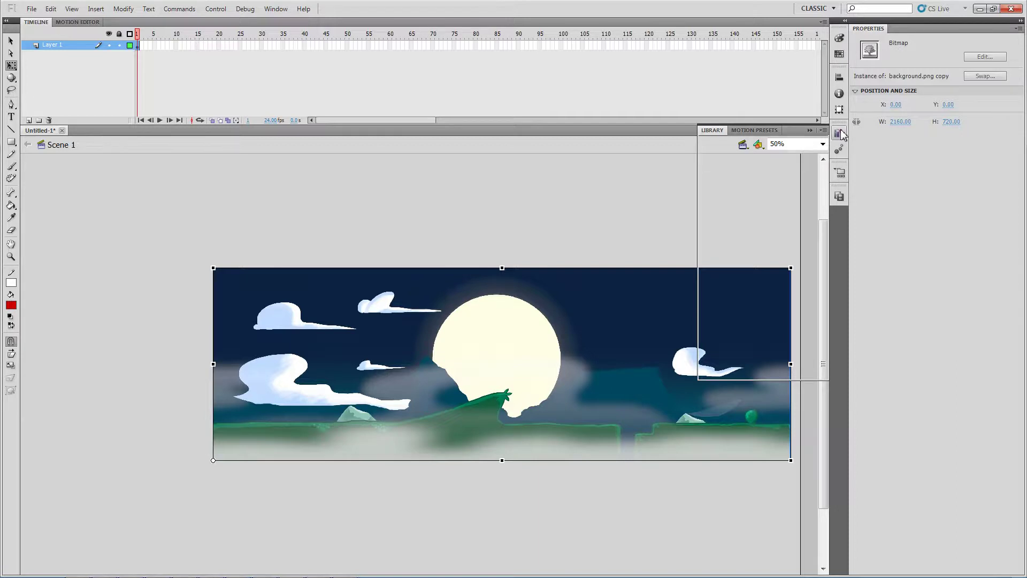
pyautogui.click(755, 261)
pyautogui.click(736, 249)
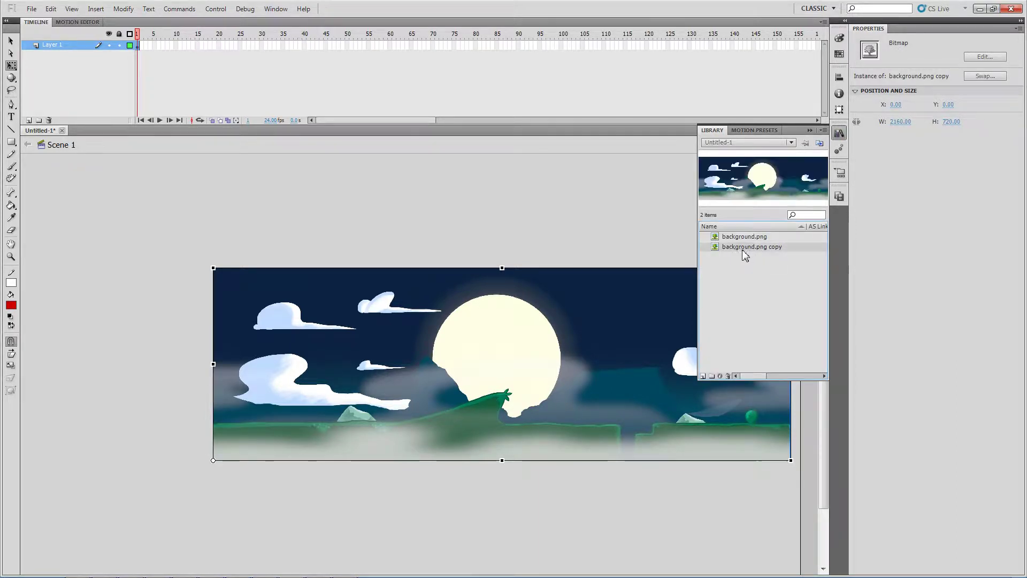
pyautogui.click(742, 238)
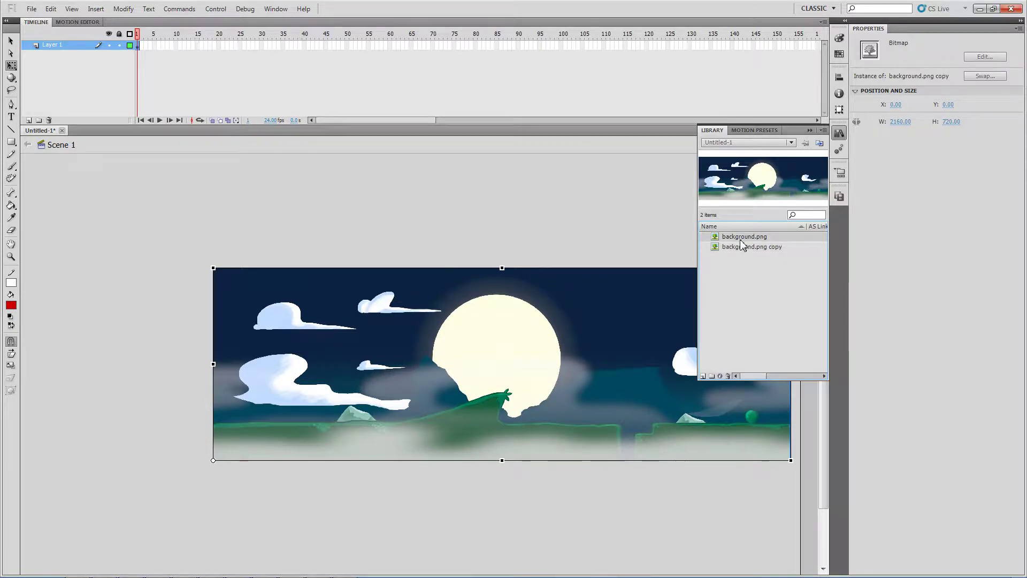
pyautogui.press('Delete')
pyautogui.click(580, 360)
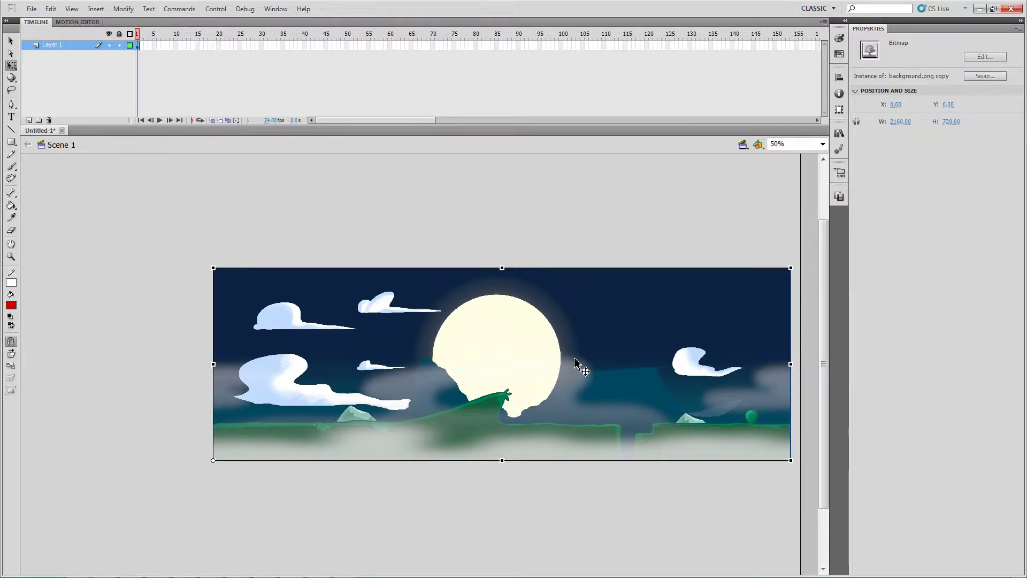
# Convert the background bitmap on the stage to a graphic symbol named "bg original".
pyautogui.rightClick(643, 328)
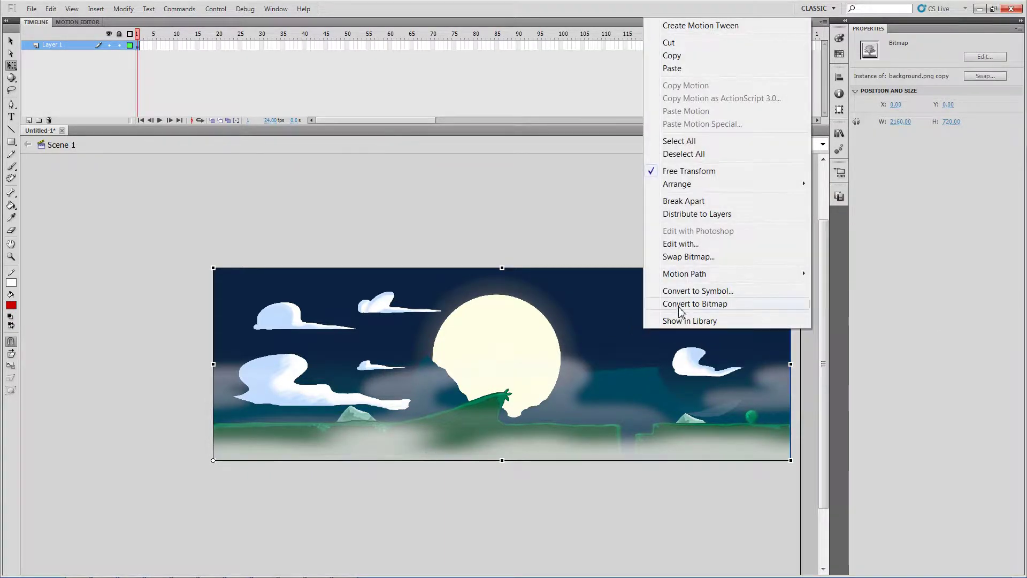
pyautogui.click(692, 295)
pyautogui.write('bg orig')
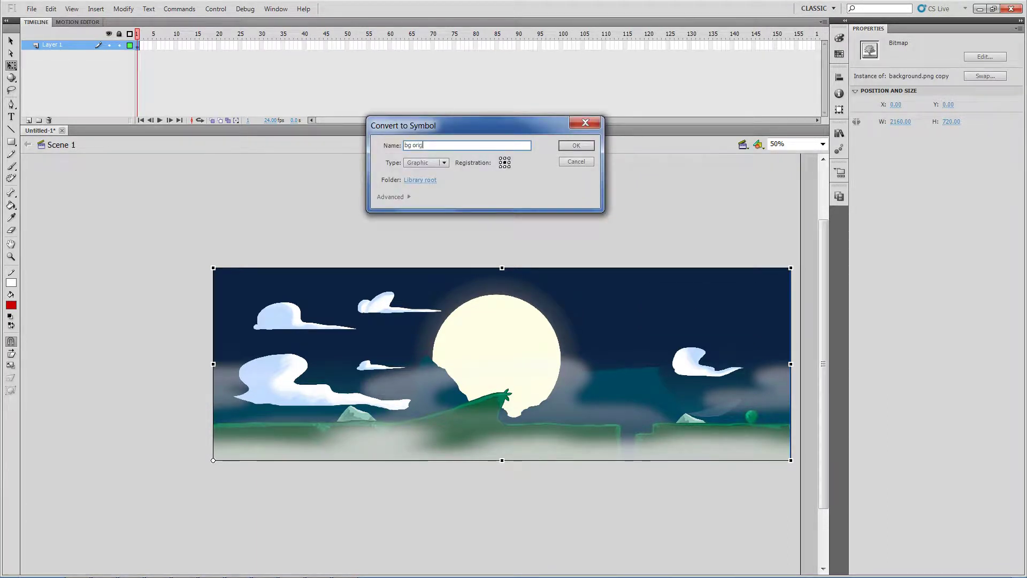
pyautogui.write('inAL')
pyautogui.click(574, 146)
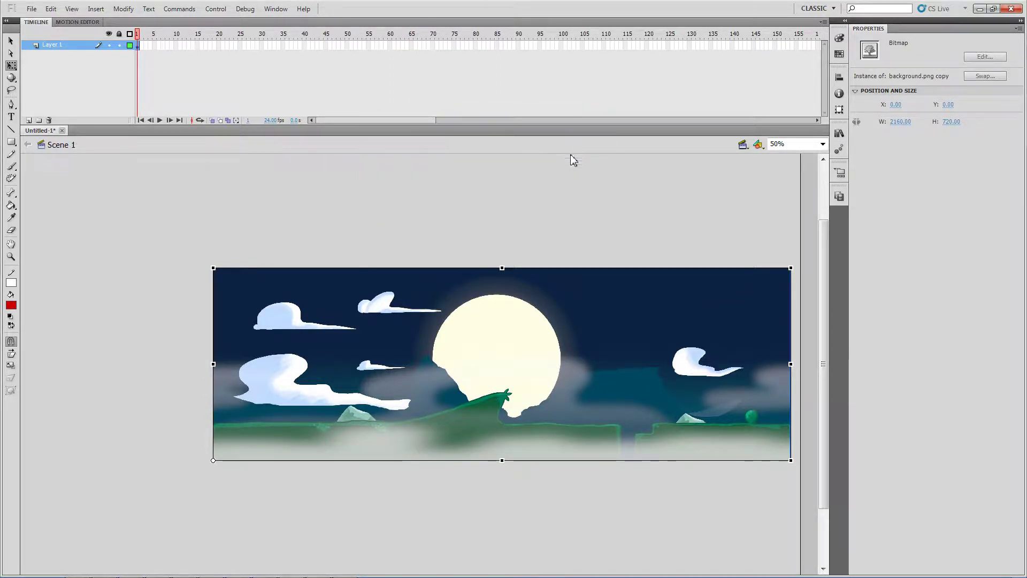
pyautogui.click(579, 193)
pyautogui.moveTo(611, 301); pyautogui.dragTo(568, 237)
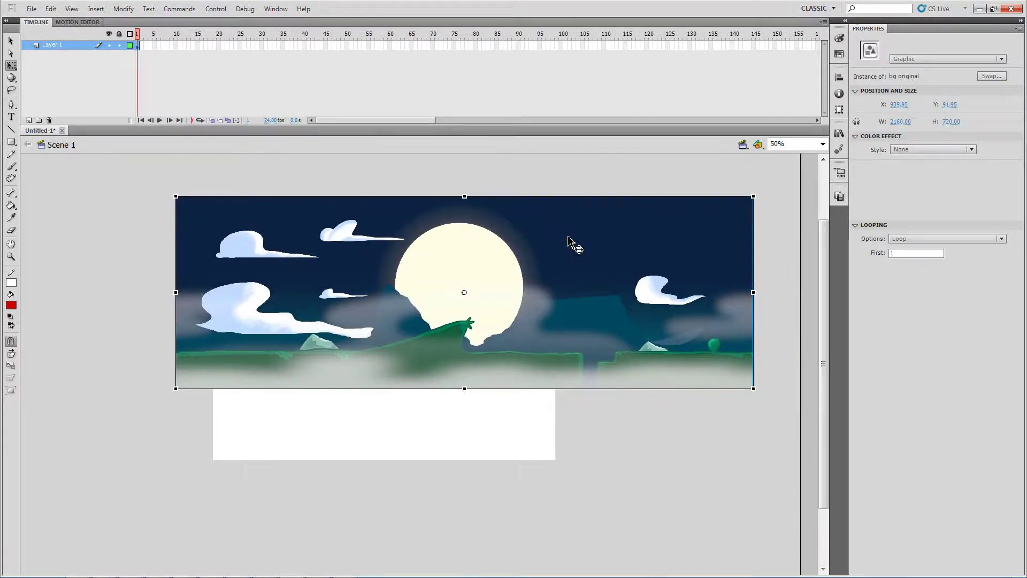
pyautogui.hotkey('ctrl', 'z')
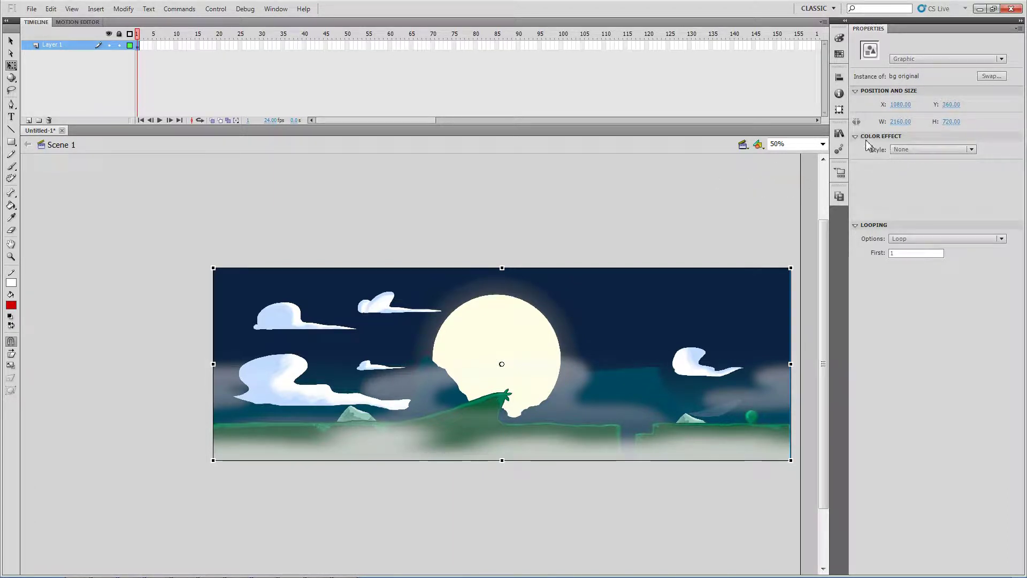
# Apply an Alpha color effect of 47% to the bg original symbol and lock Layer 1.
pyautogui.click(913, 150)
pyautogui.click(918, 215)
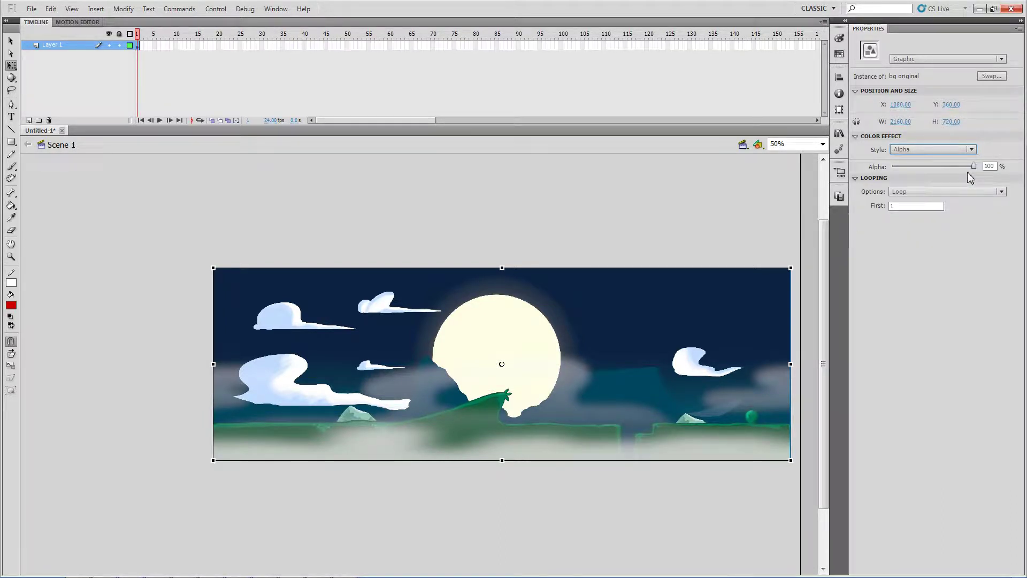
pyautogui.moveTo(977, 167); pyautogui.dragTo(933, 174)
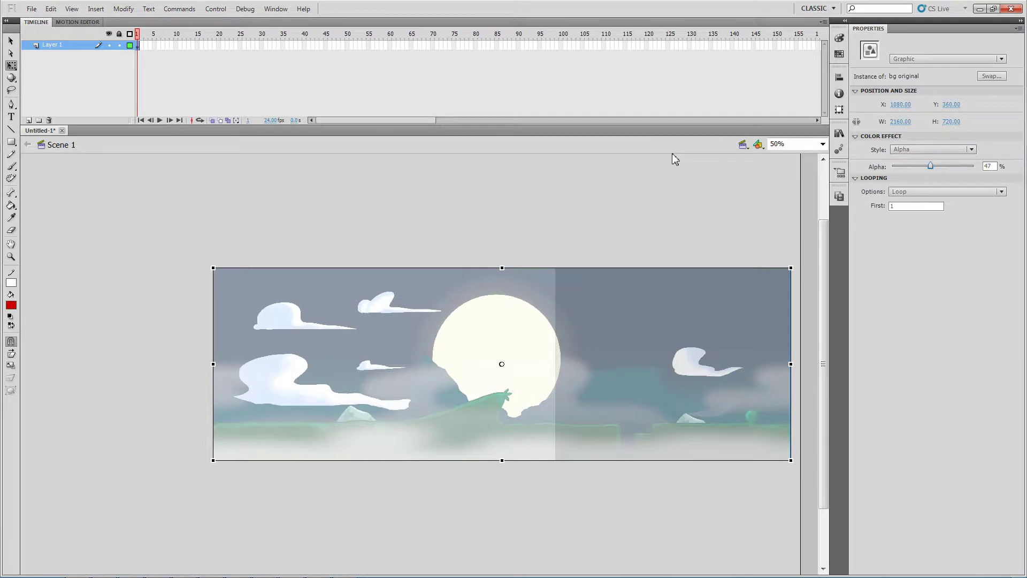
pyautogui.click(557, 204)
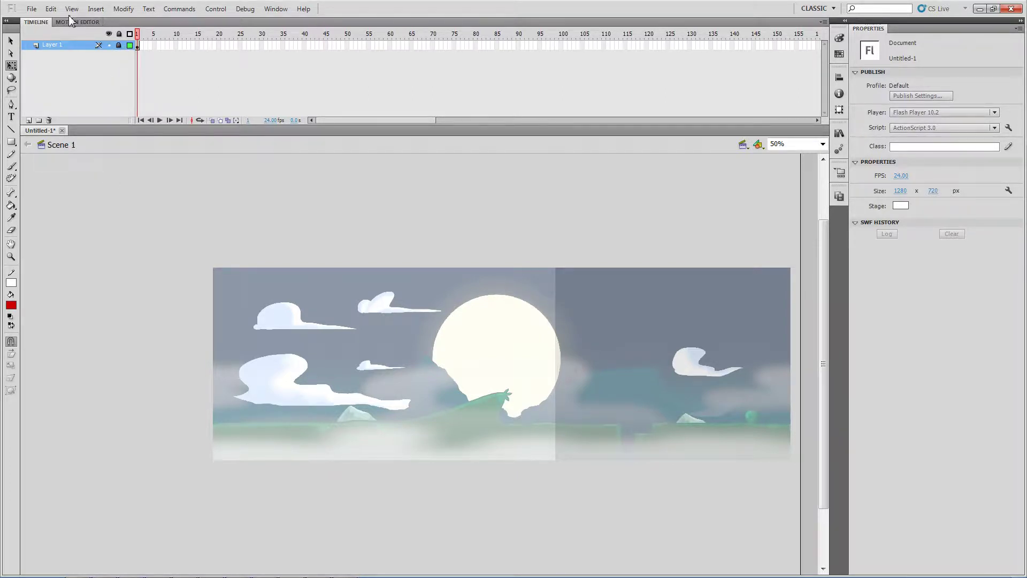
# Import 001_sky, 002_moon, 003_clouds, 004_mg_mountains, 005_mg_rock, 006_fog and 007_fog from the background folder into the library.
pyautogui.click(32, 9)
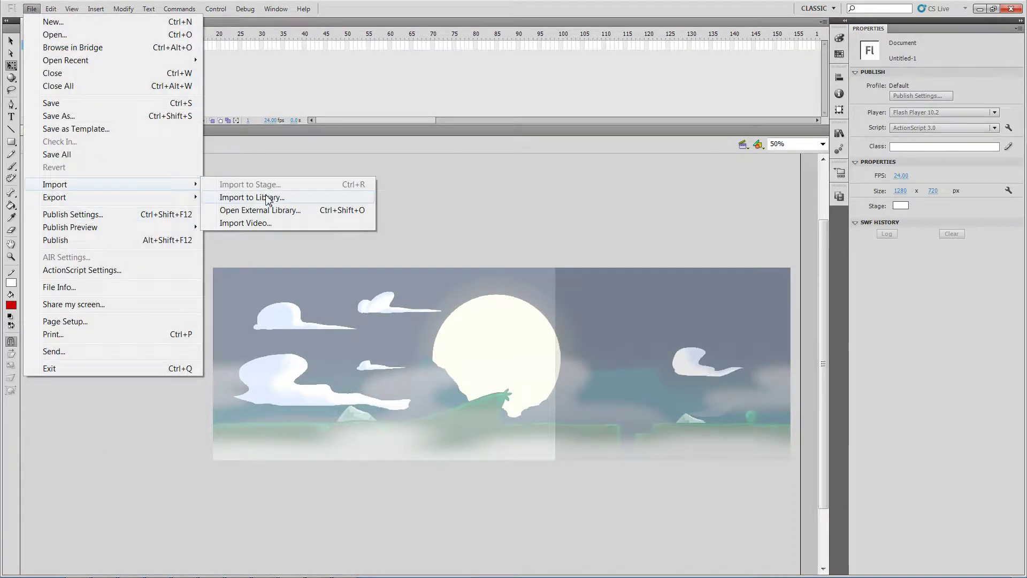
pyautogui.click(267, 199)
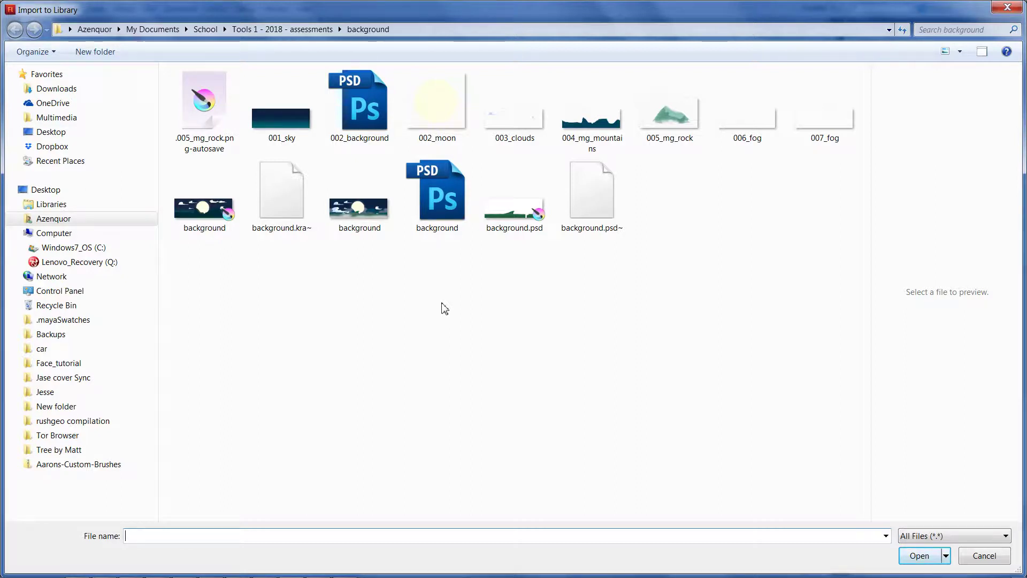
pyautogui.click(440, 119)
pyautogui.keyDown('ctrl'); pyautogui.click(505, 123); pyautogui.keyUp('ctrl')
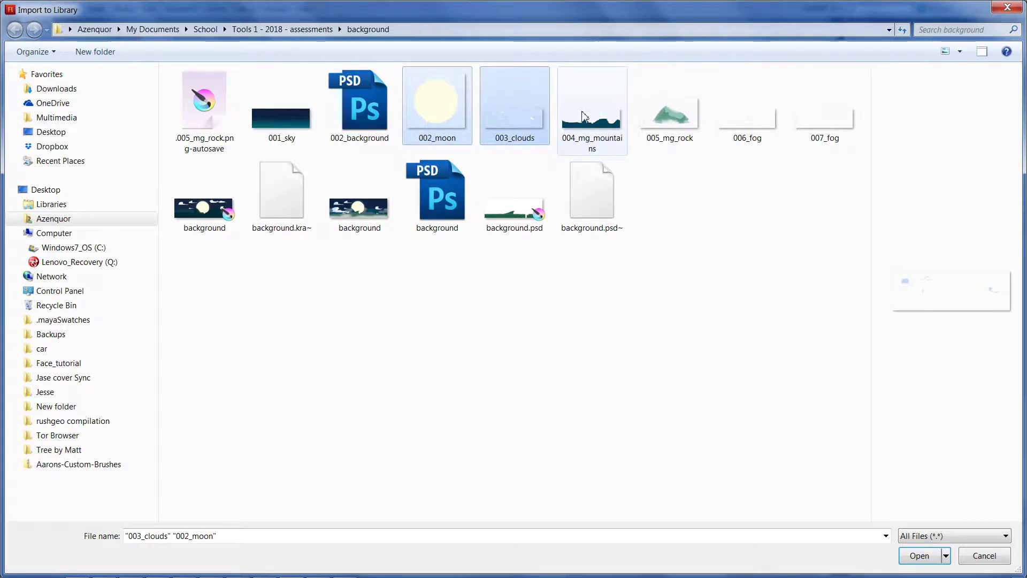
pyautogui.keyDown('ctrl'); pyautogui.click(595, 122); pyautogui.keyUp('ctrl')
pyautogui.keyDown('ctrl'); pyautogui.click(673, 125); pyautogui.keyUp('ctrl')
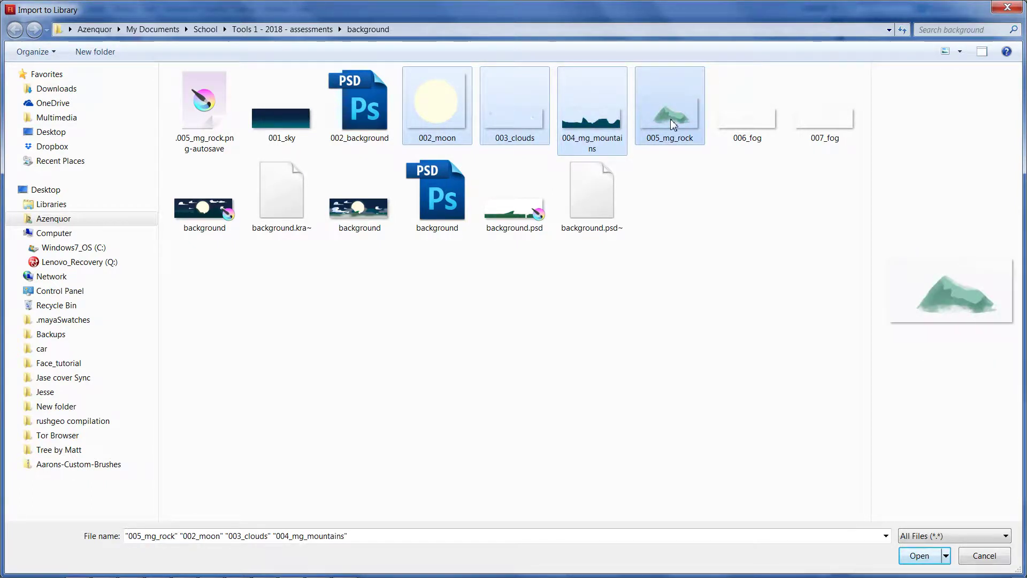
pyautogui.keyDown('ctrl'); pyautogui.click(722, 122); pyautogui.keyUp('ctrl')
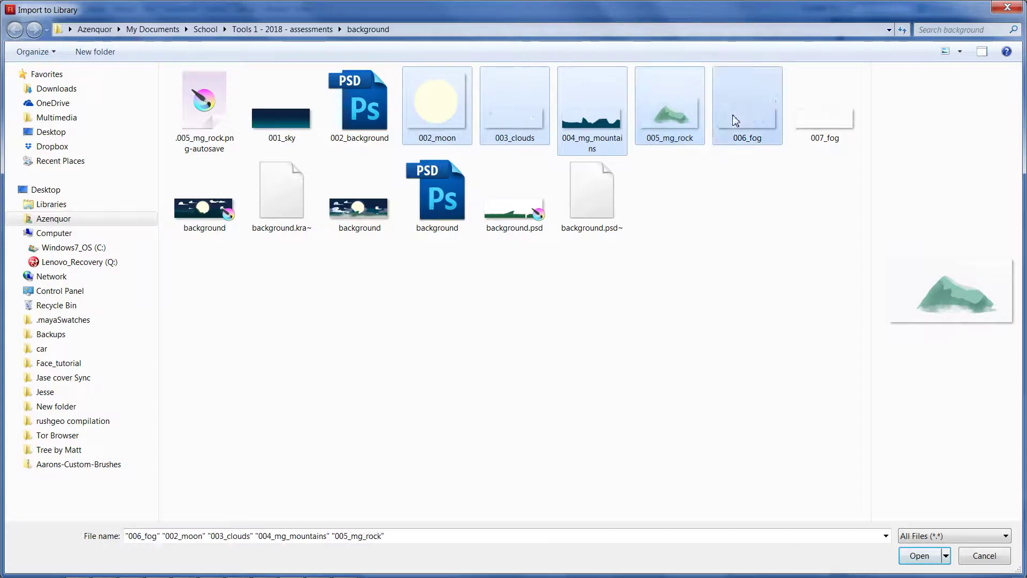
pyautogui.keyDown('ctrl'); pyautogui.click(802, 127); pyautogui.keyUp('ctrl')
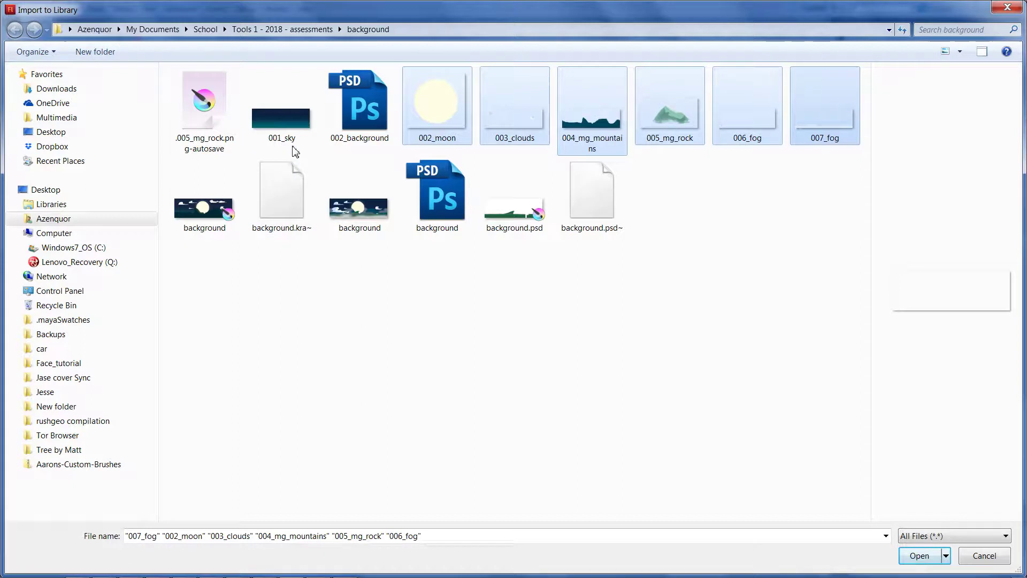
pyautogui.keyDown('ctrl'); pyautogui.click(292, 123); pyautogui.keyUp('ctrl')
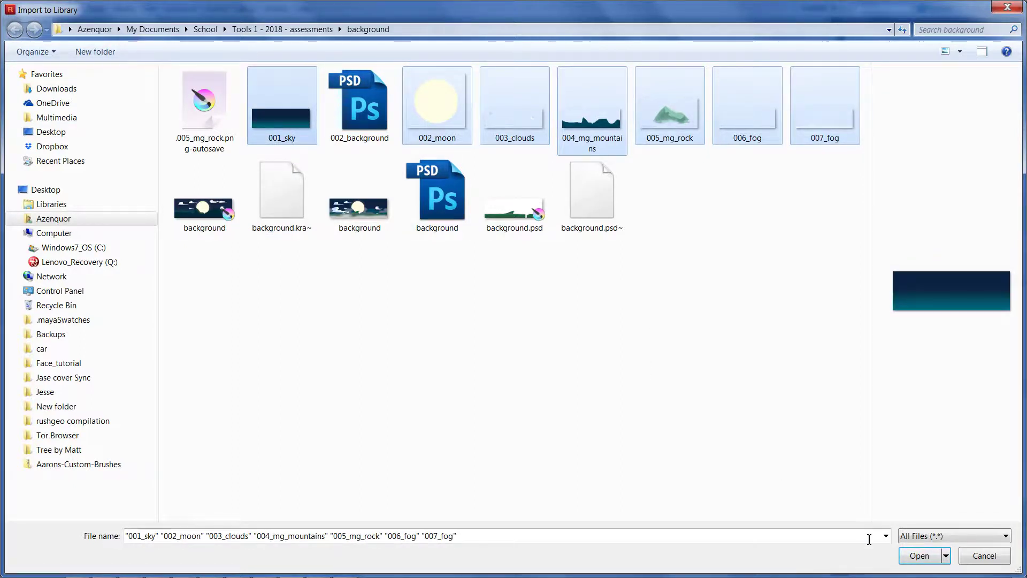
pyautogui.click(918, 556)
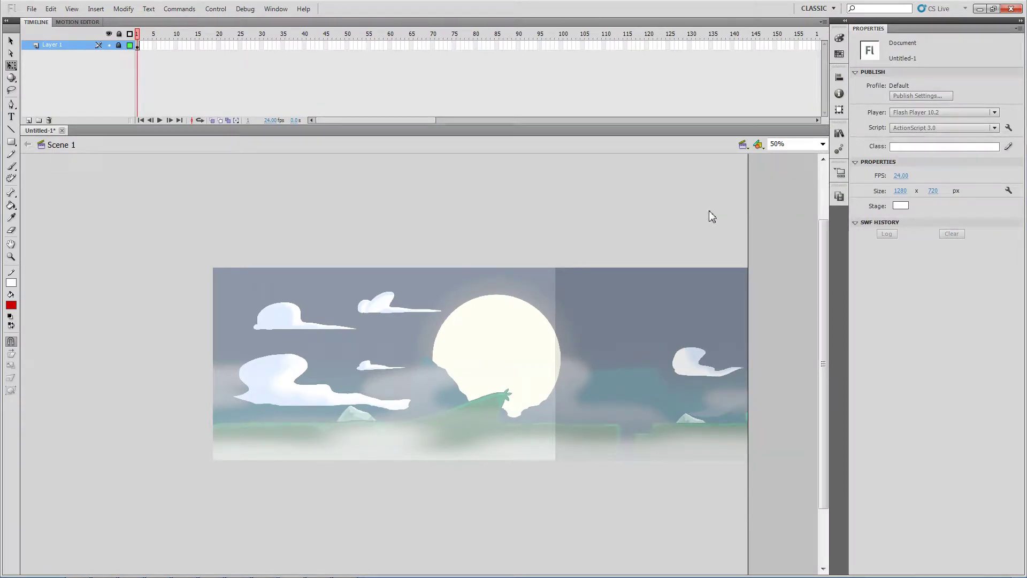
# Examine the previews of the imported layer images and their generated symbols in the library to identify what each one contains.
pyautogui.click(839, 196)
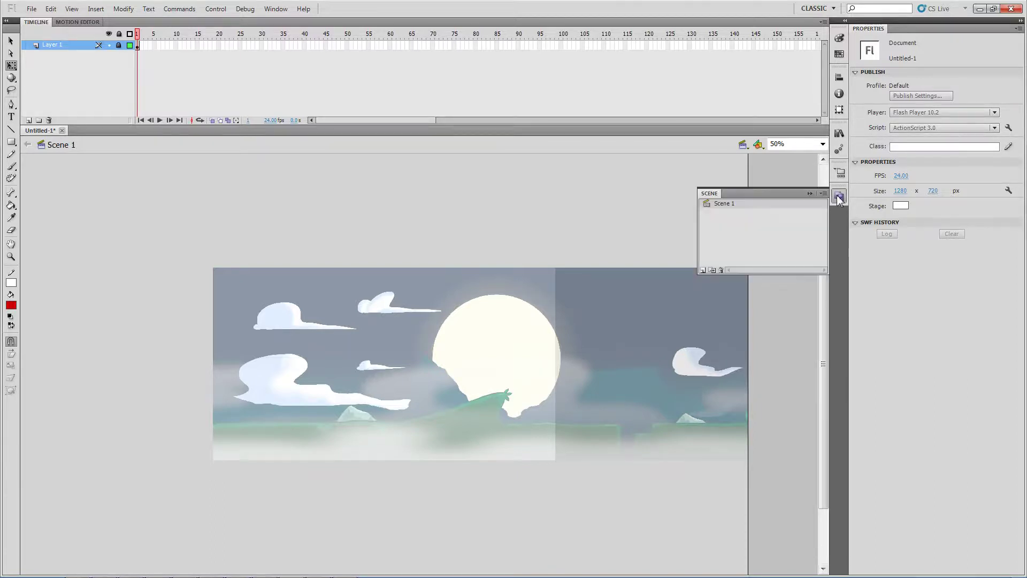
pyautogui.click(839, 196)
pyautogui.click(839, 133)
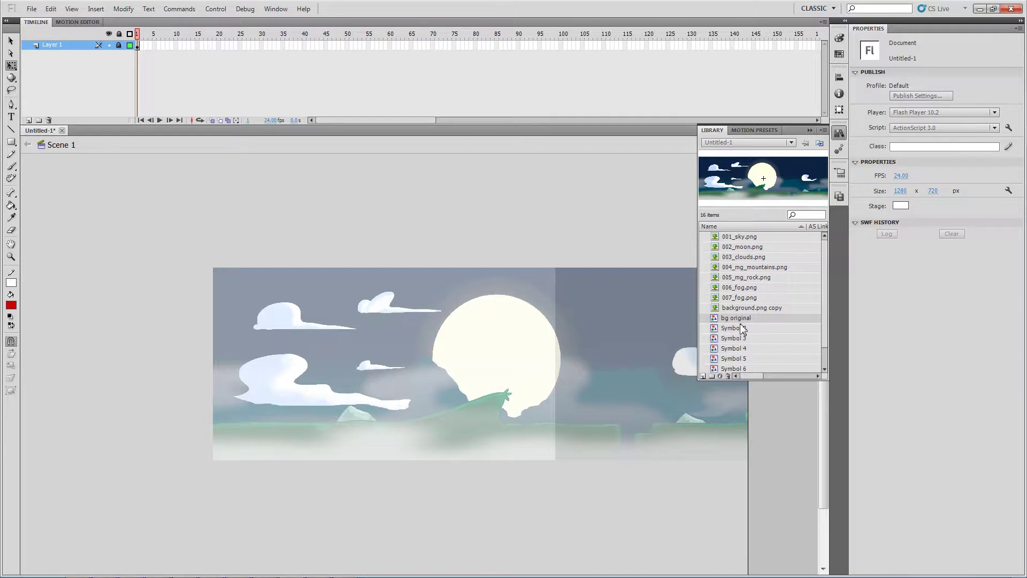
pyautogui.click(740, 237)
pyautogui.click(739, 247)
pyautogui.click(736, 256)
pyautogui.click(734, 267)
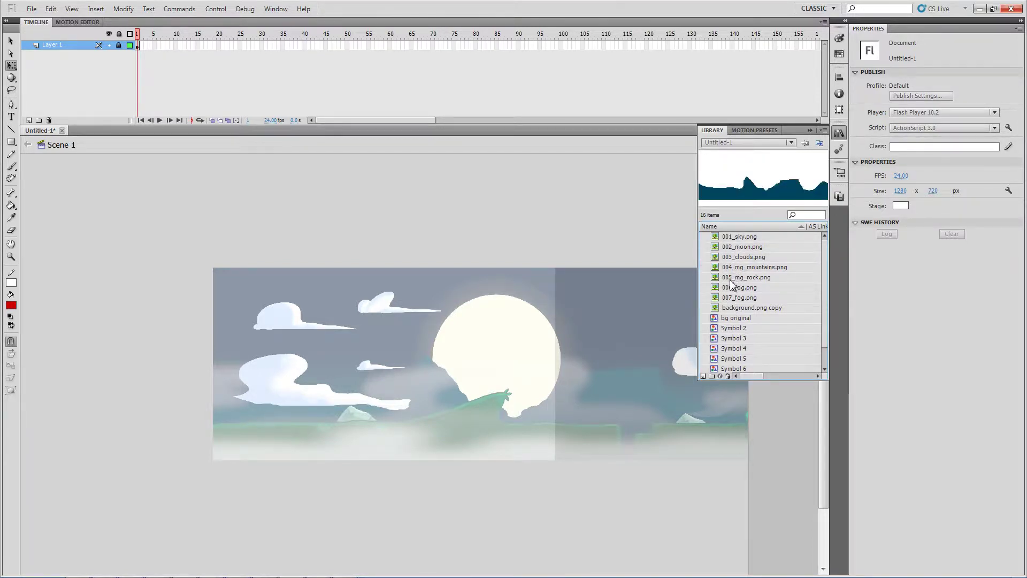
pyautogui.click(731, 278)
pyautogui.click(730, 298)
pyautogui.click(731, 328)
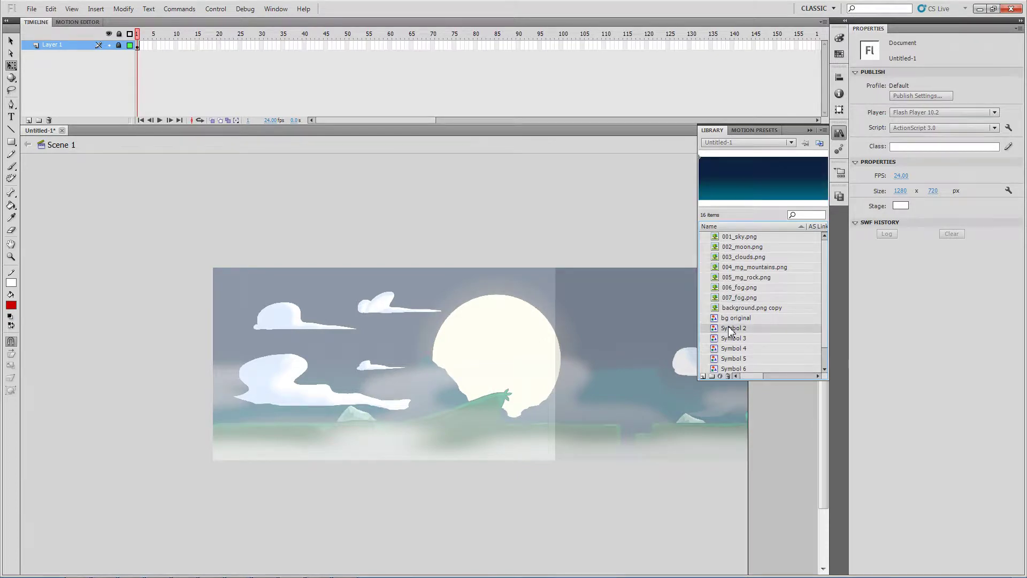
pyautogui.click(732, 338)
pyautogui.click(733, 349)
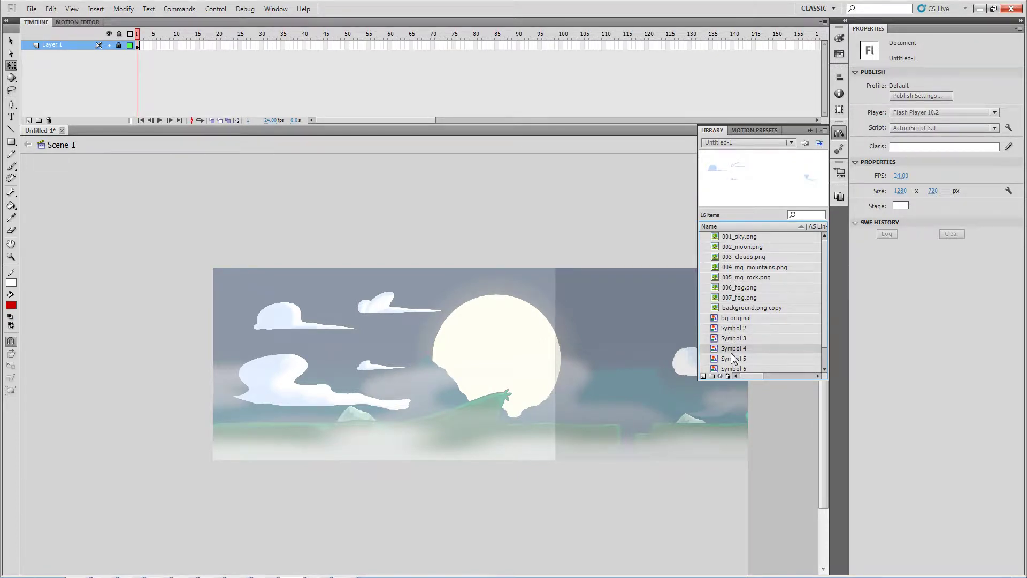
pyautogui.click(734, 359)
pyautogui.click(733, 368)
pyautogui.scroll(-2, 732, 367)
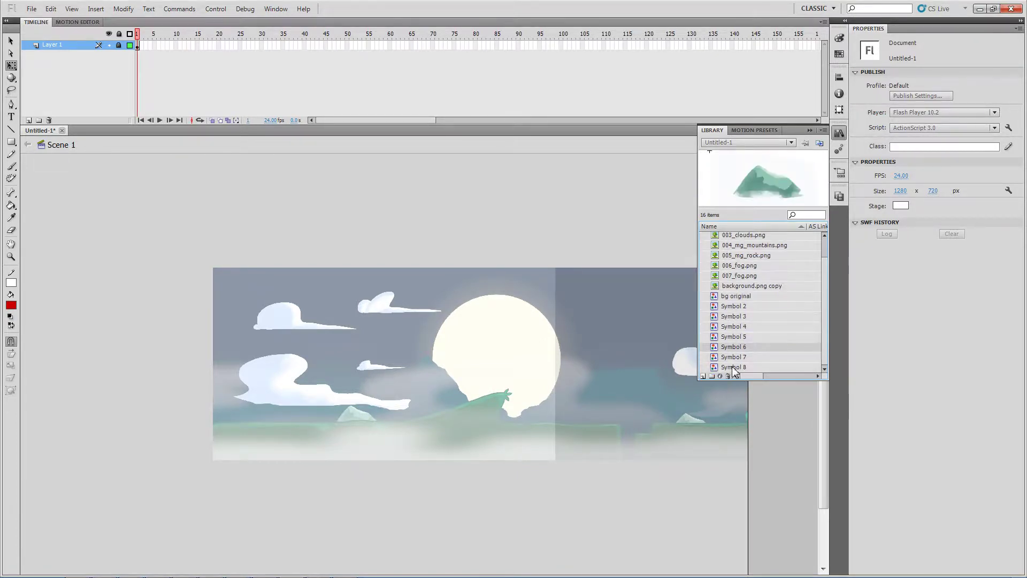
# Rename the library graphic Symbol 2, which holds the sky gradient, as "sky".
pyautogui.click(735, 306)
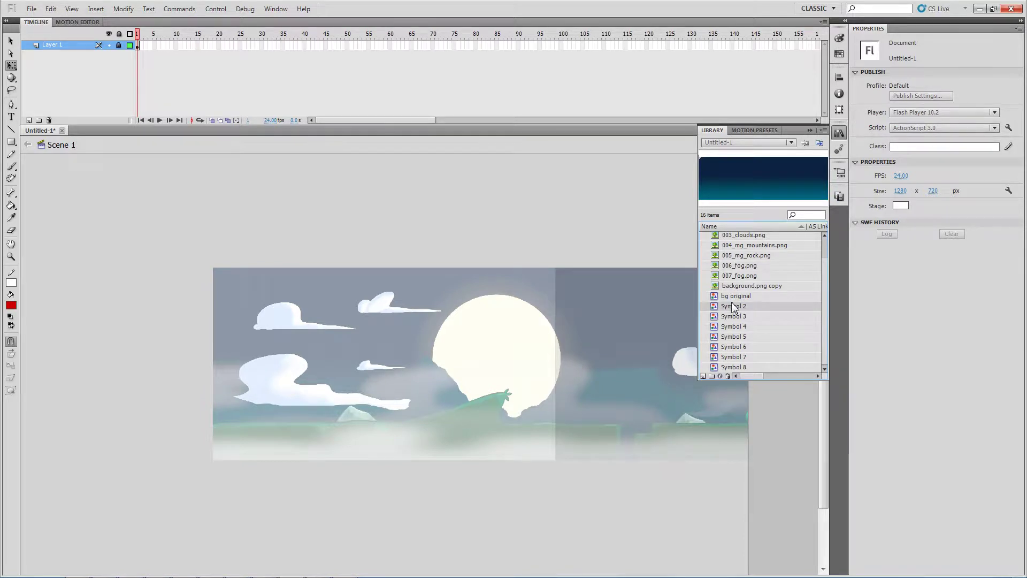
pyautogui.rightClick(733, 307)
pyautogui.click(762, 353)
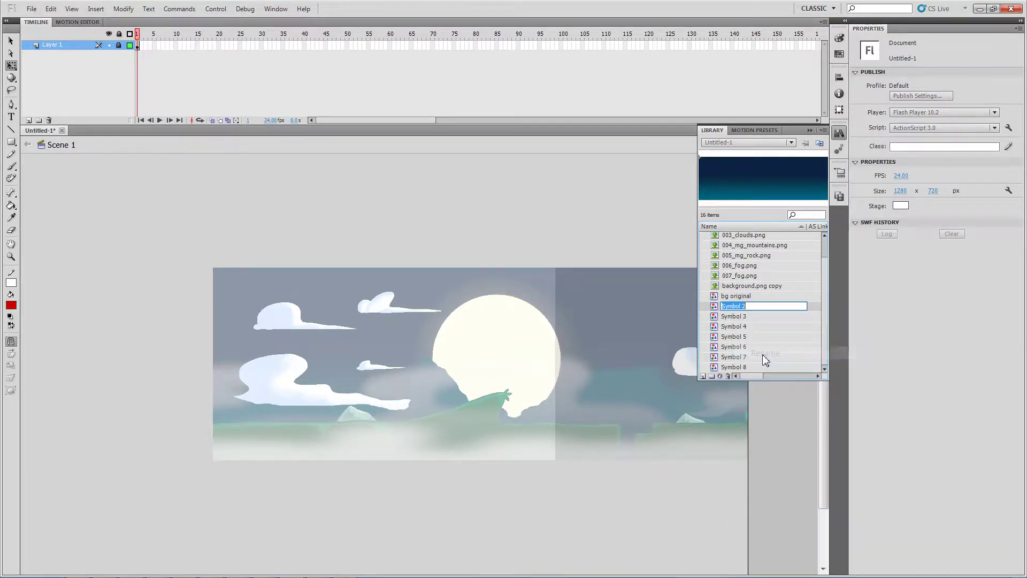
pyautogui.write('sky')
pyautogui.press('Return')
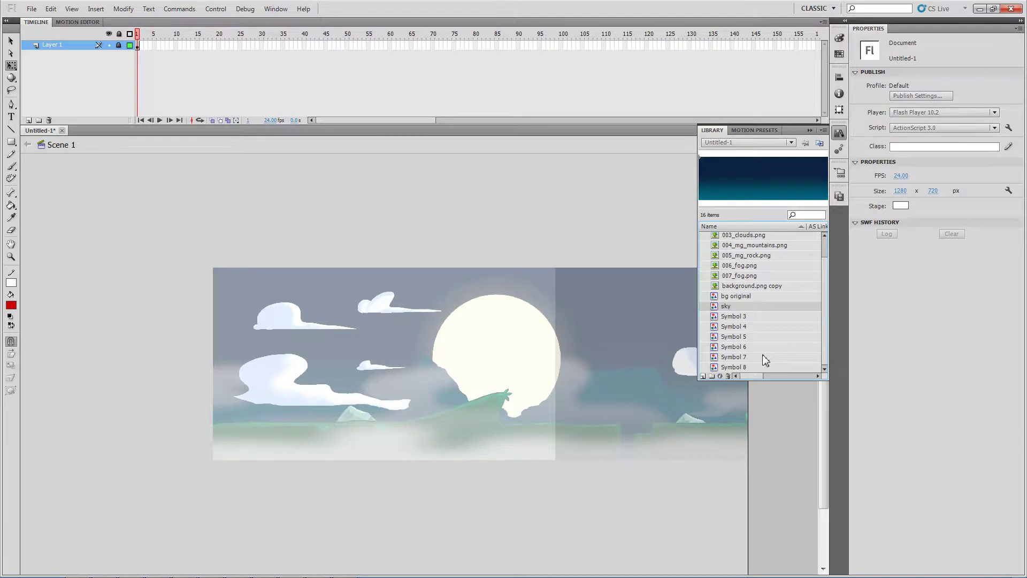
# Rename the library graphic Symbol 3, which holds the moon image, as "moon".
pyautogui.rightClick(737, 317)
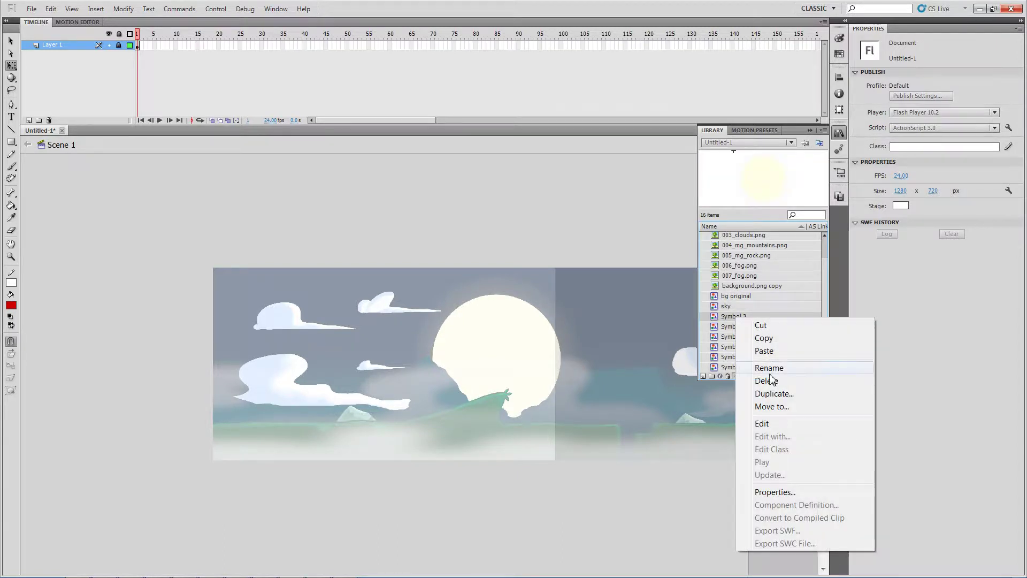
pyautogui.click(769, 368)
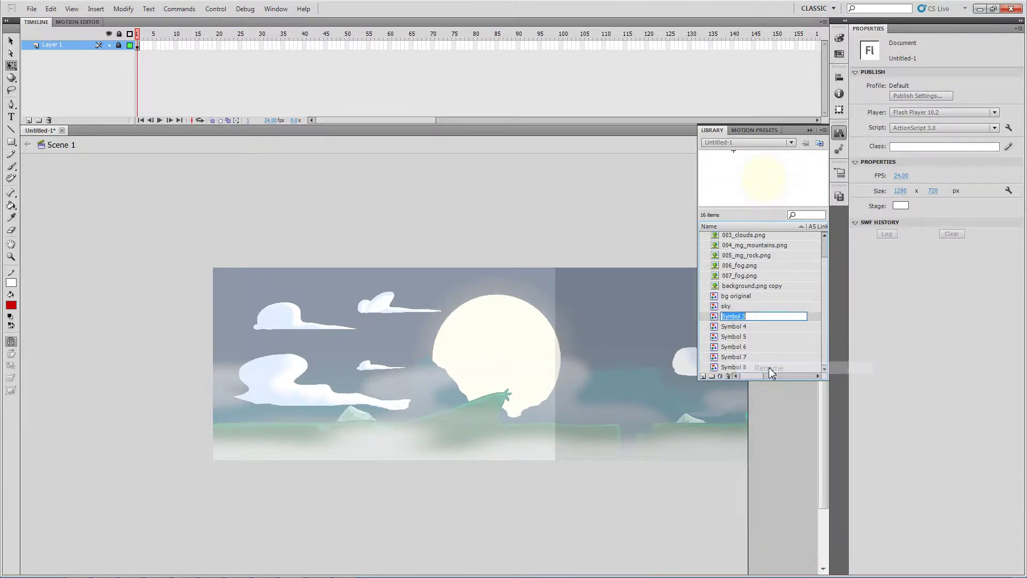
pyautogui.write('moon')
pyautogui.press('Return')
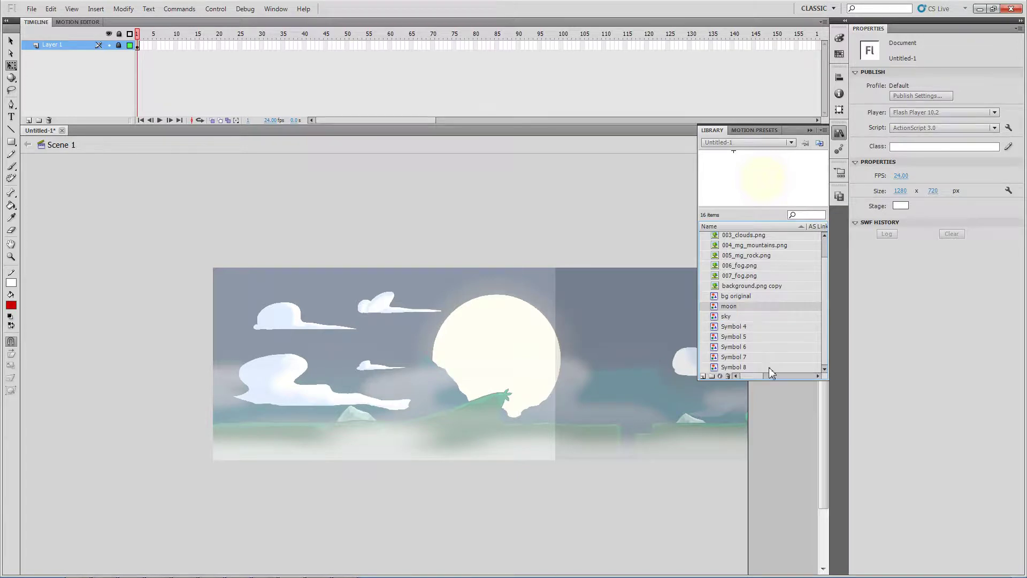
# Rename the library graphic Symbol 4, which holds the cloud shapes, as "clouds".
pyautogui.rightClick(732, 327)
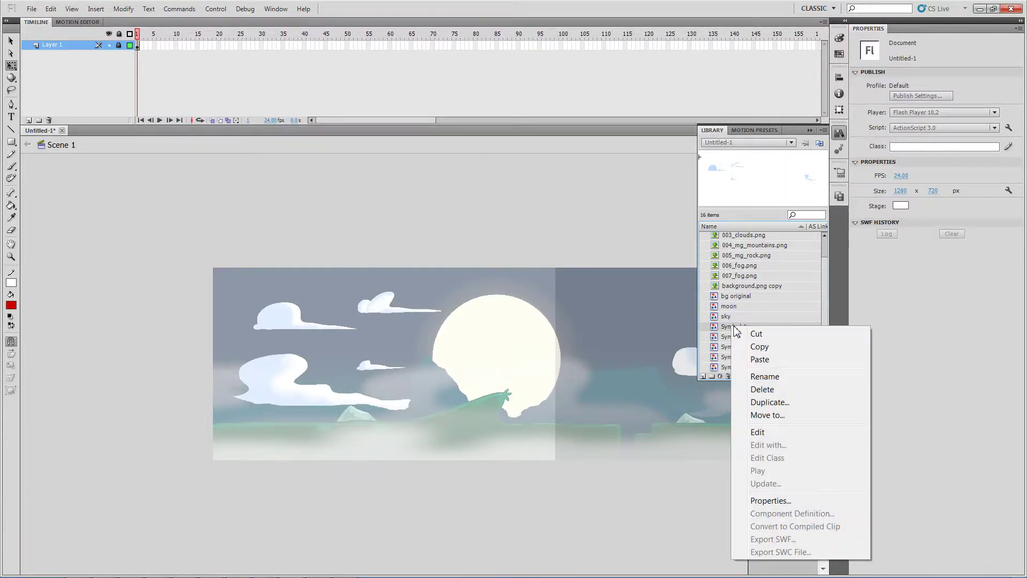
pyautogui.click(765, 377)
pyautogui.write('clouds')
pyautogui.press('Return')
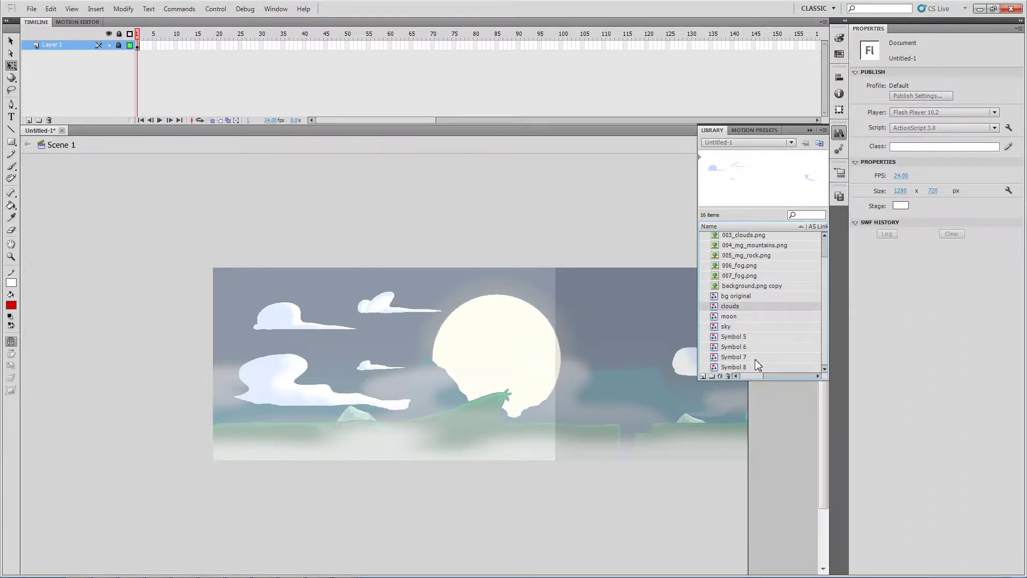
# Rename the library graphic Symbol 5, which holds the dark mountain range, as "mountains".
pyautogui.rightClick(732, 338)
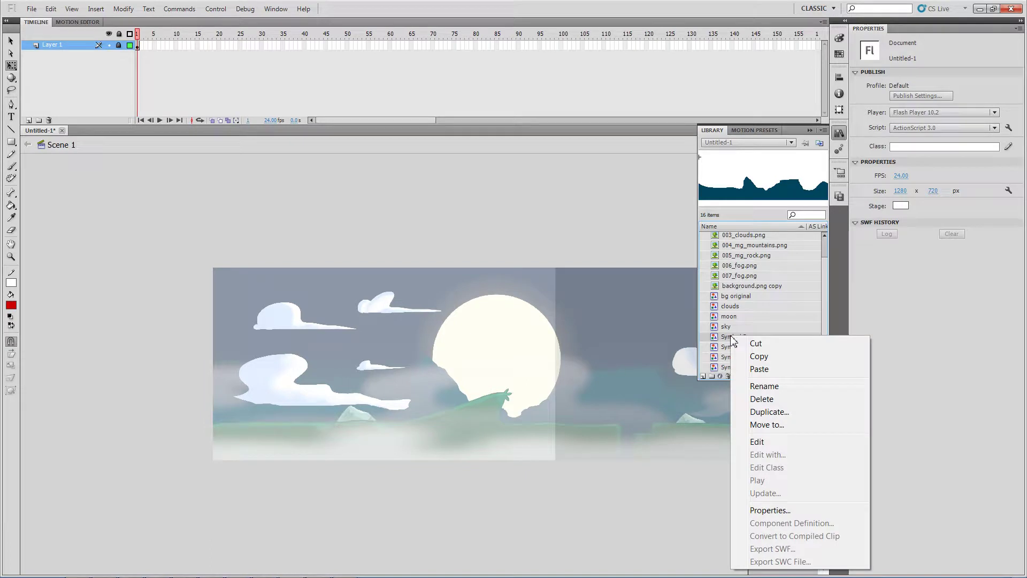
pyautogui.click(764, 386)
pyautogui.write('mountains')
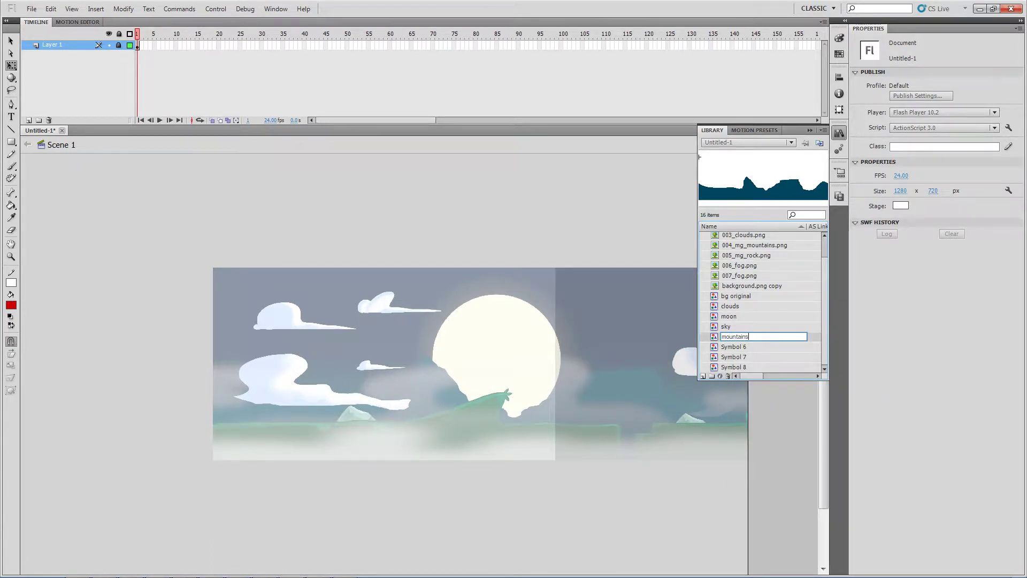
pyautogui.press('Return')
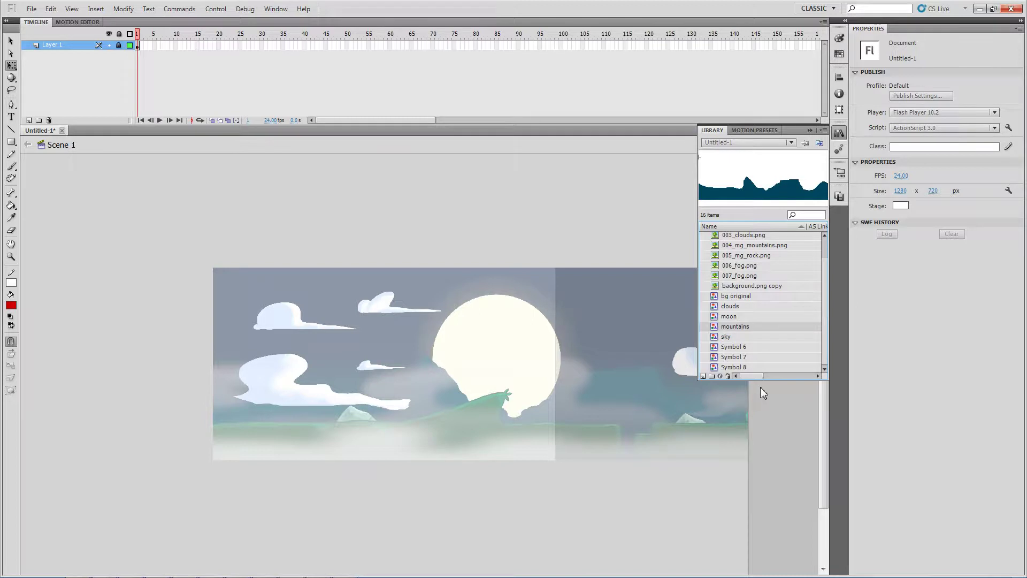
# Rename the library graphic Symbol 6, which holds the green rock, as "rock".
pyautogui.rightClick(731, 347)
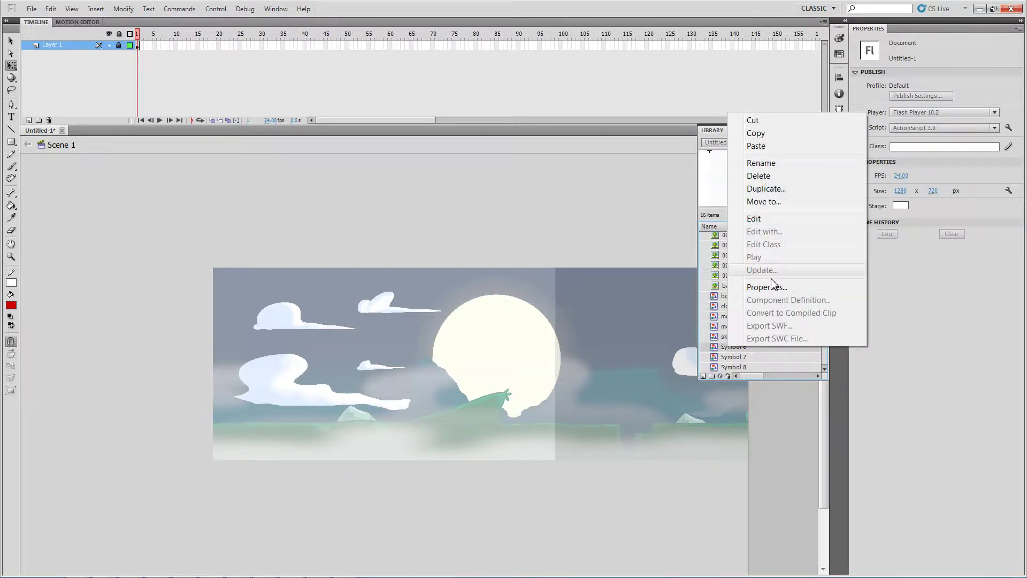
pyautogui.click(761, 164)
pyautogui.write('tock')
pyautogui.press('Return')
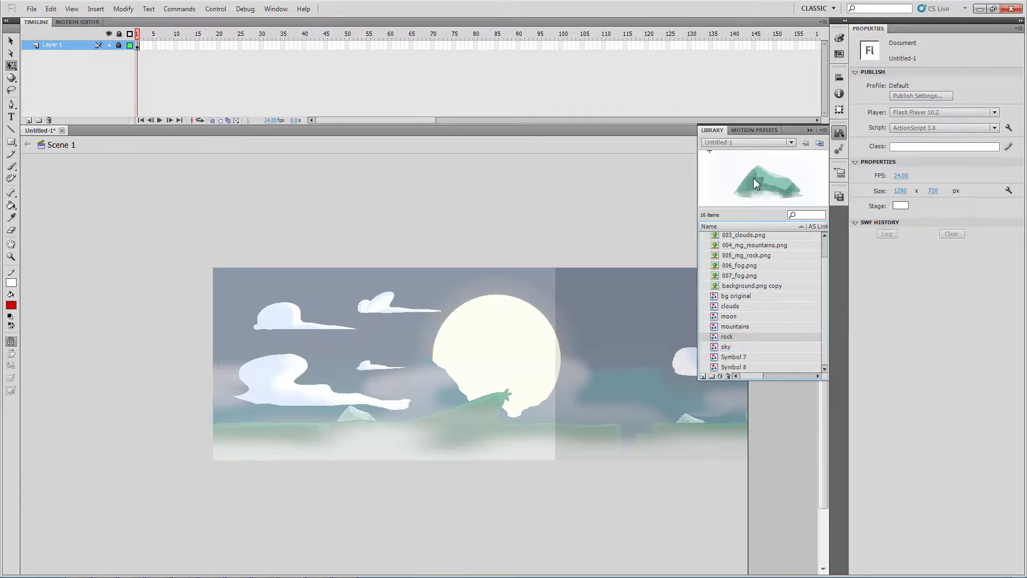
# Compare the previews of Symbol 7 and Symbol 8 in the library and try to rename Symbol 7 as "clouds".
pyautogui.click(729, 361)
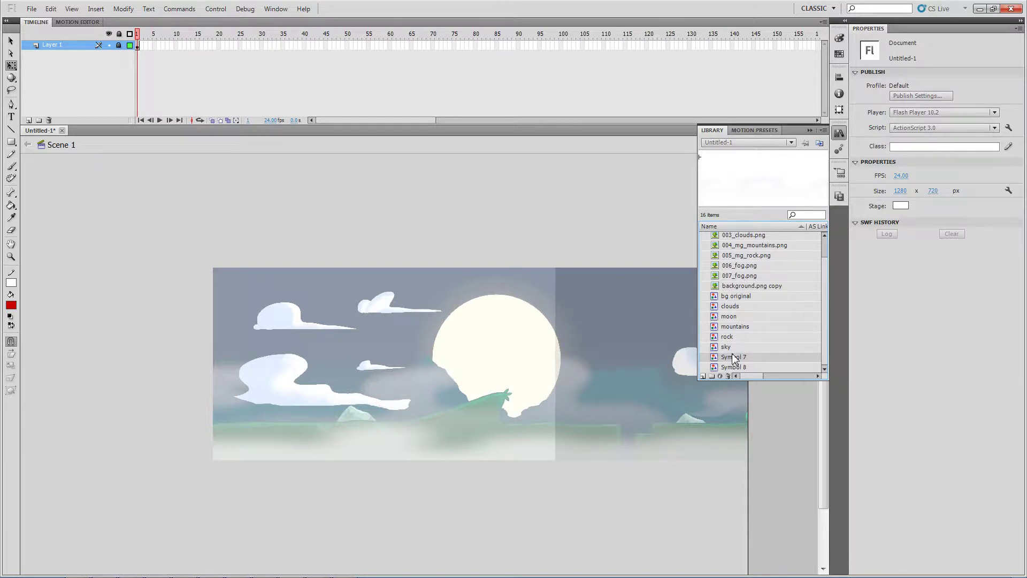
pyautogui.click(733, 367)
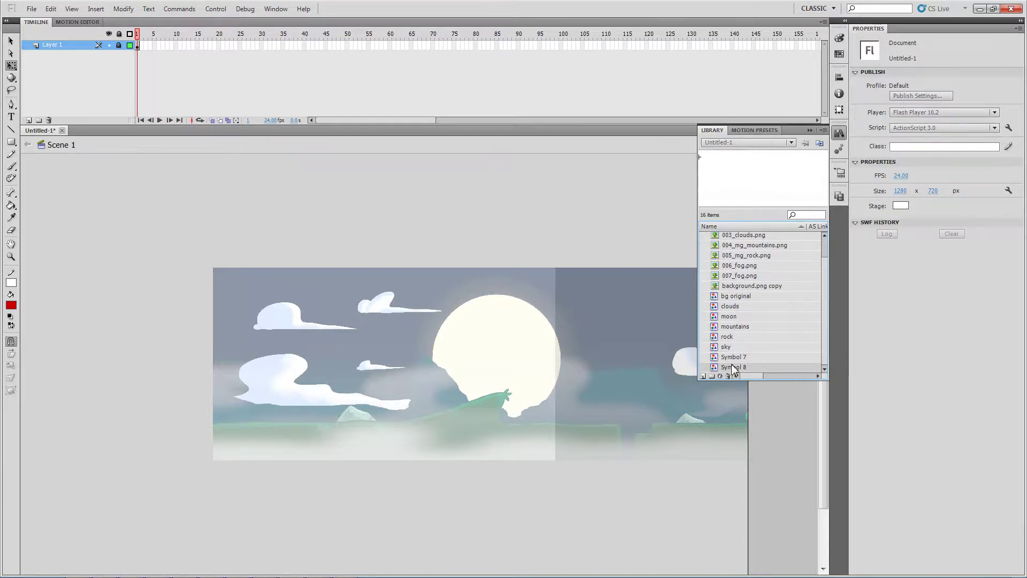
pyautogui.click(736, 358)
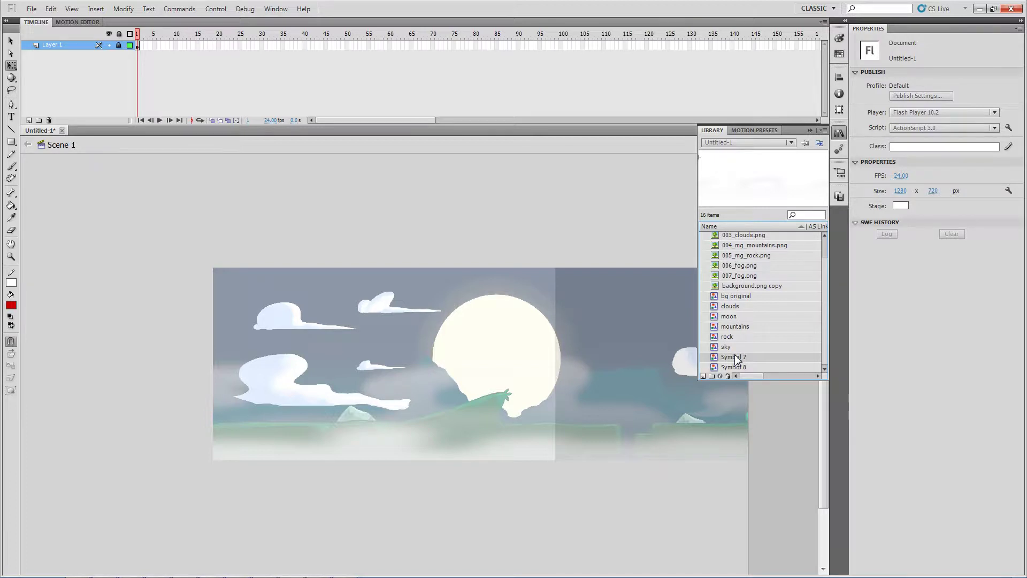
pyautogui.doubleClick(736, 358)
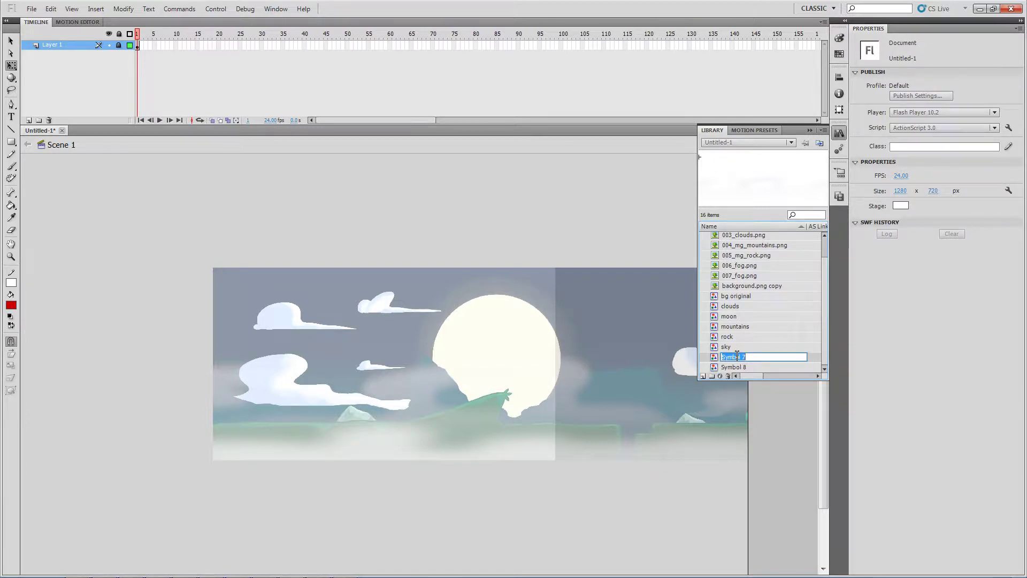
pyautogui.write('clouds')
pyautogui.press('Return')
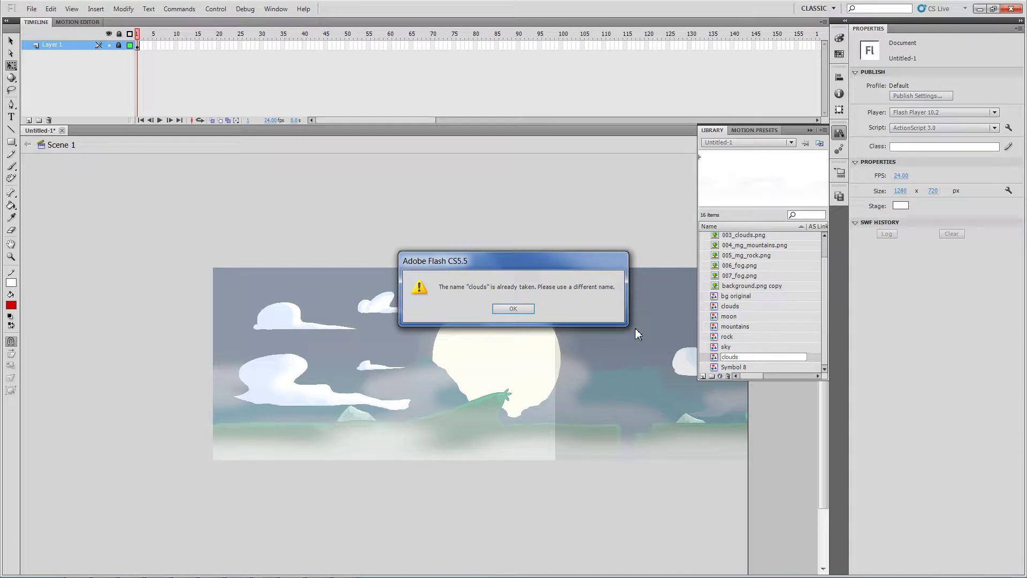
pyautogui.click(505, 311)
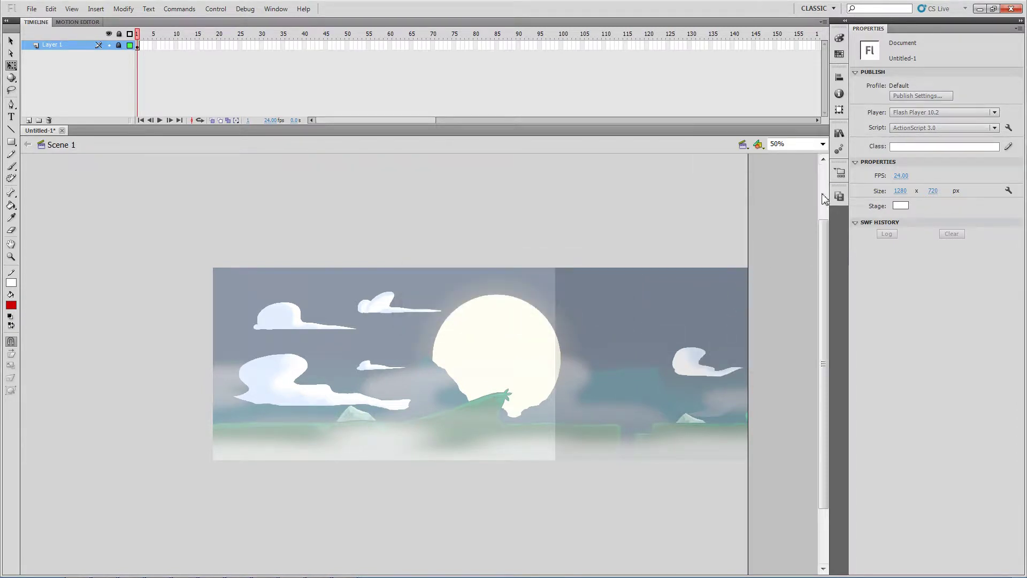
pyautogui.click(840, 135)
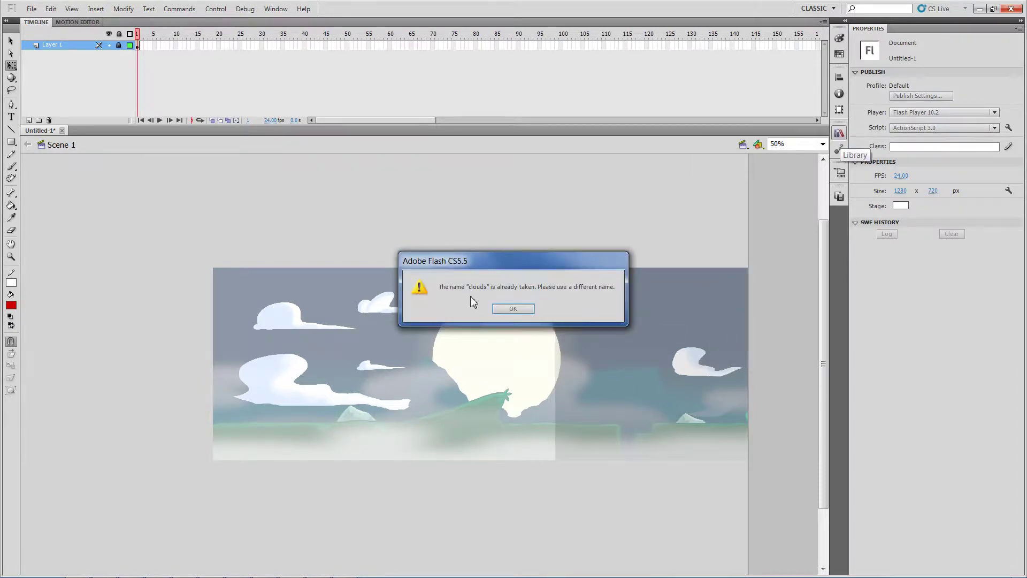
pyautogui.click(513, 307)
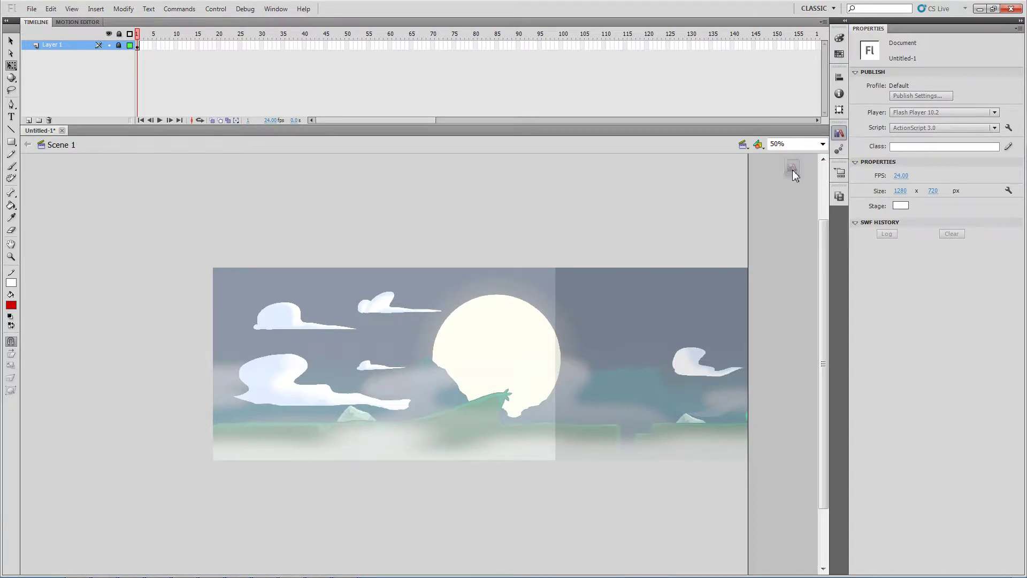
# Rename the library graphic Symbol 8 as "fog".
pyautogui.click(840, 133)
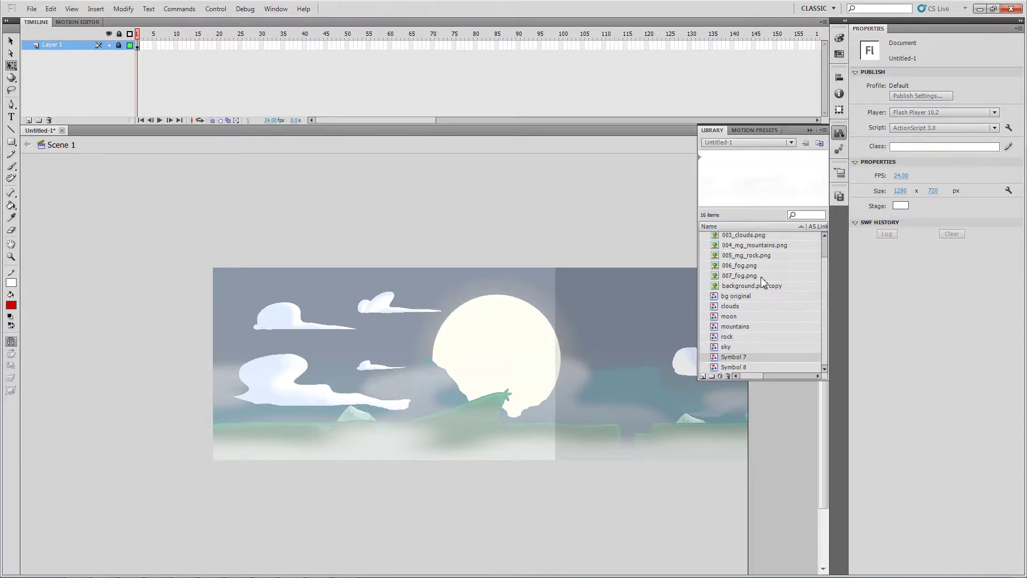
pyautogui.rightClick(732, 368)
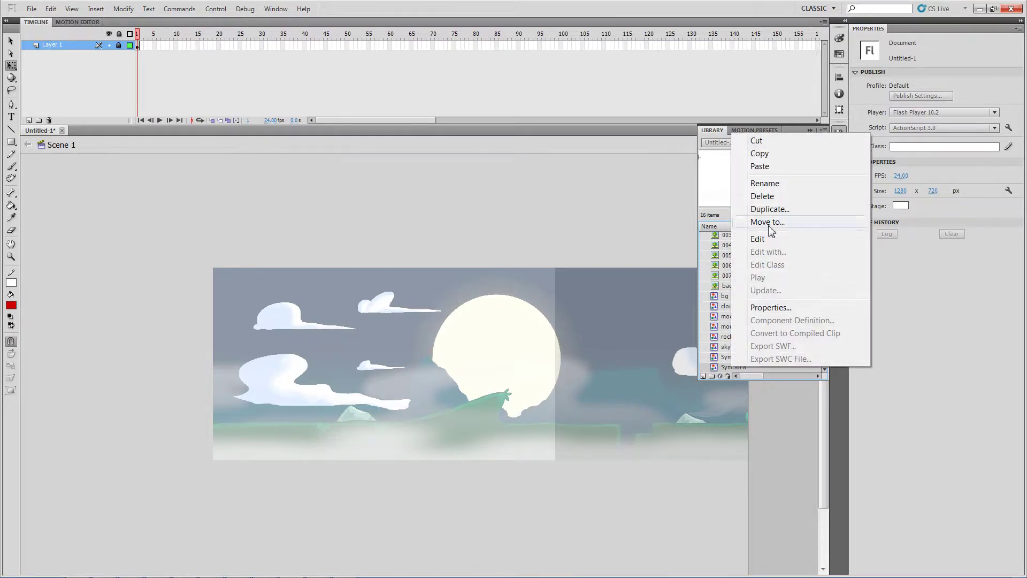
pyautogui.click(770, 184)
pyautogui.write('fog')
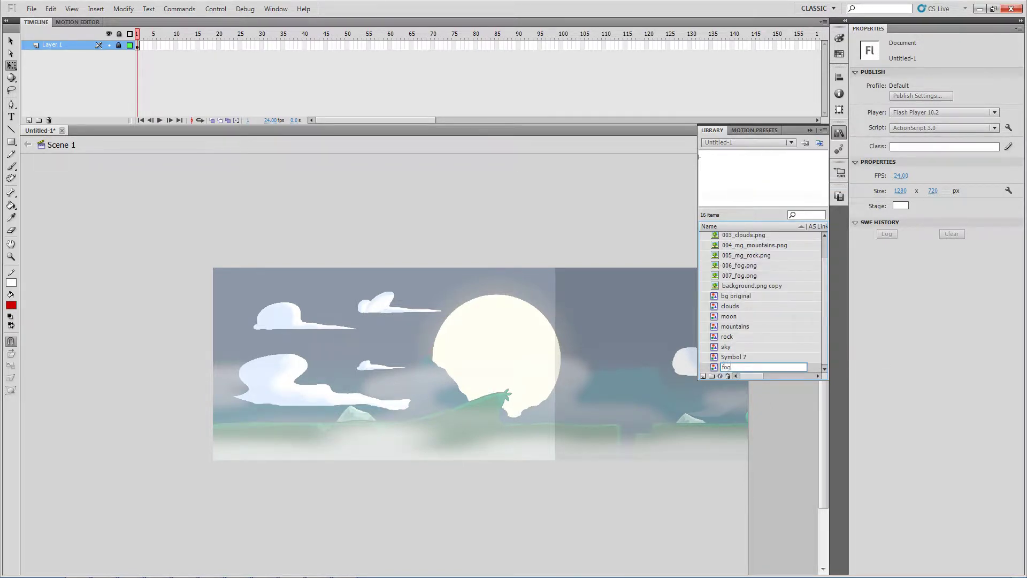
pyautogui.press('Return')
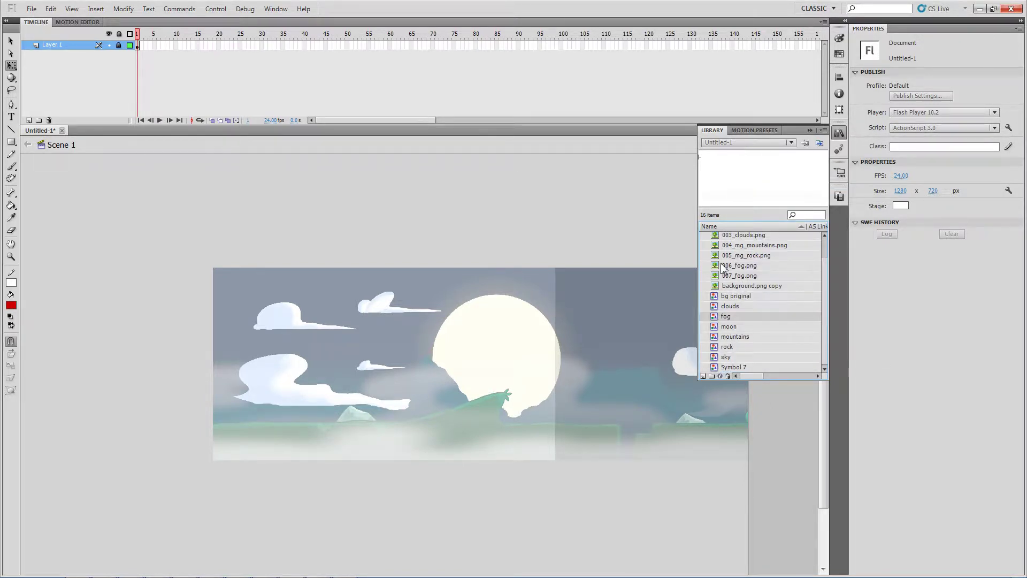
# Rename the library graphic Symbol 7 as "clouds 2".
pyautogui.rightClick(733, 368)
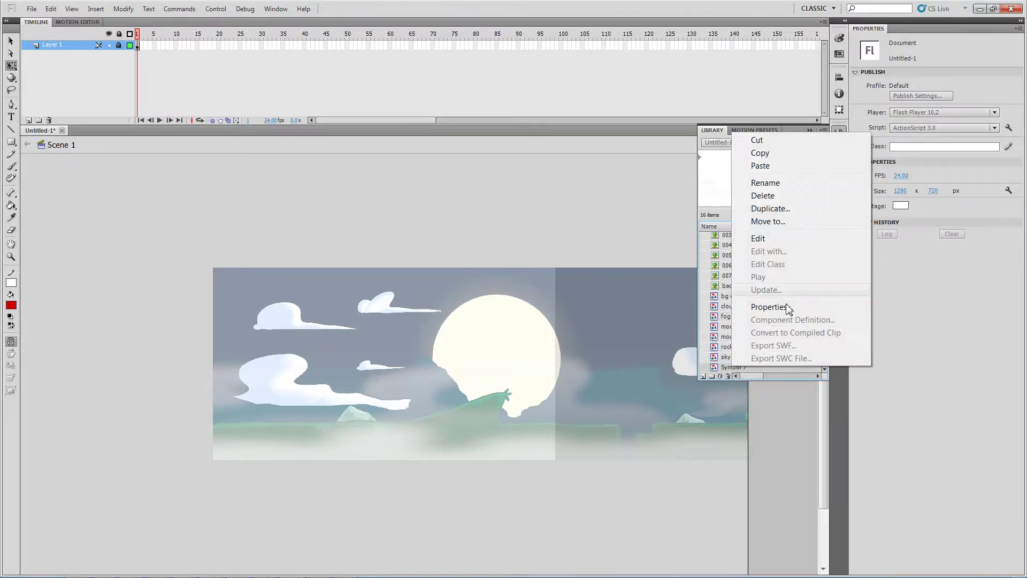
pyautogui.click(774, 187)
pyautogui.write('clouds')
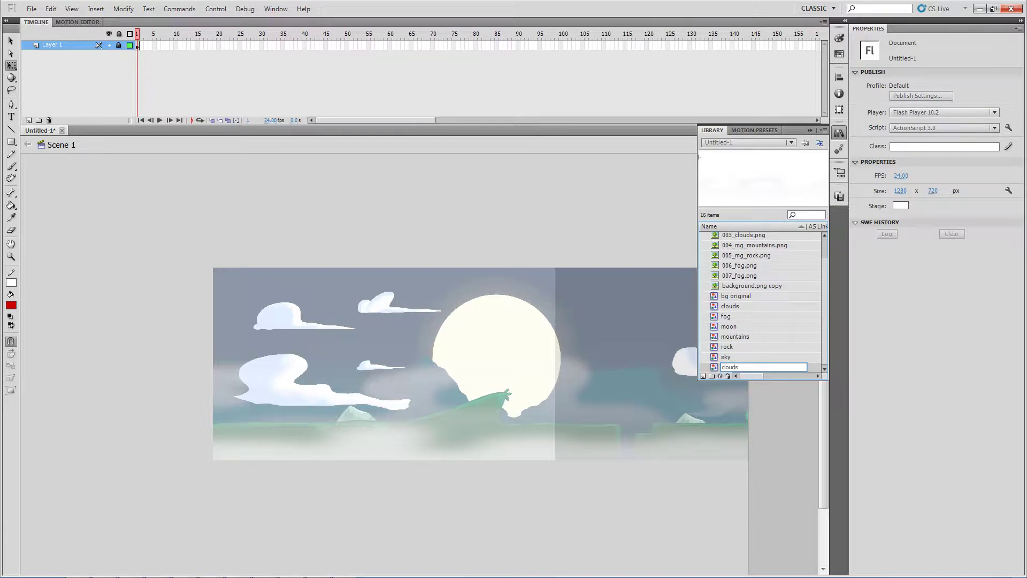
pyautogui.write(' 2')
pyautogui.press('Return')
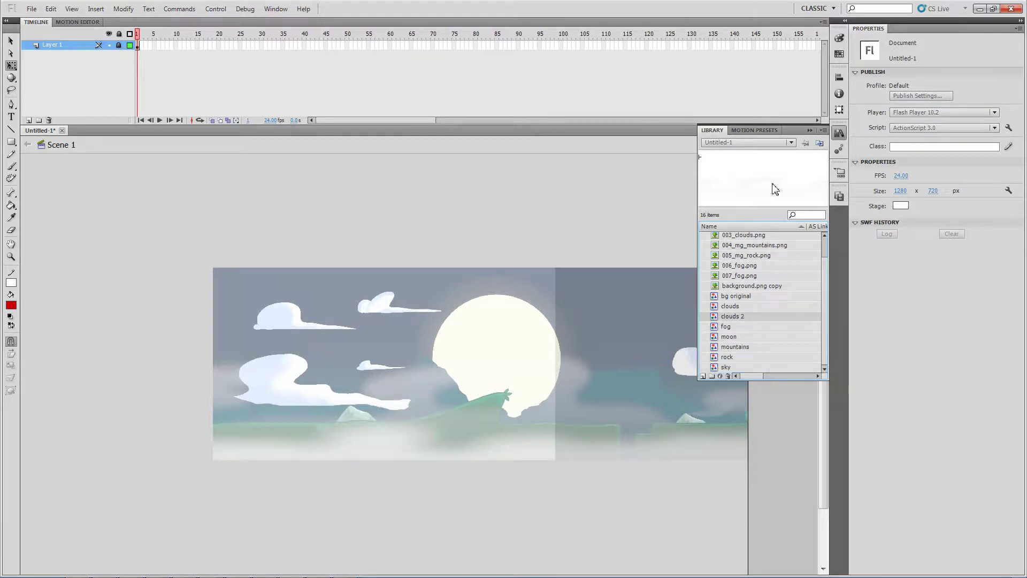
pyautogui.click(647, 222)
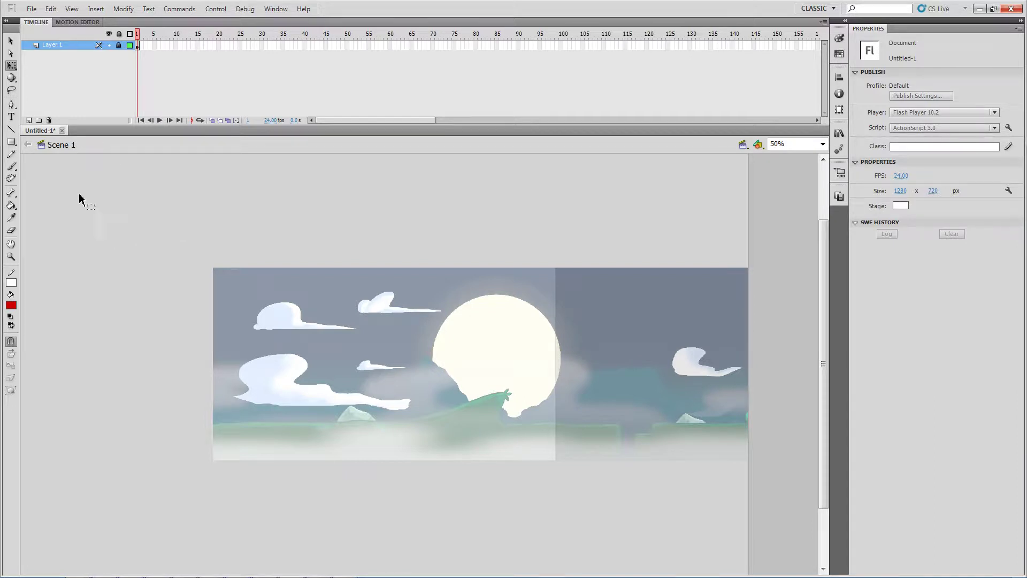
# Add a new layer above Layer 1 and name it "sky".
pyautogui.click(29, 121)
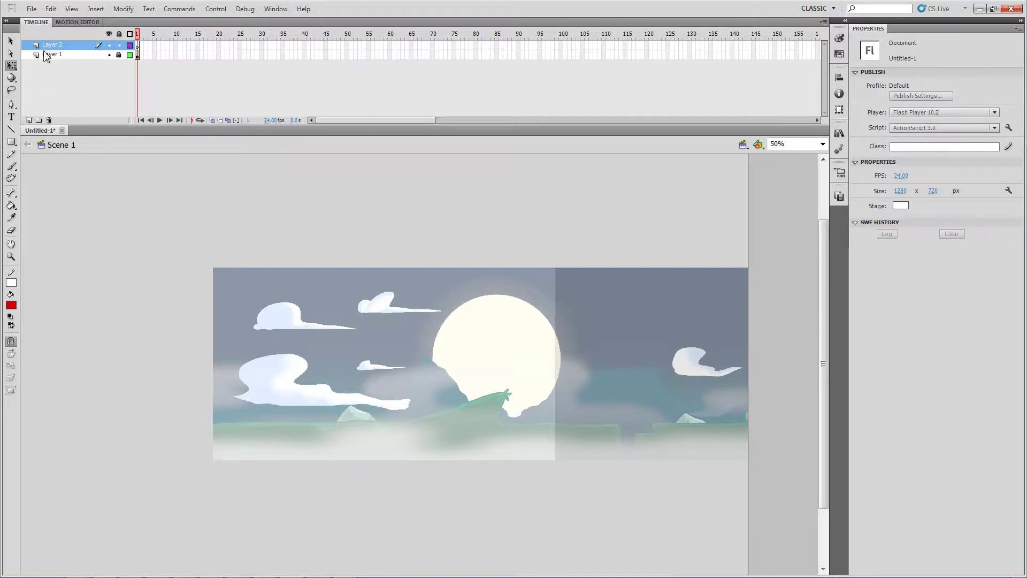
pyautogui.doubleClick(57, 45)
pyautogui.write('sky')
pyautogui.press('Return')
# Place the sky graphic from the library on the sky layer, its lower-left corner aligned with the reference background's.
pyautogui.click(839, 133)
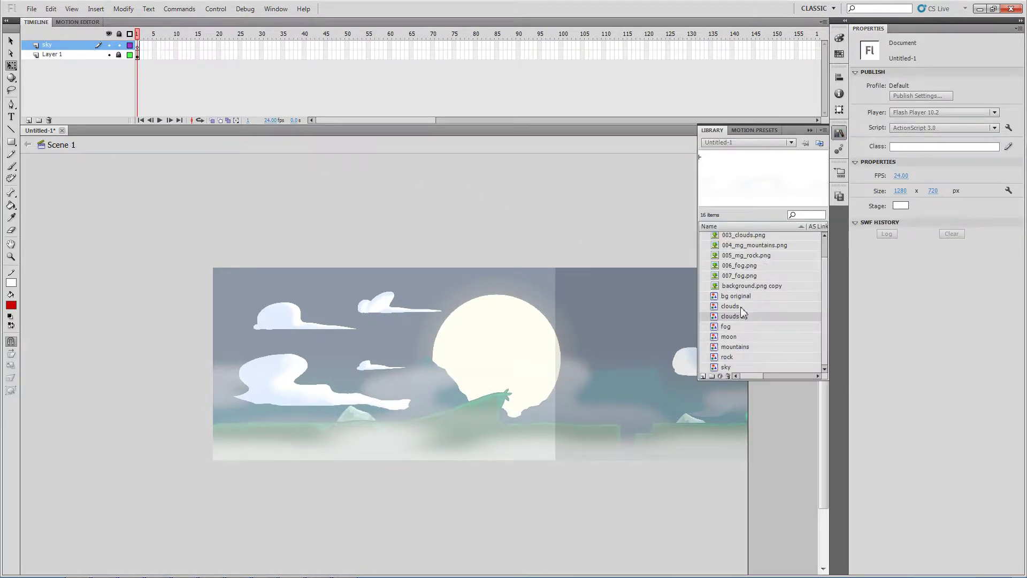
pyautogui.click(728, 367)
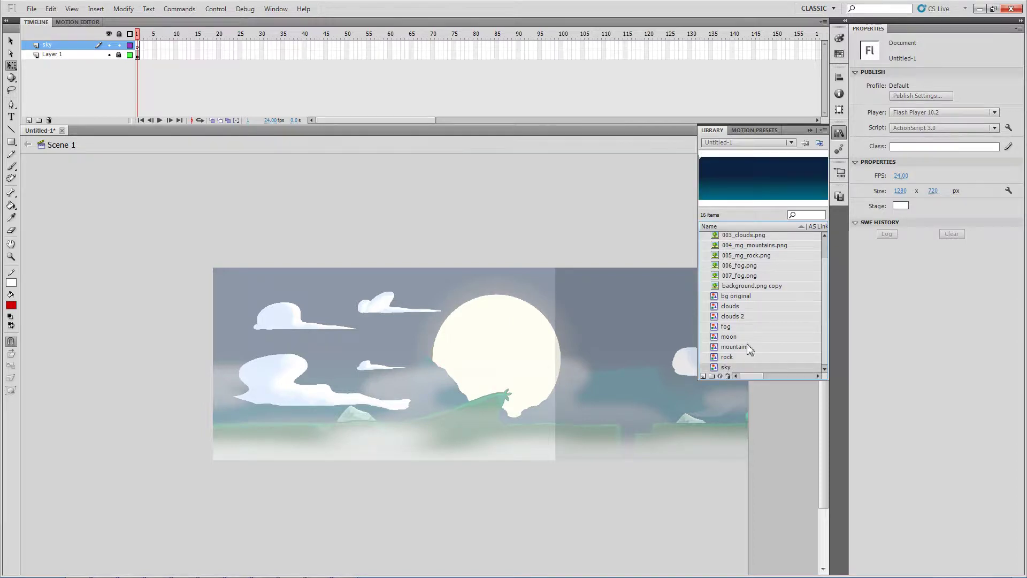
pyautogui.moveTo(767, 195); pyautogui.dragTo(624, 326)
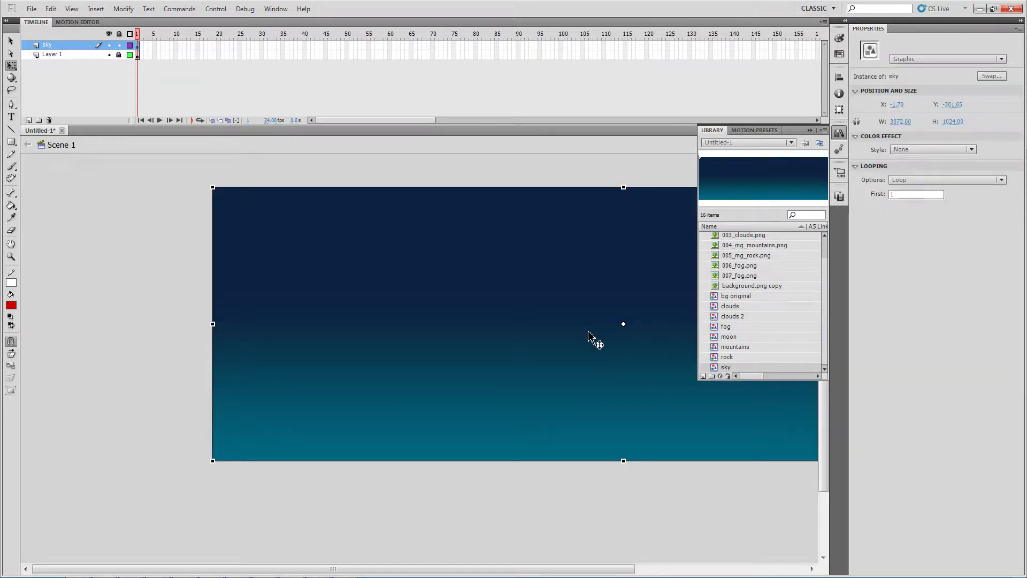
pyautogui.hotkey('ctrl', '-')
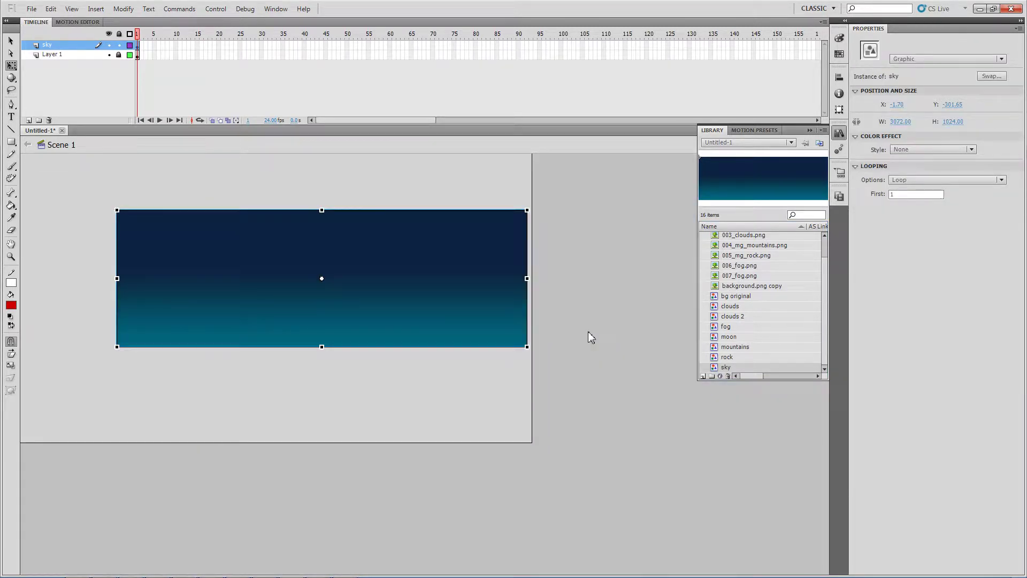
# Scale the sky graphic proportionally from its lower-left corner to about 2165 × 722 px, covering the reference background.
pyautogui.hotkey('ctrl', 'l')
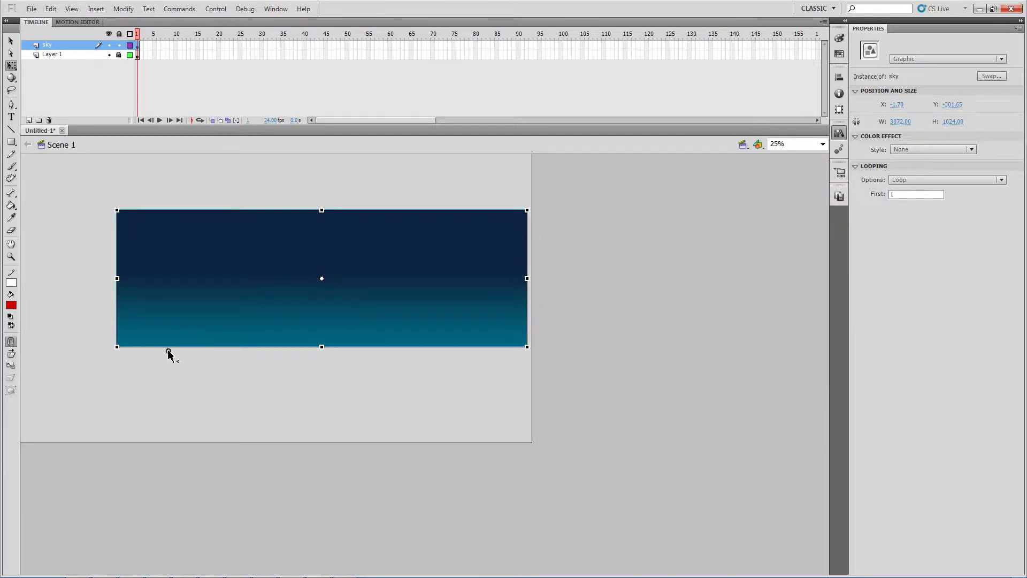
pyautogui.moveTo(116, 348); pyautogui.dragTo(117, 347)
pyautogui.moveTo(527, 210); pyautogui.dragTo(473, 250)
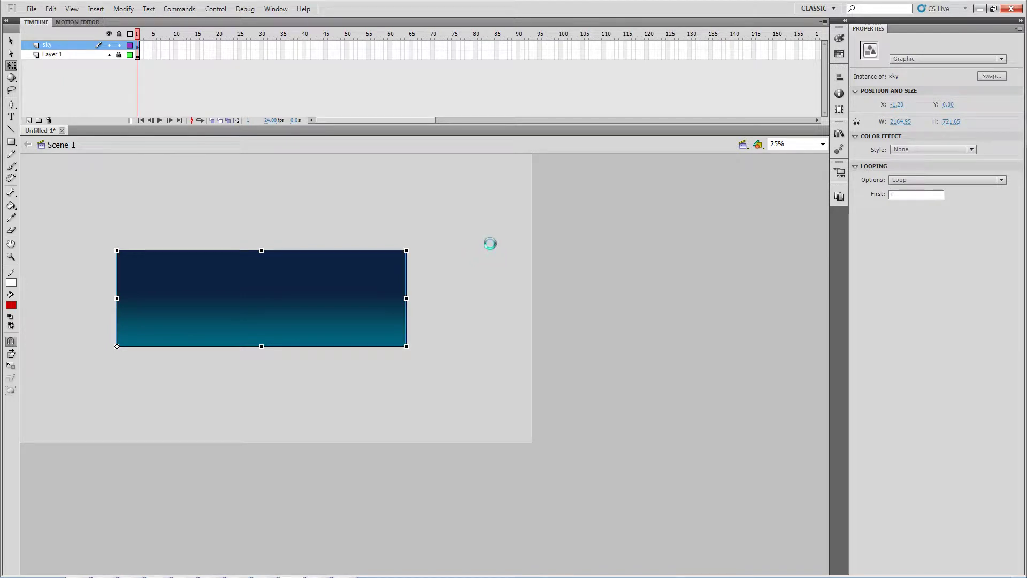
pyautogui.click(449, 241)
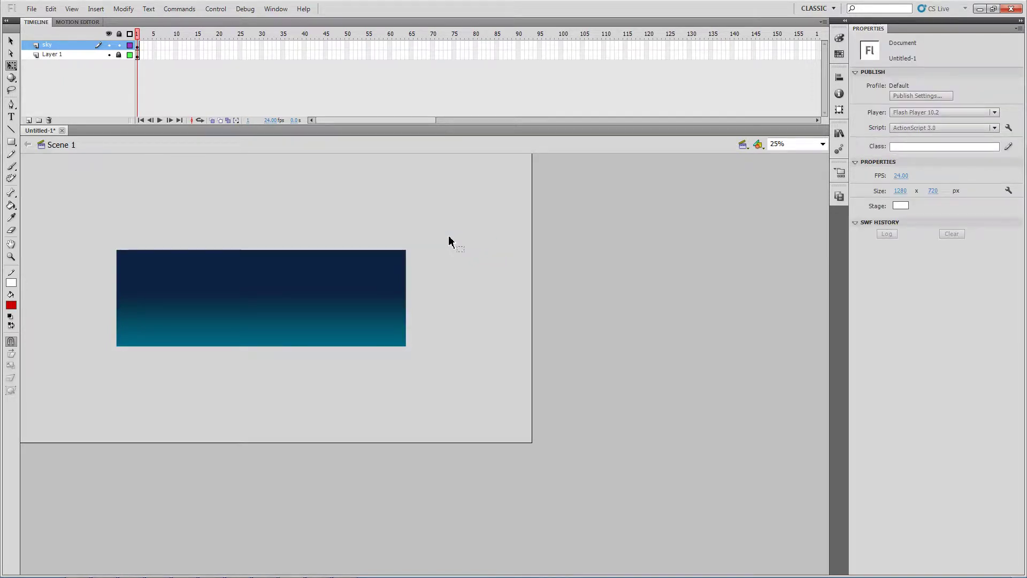
# Add a new layer above the sky layer and name it "clouds".
pyautogui.click(29, 121)
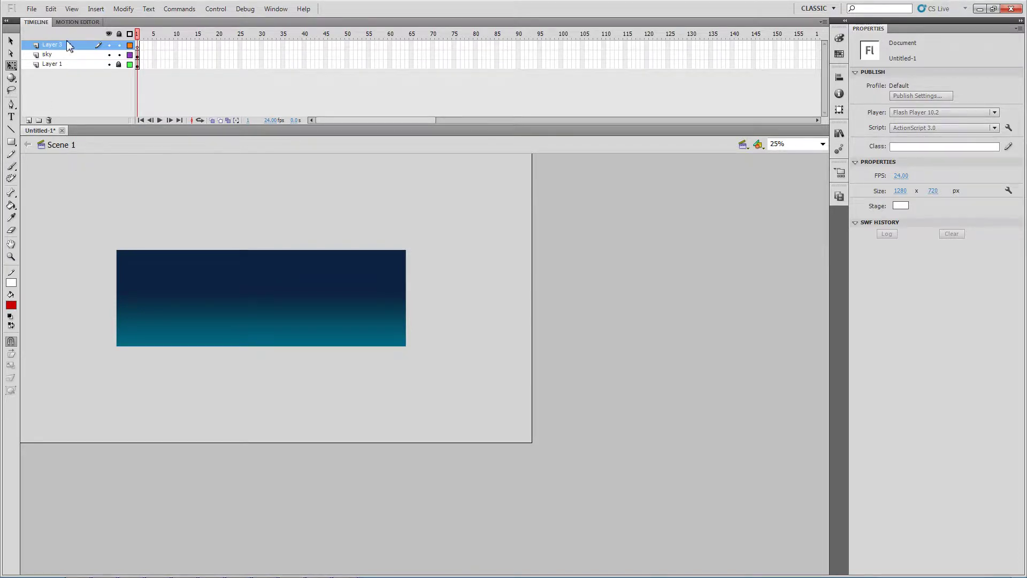
pyautogui.doubleClick(49, 46)
pyautogui.write('clouds')
pyautogui.press('Return')
# Move the Library panel into its own group at the end of the collapsed panel dock and open it.
pyautogui.moveTo(840, 133); pyautogui.dragTo(841, 225)
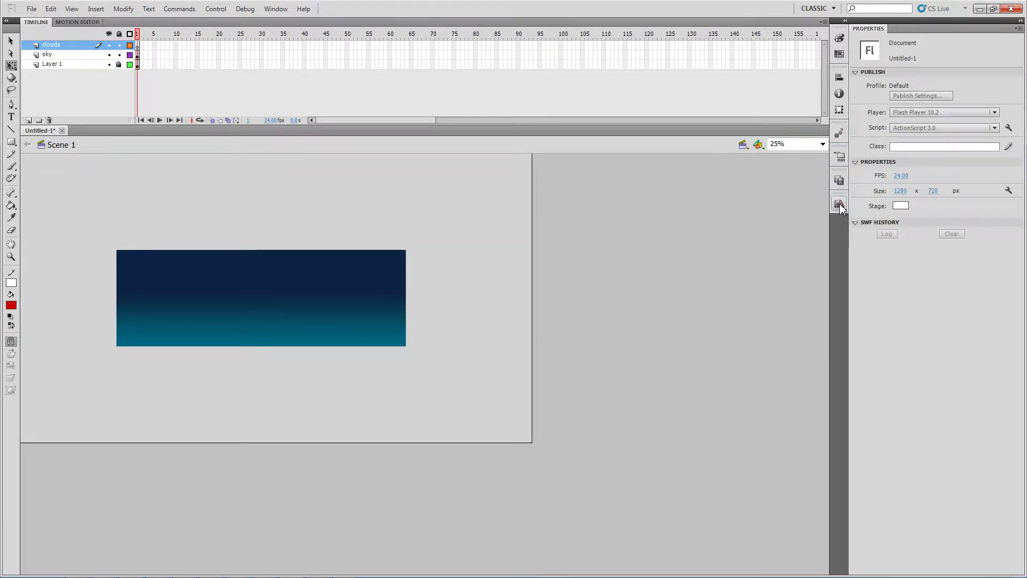
pyautogui.click(839, 208)
# Preview the cloud symbols in the library and try placing clouds 2 over the sky on the clouds layer, then delete it.
pyautogui.click(744, 367)
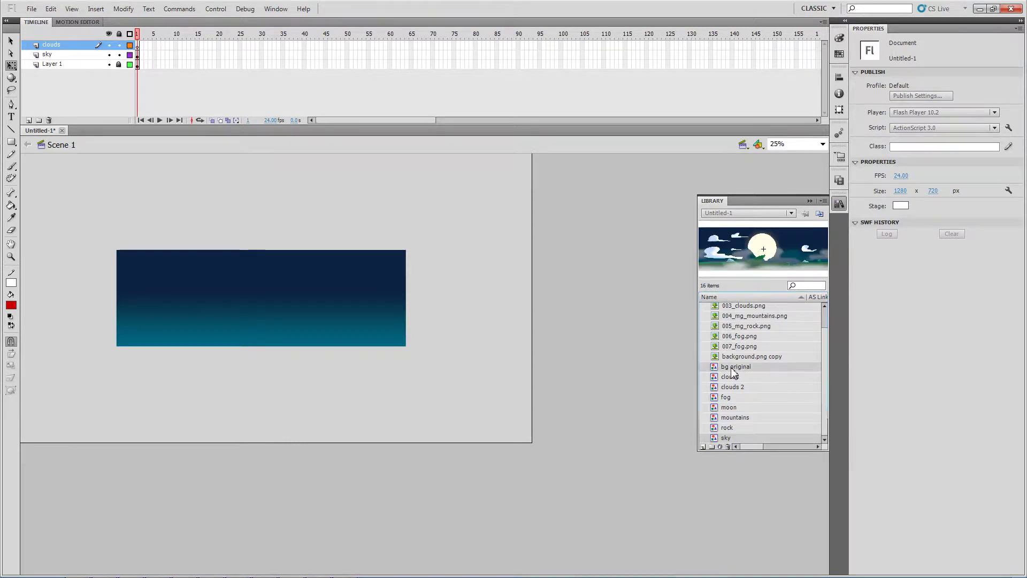
pyautogui.click(732, 375)
pyautogui.press('Down')
pyautogui.press('Down')
pyautogui.press('Up')
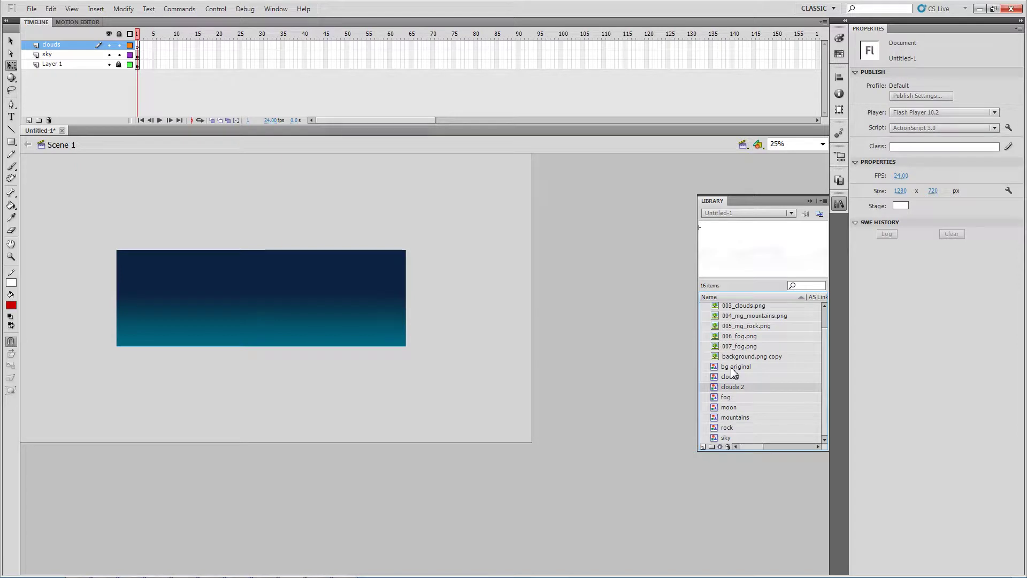
pyautogui.moveTo(732, 387); pyautogui.dragTo(280, 303)
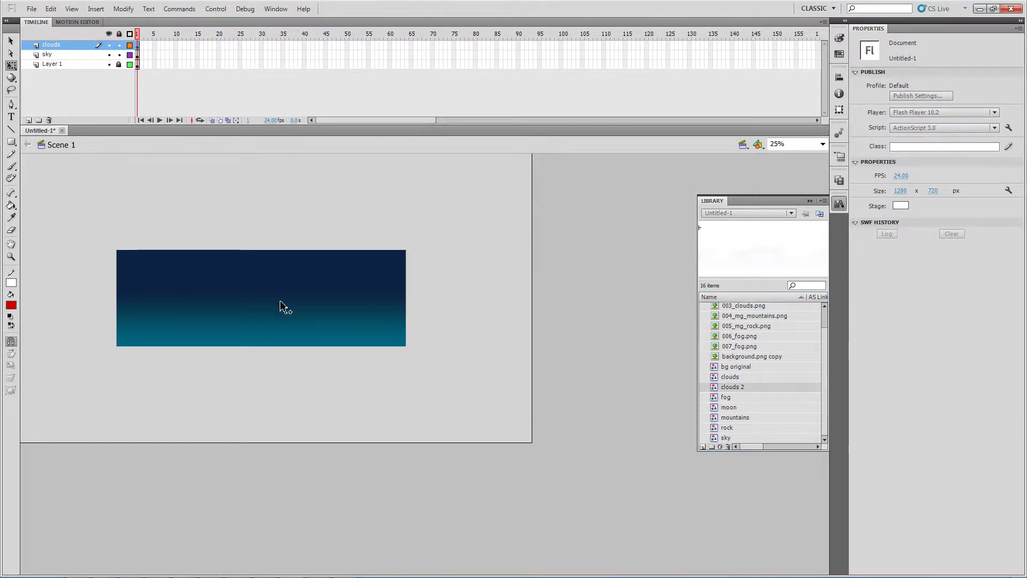
pyautogui.press('Delete')
# Try placing the fog graphic over the sky on the clouds layer, then remove it.
pyautogui.click(728, 398)
pyautogui.moveTo(727, 399); pyautogui.dragTo(351, 316)
pyautogui.hotkey('ctrl', 'l')
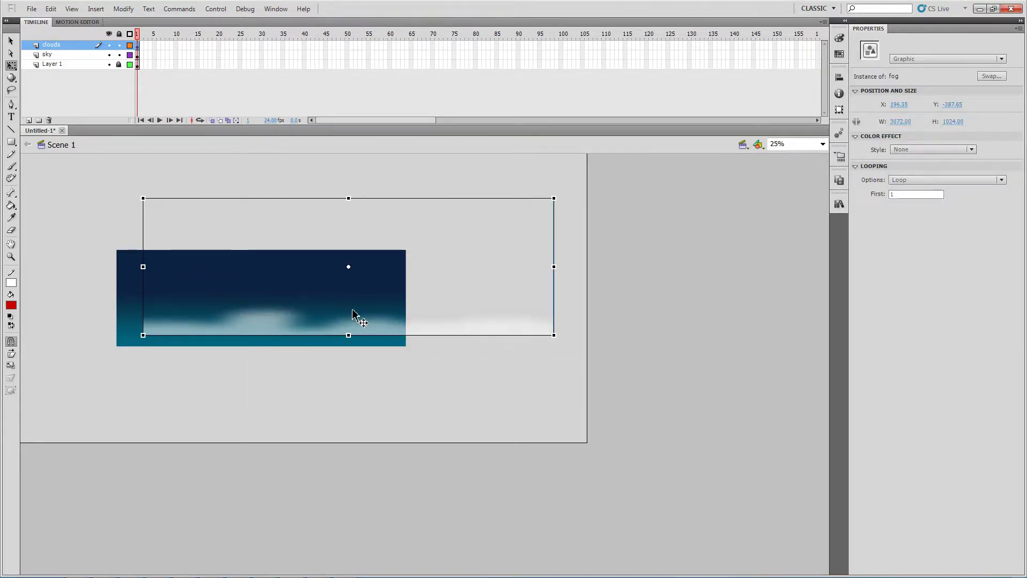
pyautogui.hotkey('ctrl', 'z')
pyautogui.press('Delete')
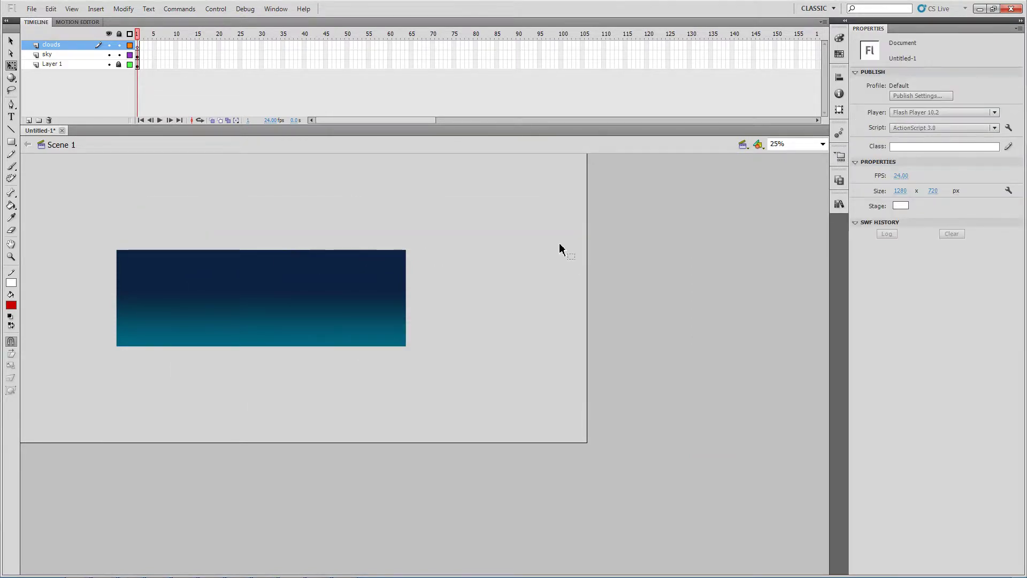
# Try placing the mountains graphic over the sky on the clouds layer, then delete it.
pyautogui.click(839, 181)
pyautogui.click(839, 180)
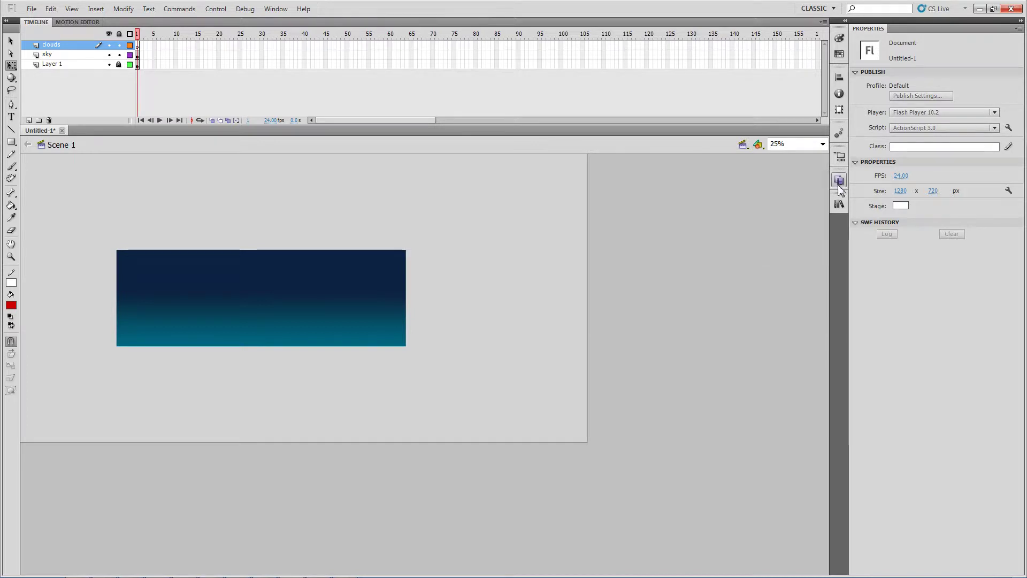
pyautogui.click(839, 205)
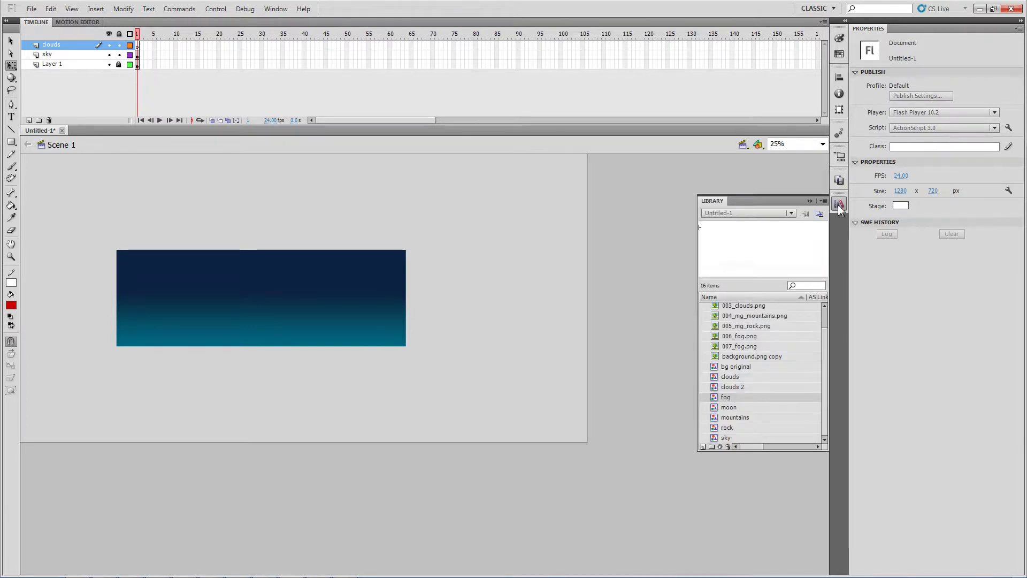
pyautogui.click(760, 318)
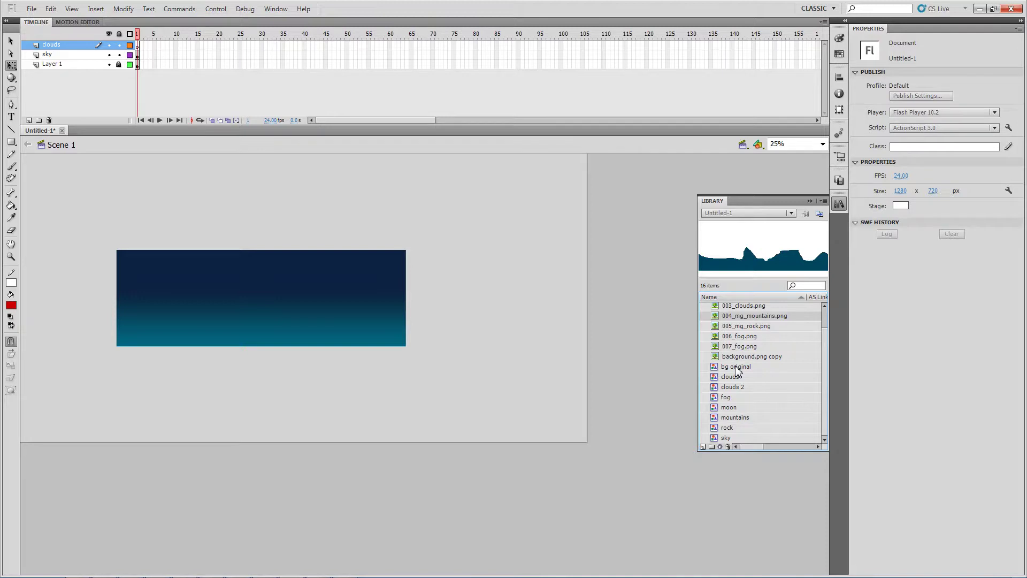
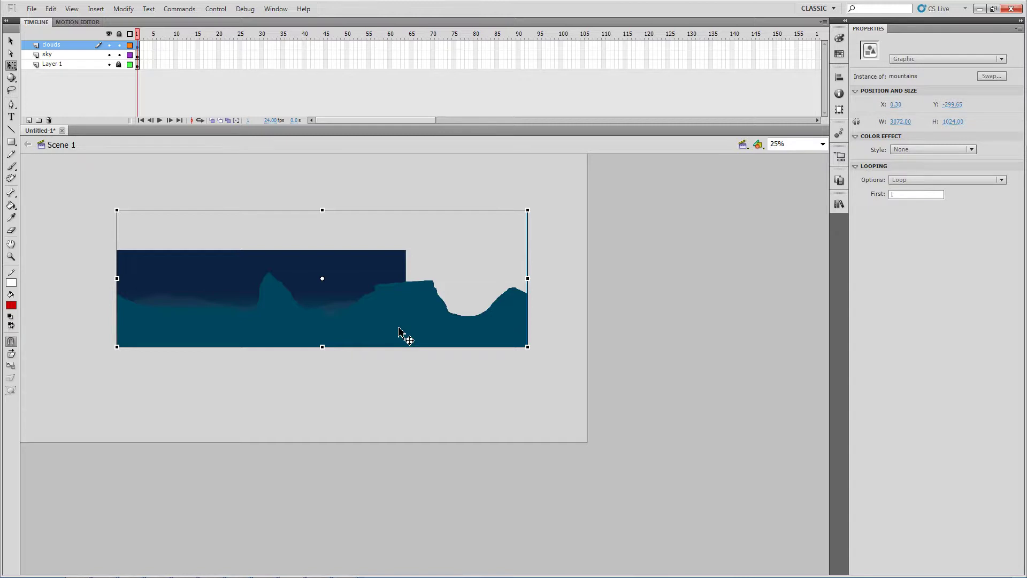
pyautogui.press('Delete')
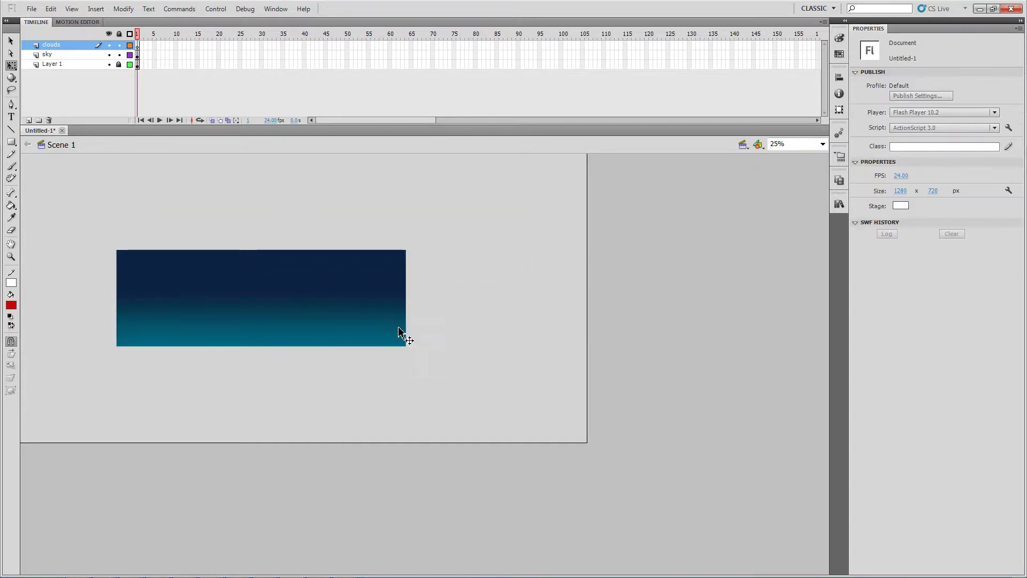
# Try the clouds 2 graphic on the clouds layer once more and undo its placement.
pyautogui.click(839, 206)
pyautogui.click(734, 390)
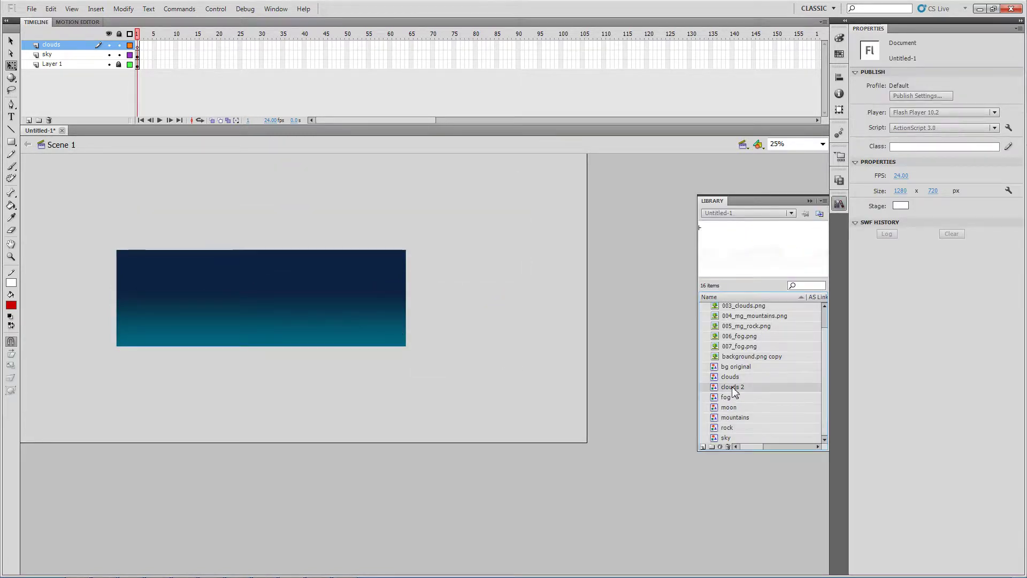
pyautogui.moveTo(734, 390); pyautogui.dragTo(324, 278)
pyautogui.hotkey('ctrl', 'z')
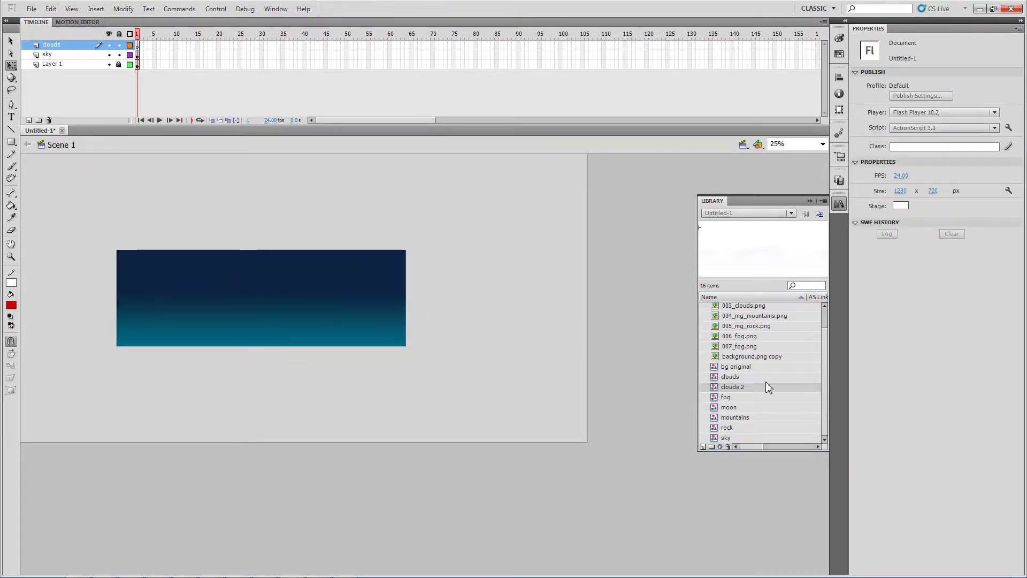
# Place the clouds graphic on the clouds layer and nudge it upward until its lower-left corner lines up with the sky's.
pyautogui.moveTo(730, 377); pyautogui.dragTo(322, 283)
pyautogui.press('Up')
pyautogui.press('Up')
pyautogui.press('Up')
pyautogui.press('Up')
pyautogui.press('Up')
pyautogui.press('Up')
pyautogui.press('Up')
pyautogui.press('Up')
pyautogui.press('Up')
pyautogui.press('Up')
pyautogui.press('Up')
pyautogui.press('Up')
pyautogui.press('Up')
pyautogui.press('Up')
pyautogui.press('Up')
pyautogui.press('Up')
pyautogui.press('Up')
pyautogui.press('Up')
pyautogui.press('Up')
pyautogui.press('Up')
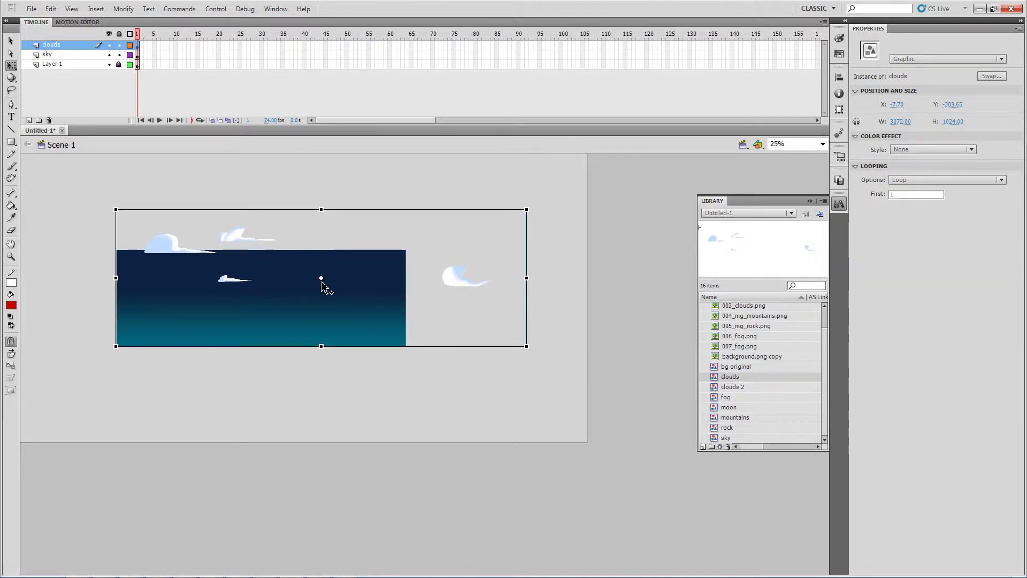
# Scale the clouds graphic proportionally from its lower-left corner to about 2161 × 720 px, matching the sky, and hide the sky layer.
pyautogui.hotkey('ctrl', 'l')
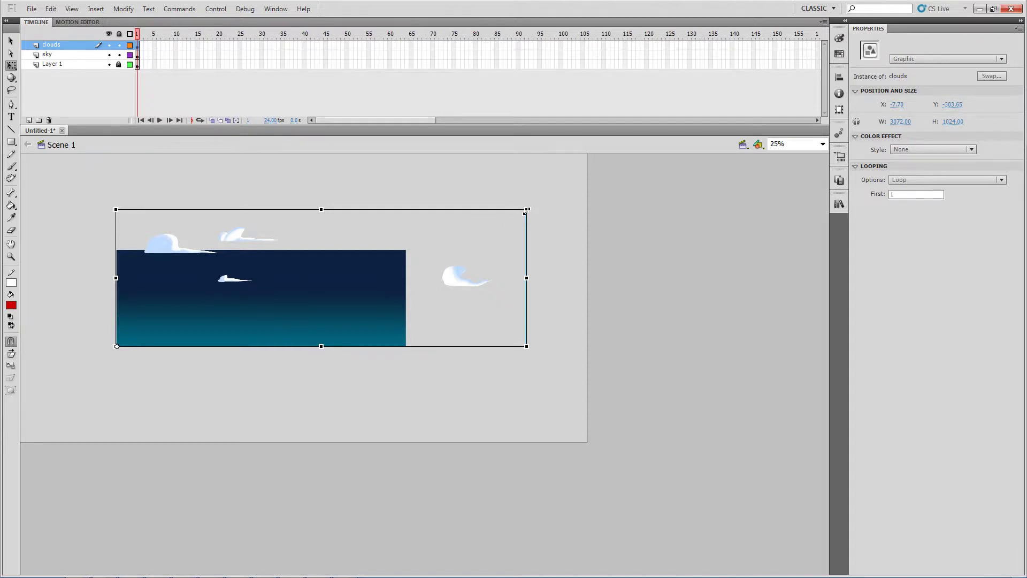
pyautogui.moveTo(526, 212); pyautogui.dragTo(454, 252)
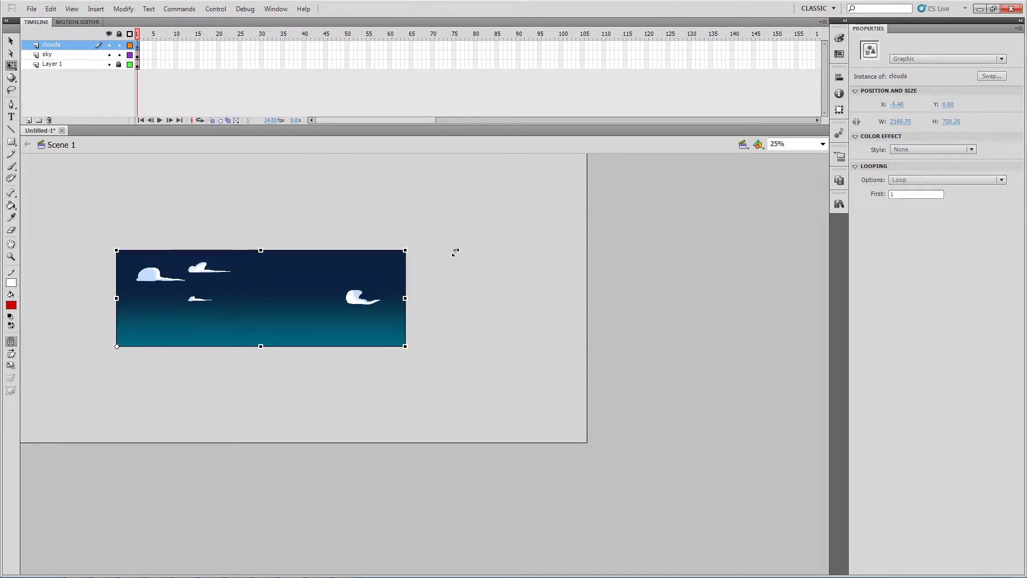
pyautogui.click(454, 256)
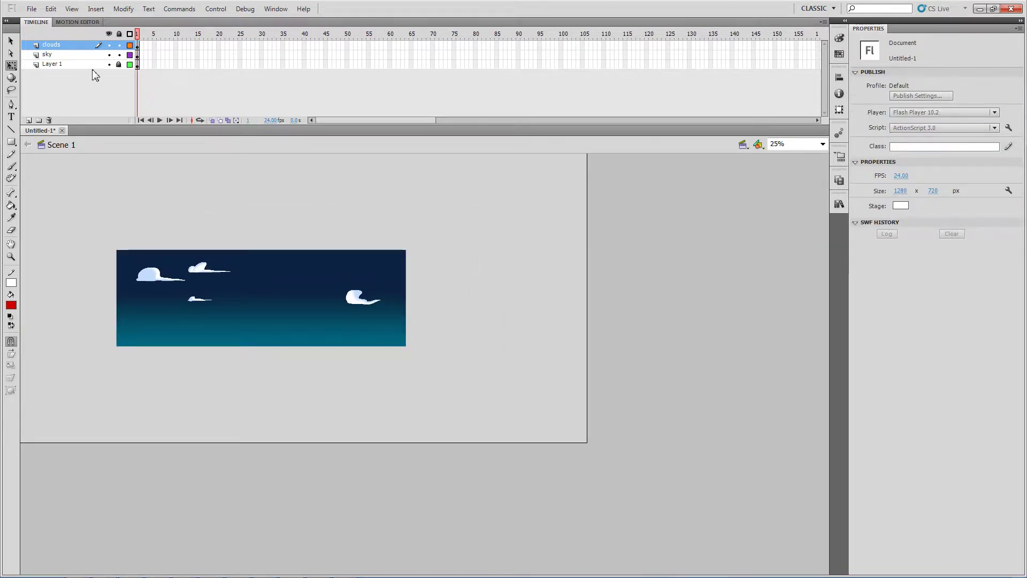
pyautogui.click(109, 56)
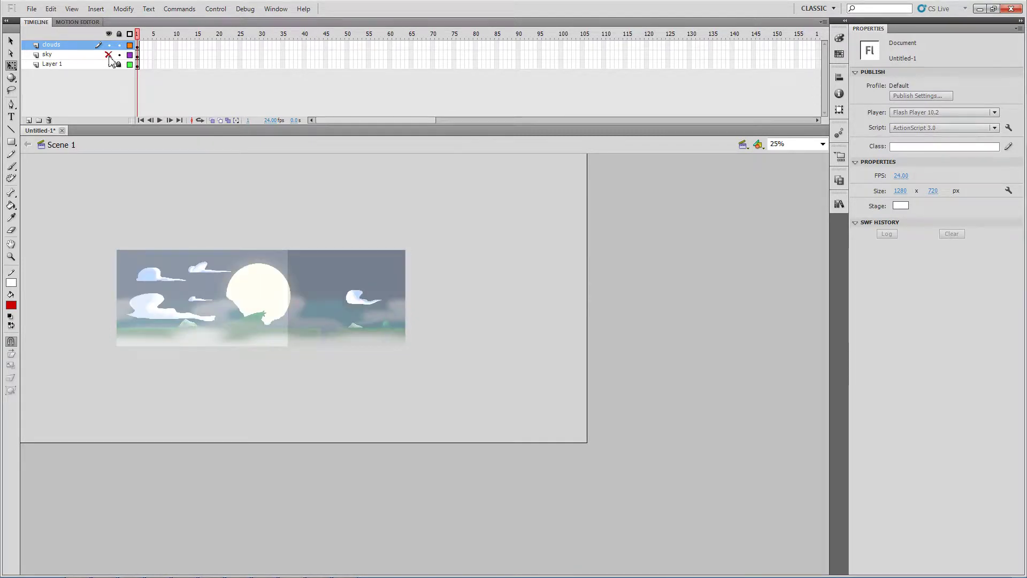
# Show the sky layer again and add a layer named moon between the sky and clouds layers.
pyautogui.click(110, 56)
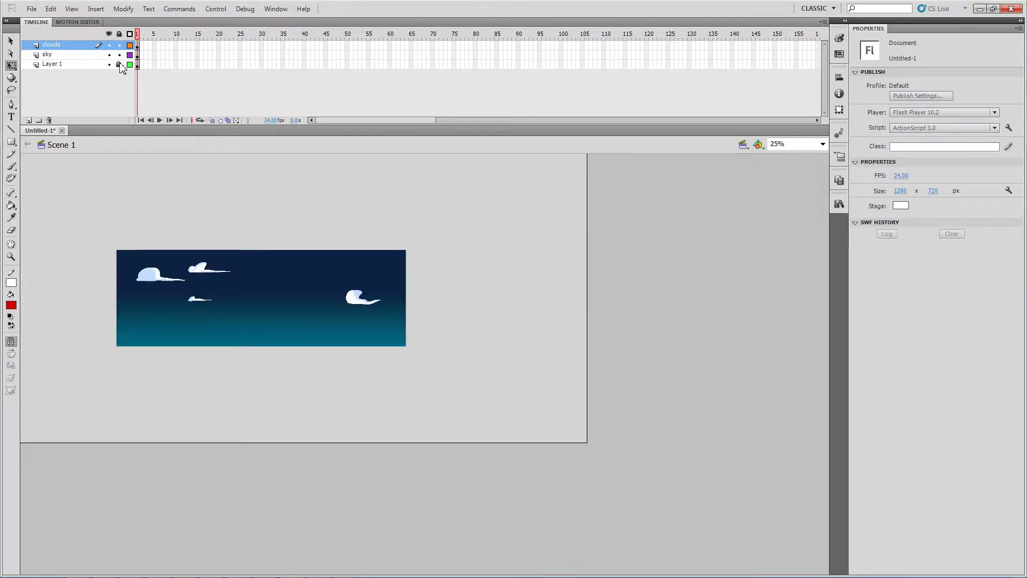
pyautogui.click(57, 54)
pyautogui.click(29, 120)
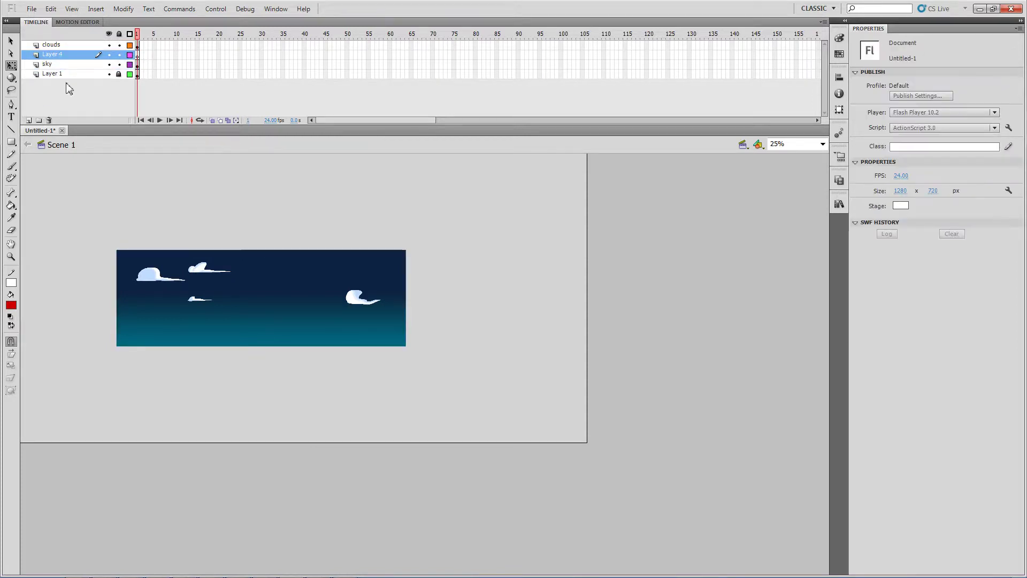
pyautogui.click(80, 60)
pyautogui.doubleClick(56, 55)
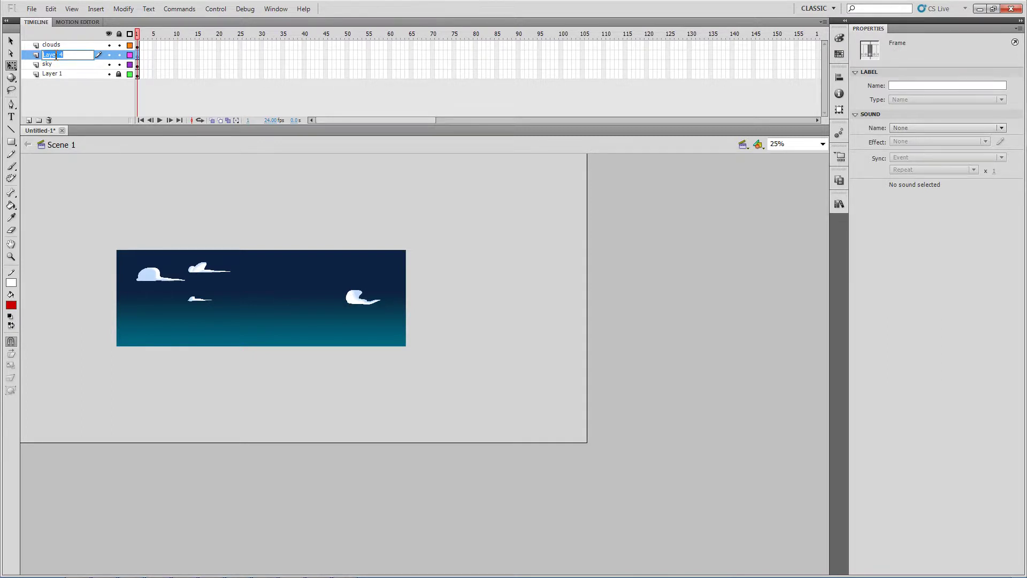
pyautogui.write('moon')
pyautogui.press('Return')
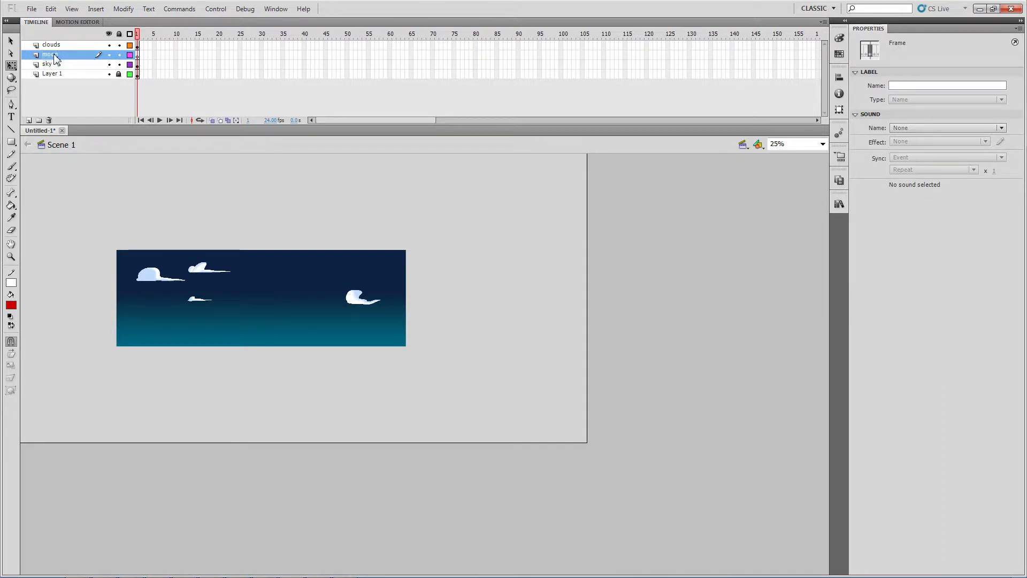
# Place the moon graphic on the moon layer, scaled proportionally to about 768 × 719 px, and hide the sky layer.
pyautogui.click(839, 204)
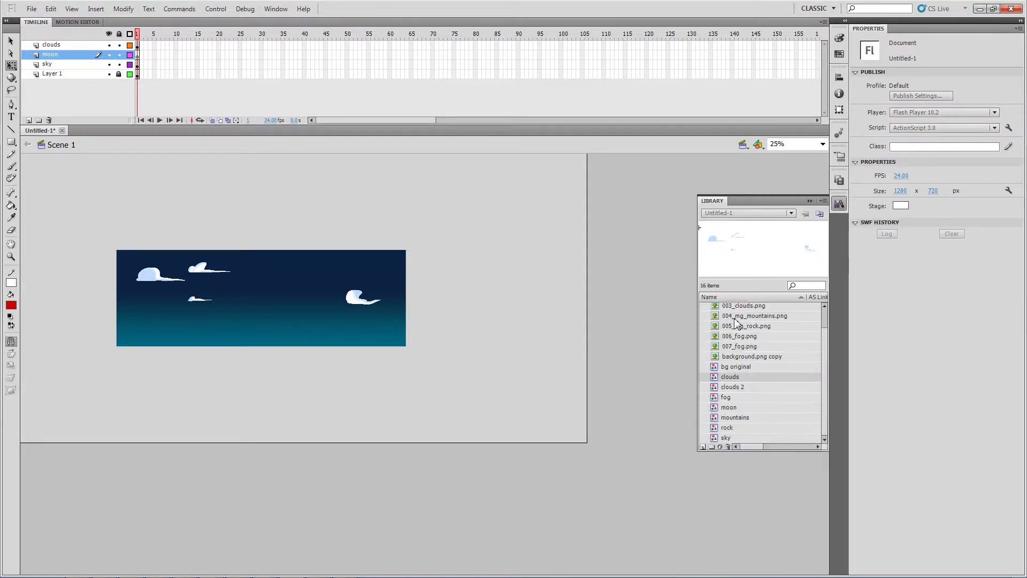
pyautogui.click(729, 408)
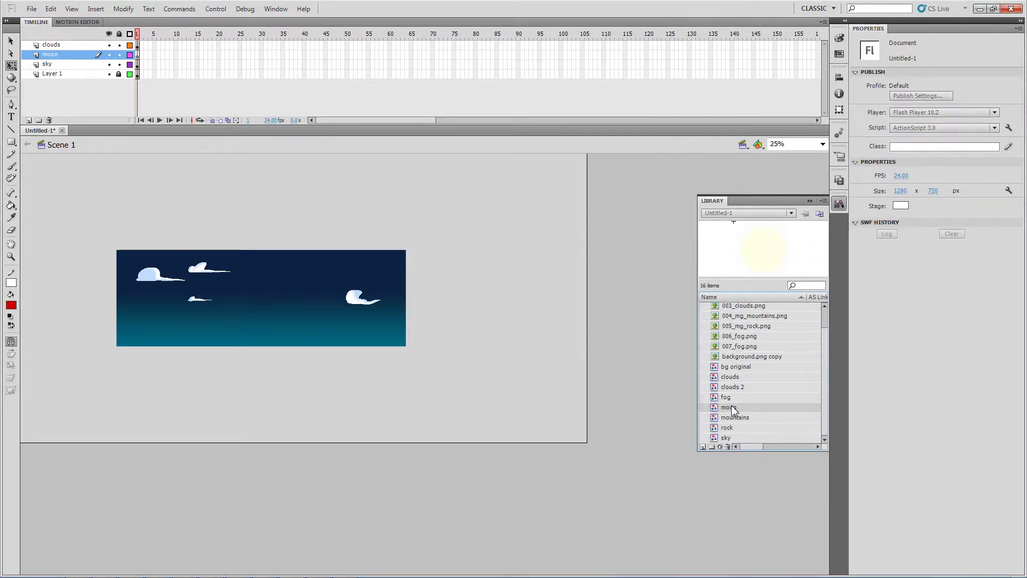
pyautogui.moveTo(733, 409); pyautogui.dragTo(216, 346)
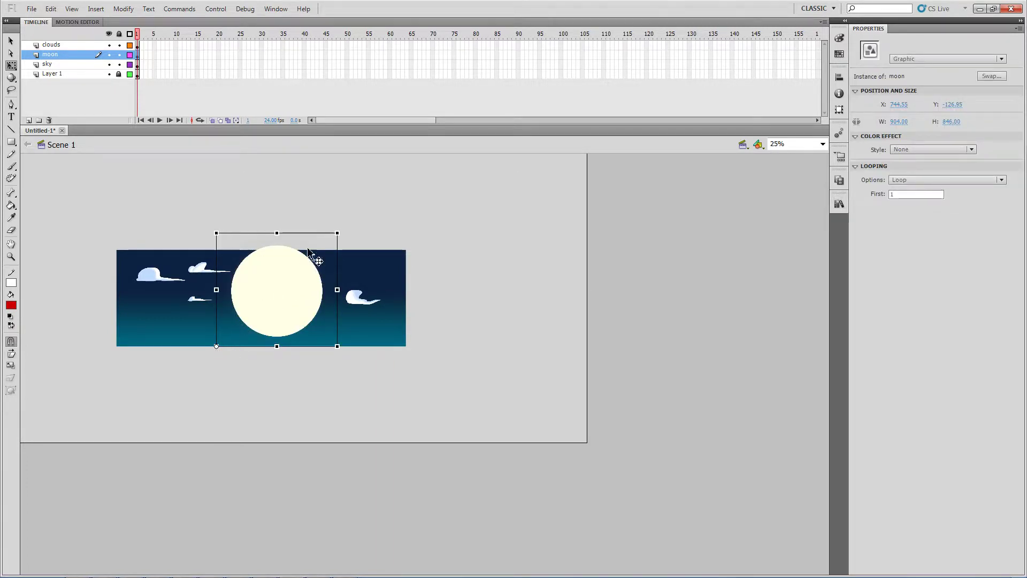
pyautogui.moveTo(337, 233); pyautogui.dragTo(319, 249)
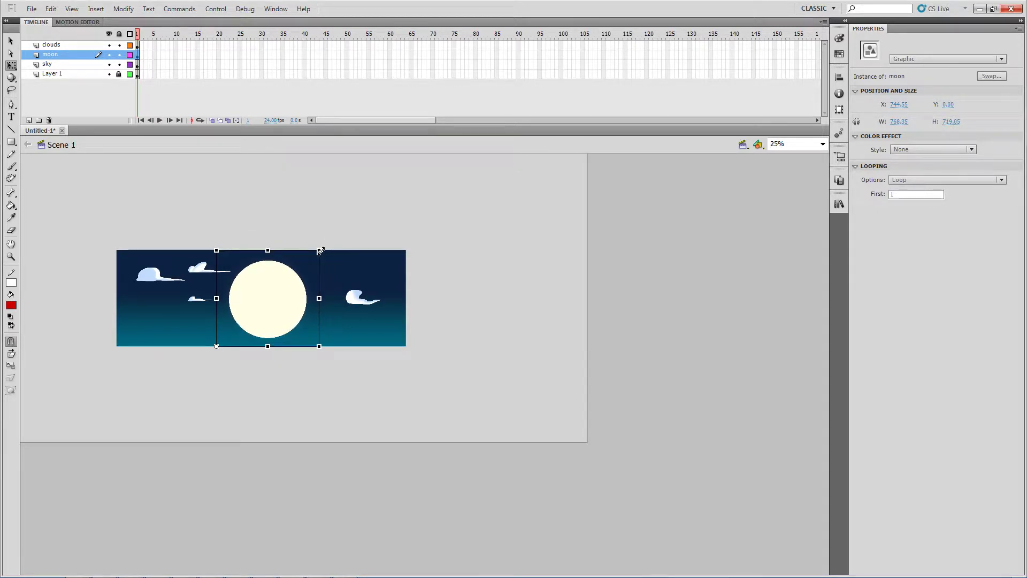
pyautogui.click(108, 64)
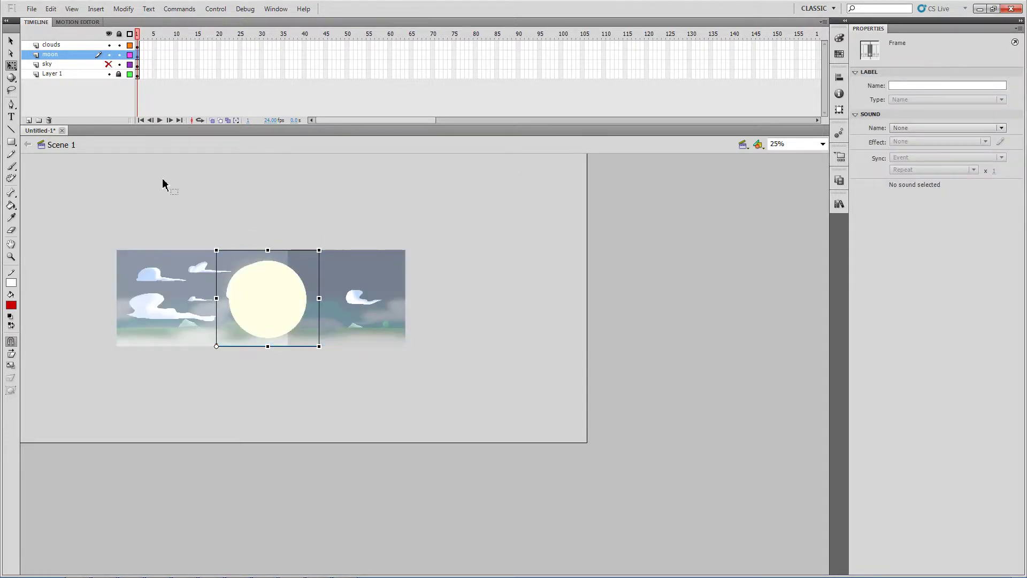
pyautogui.click(266, 290)
pyautogui.hotkey('shift', 'Left')
pyautogui.hotkey('shift', 'Left')
pyautogui.hotkey('shift', 'Left')
pyautogui.hotkey('shift', 'Left')
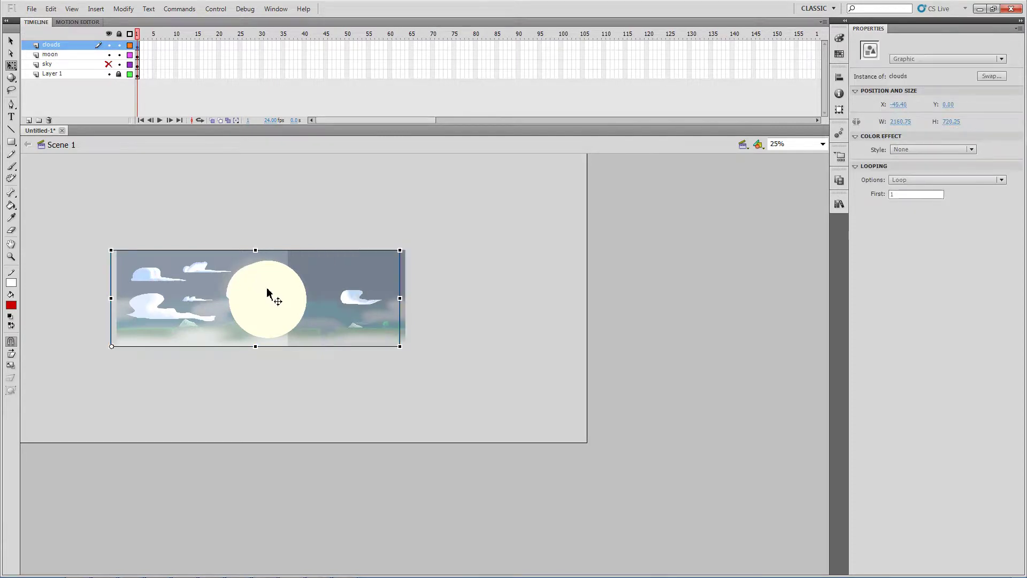
pyautogui.hotkey('shift', 'Right')
pyautogui.hotkey('shift', 'Right')
pyautogui.hotkey('shift', 'Right')
pyautogui.hotkey('shift', 'Right')
pyautogui.click(271, 219)
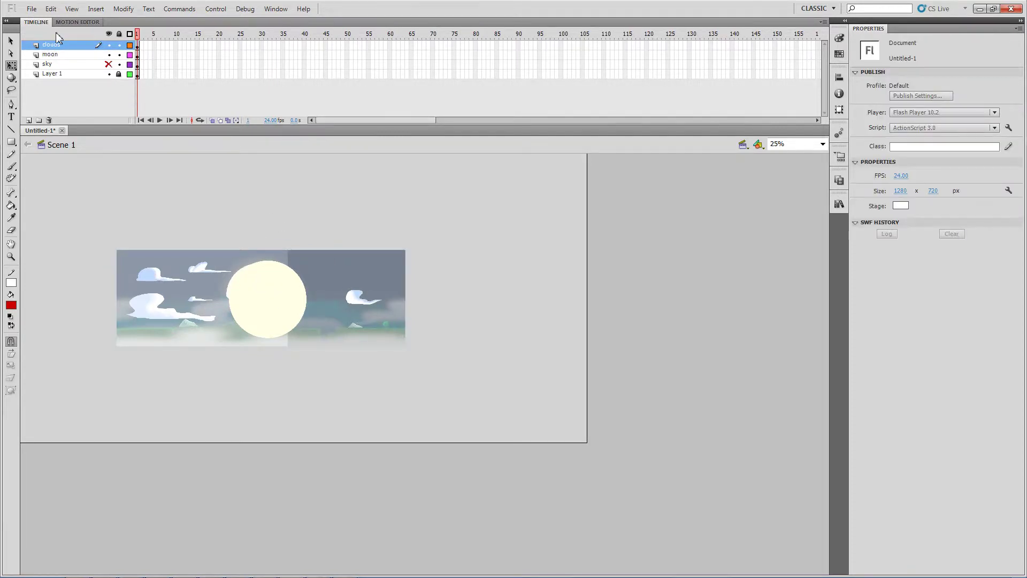
# Nudge the moon graphic left toward the reference moon and scale it proportionally to about 627 × 587 px.
pyautogui.click(56, 55)
pyautogui.hotkey('shift', 'Left')
pyautogui.hotkey('shift', 'Left')
pyautogui.hotkey('shift', 'Left')
pyautogui.hotkey('shift', 'Left')
pyautogui.hotkey('shift', 'Left')
pyautogui.hotkey('shift', 'Left')
pyautogui.hotkey('shift', 'Left')
pyautogui.hotkey('shift', 'Left')
pyautogui.hotkey('shift', 'Left')
pyautogui.hotkey('shift', 'Left')
pyautogui.hotkey('shift', 'Left')
pyautogui.hotkey('shift', 'Left')
pyautogui.hotkey('shift', 'Left')
pyautogui.hotkey('shift', 'Left')
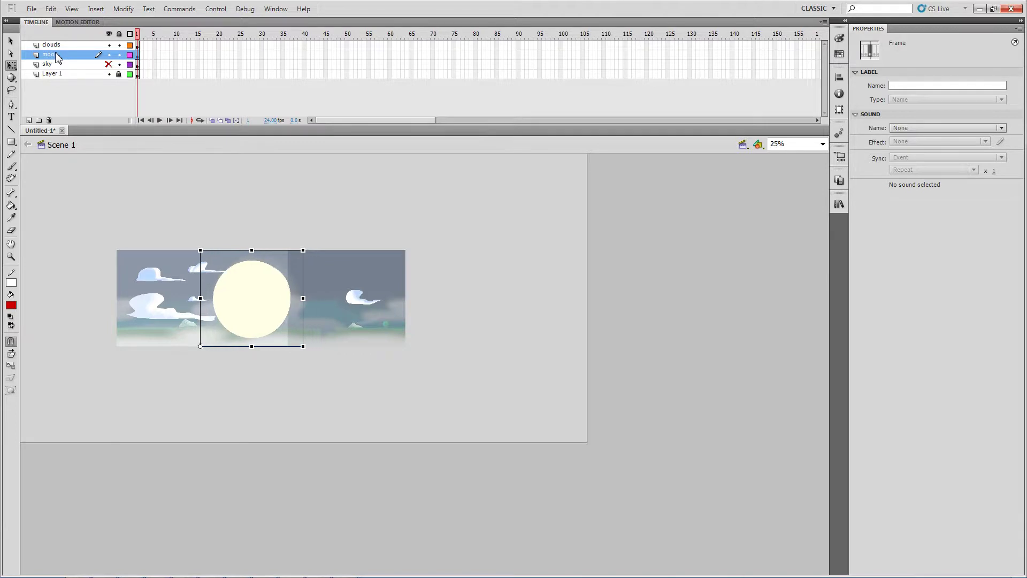
pyautogui.hotkey('shift', 'Left')
pyautogui.hotkey('shift', 'Left')
pyautogui.hotkey('shift', 'Right')
pyautogui.hotkey('shift', 'Right')
pyautogui.hotkey('shift', 'Right')
pyautogui.hotkey('shift', 'Right')
pyautogui.hotkey('shift', 'Right')
pyautogui.hotkey('shift', 'Right')
pyautogui.hotkey('shift', 'Right')
pyautogui.hotkey('shift', 'Right')
pyautogui.hotkey('shift', 'Right')
pyautogui.hotkey('shift', 'Right')
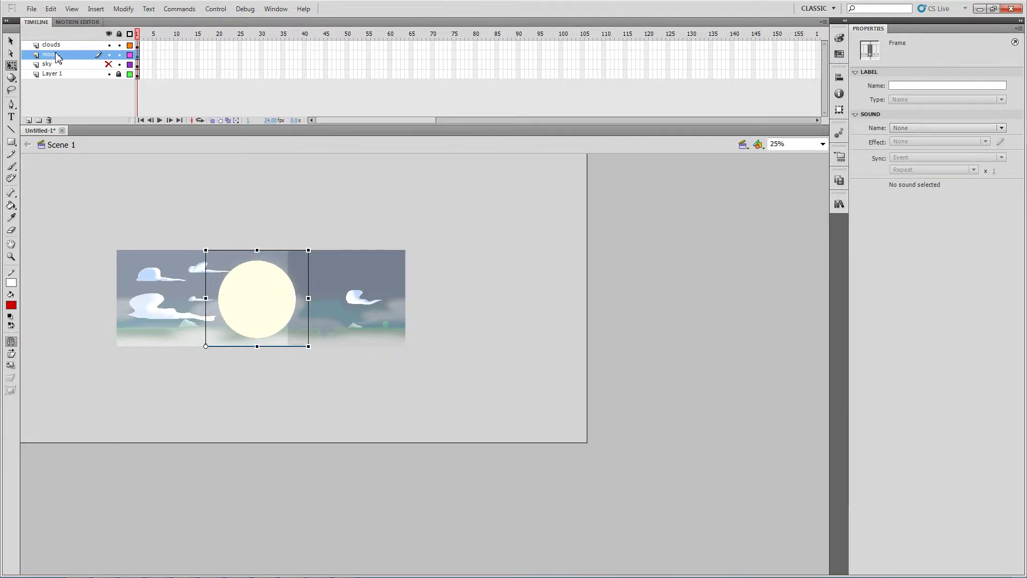
pyautogui.moveTo(309, 251); pyautogui.dragTo(294, 268)
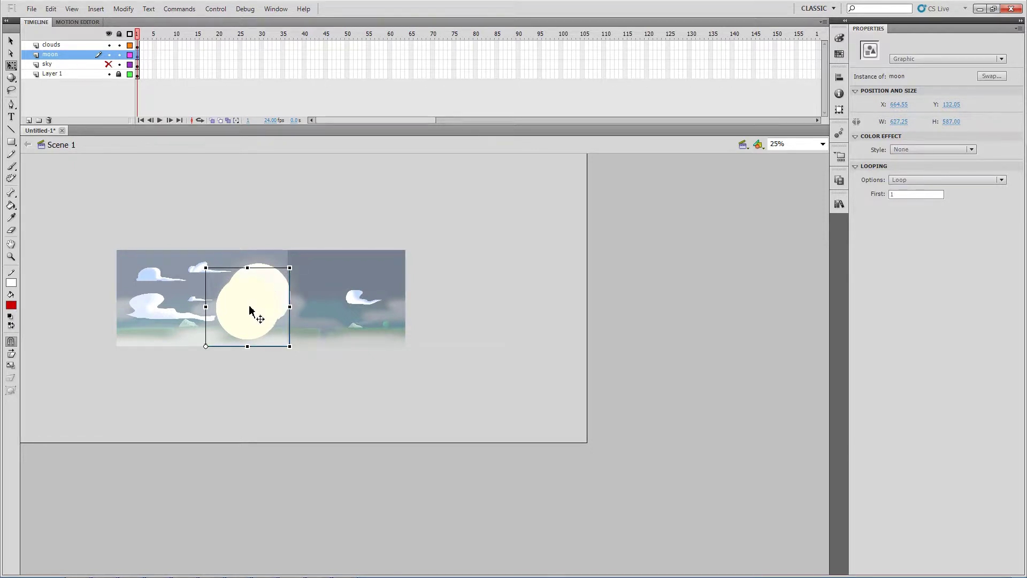
# Nudge the moon graphic right and upward until it covers the reference moon.
pyautogui.moveTo(249, 310); pyautogui.dragTo(264, 298)
pyautogui.hotkey('ctrl', 'z')
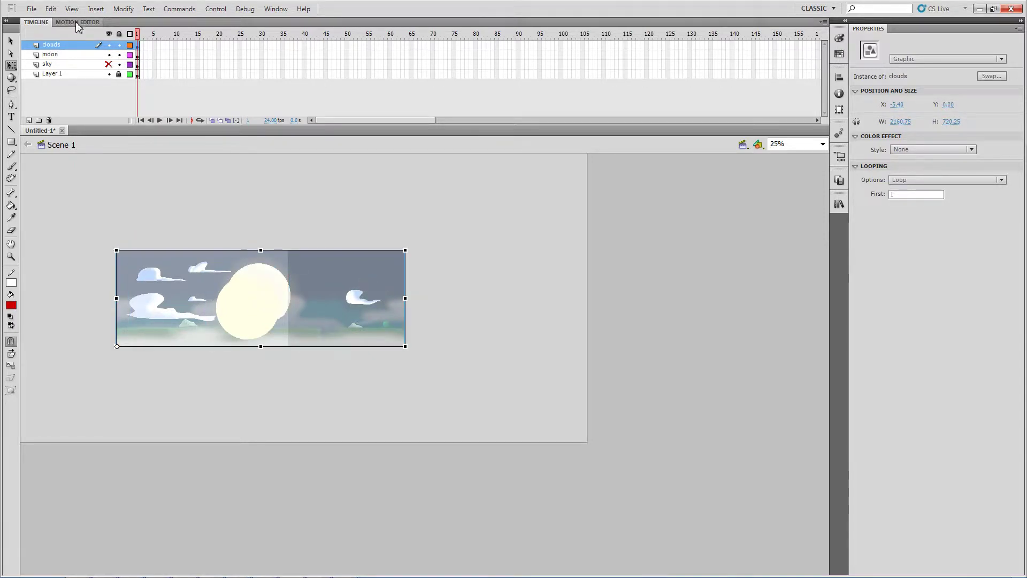
pyautogui.click(58, 57)
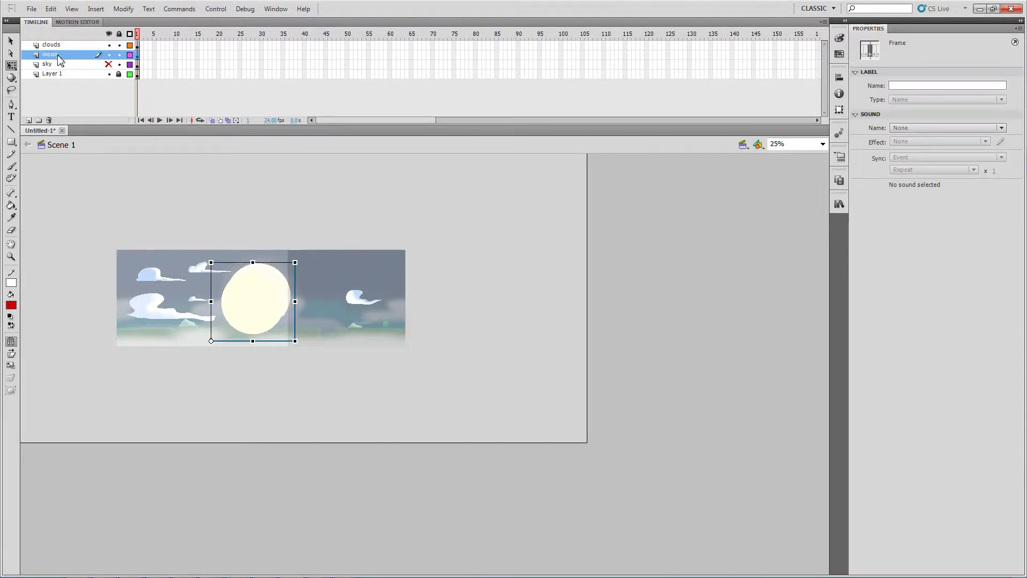
pyautogui.hotkey('shift', 'Right')
pyautogui.hotkey('shift', 'Right')
pyautogui.hotkey('shift', 'Right')
pyautogui.hotkey('shift', 'Right')
pyautogui.hotkey('shift', 'Right')
pyautogui.hotkey('shift', 'Up')
pyautogui.hotkey('shift', 'Up')
pyautogui.hotkey('shift', 'Up')
pyautogui.hotkey('shift', 'Up')
pyautogui.hotkey('shift', 'Up')
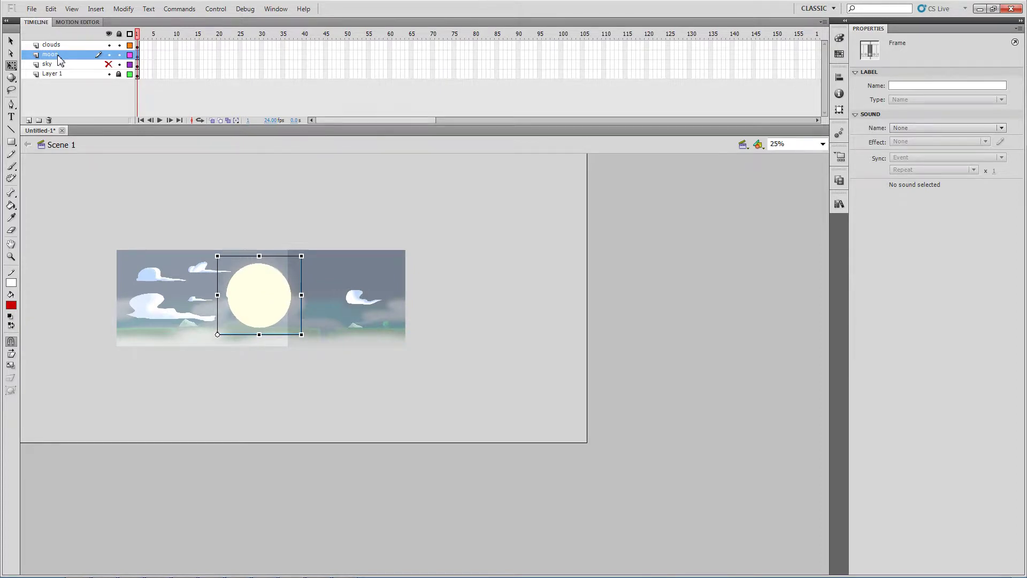
pyautogui.press('Up')
pyautogui.press('Up')
pyautogui.press('Up')
pyautogui.press('Up')
pyautogui.press('Up')
pyautogui.press('Up')
pyautogui.press('Up')
pyautogui.press('Up')
pyautogui.press('Left')
pyautogui.press('Left')
pyautogui.press('Left')
pyautogui.press('Left')
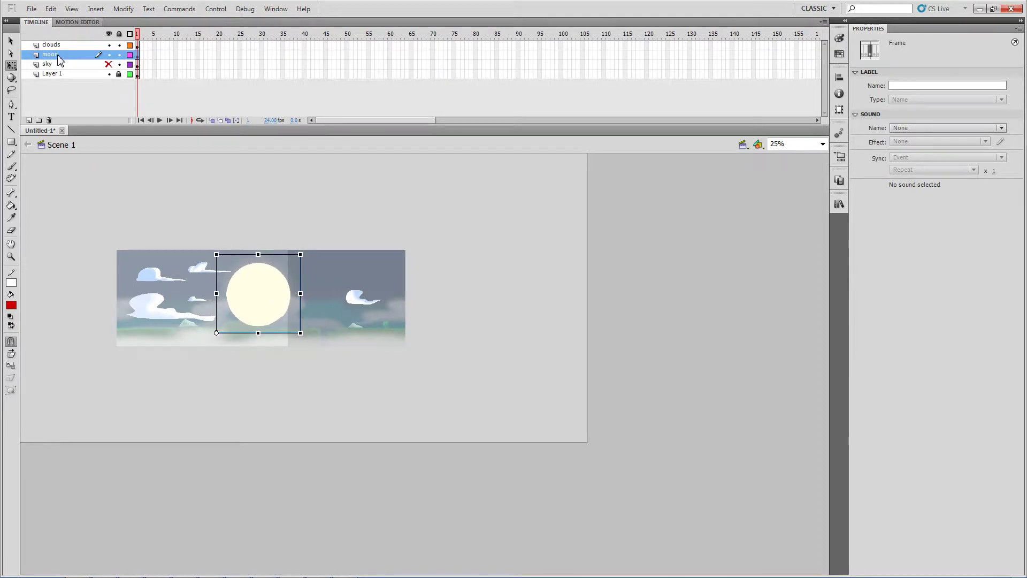
pyautogui.press('Right')
pyautogui.press('Right')
pyautogui.press('Right')
pyautogui.press('Right')
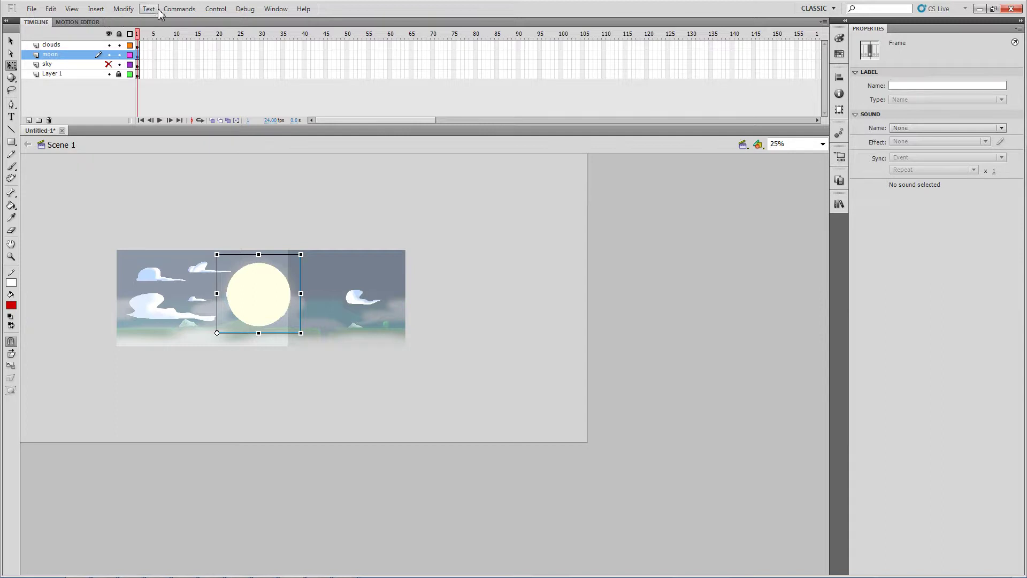
pyautogui.click(222, 222)
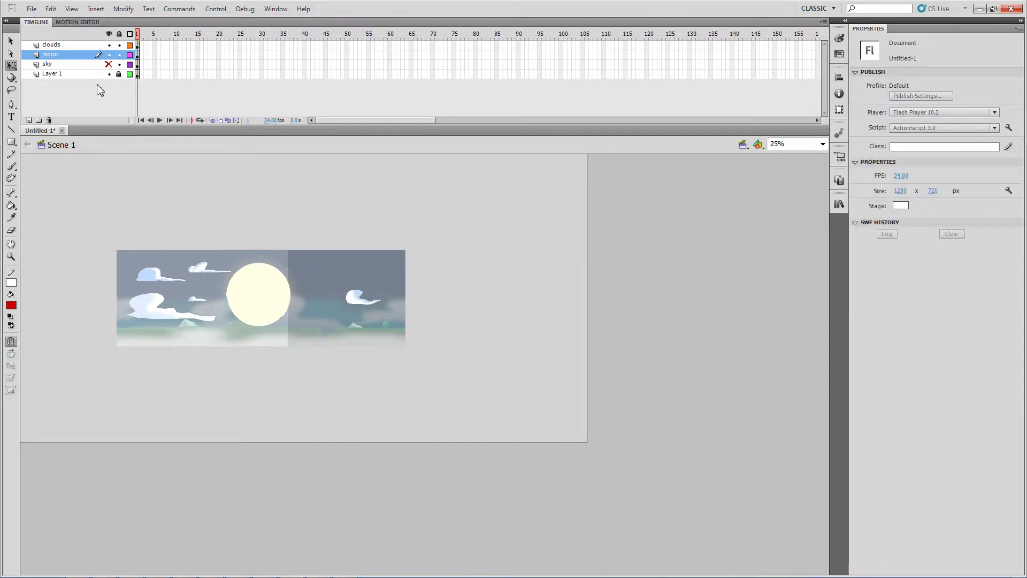
# Compare the moon's placement with the reference by toggling the sky layer's visibility.
pyautogui.click(108, 64)
pyautogui.click(109, 64)
pyautogui.click(108, 64)
pyautogui.click(109, 65)
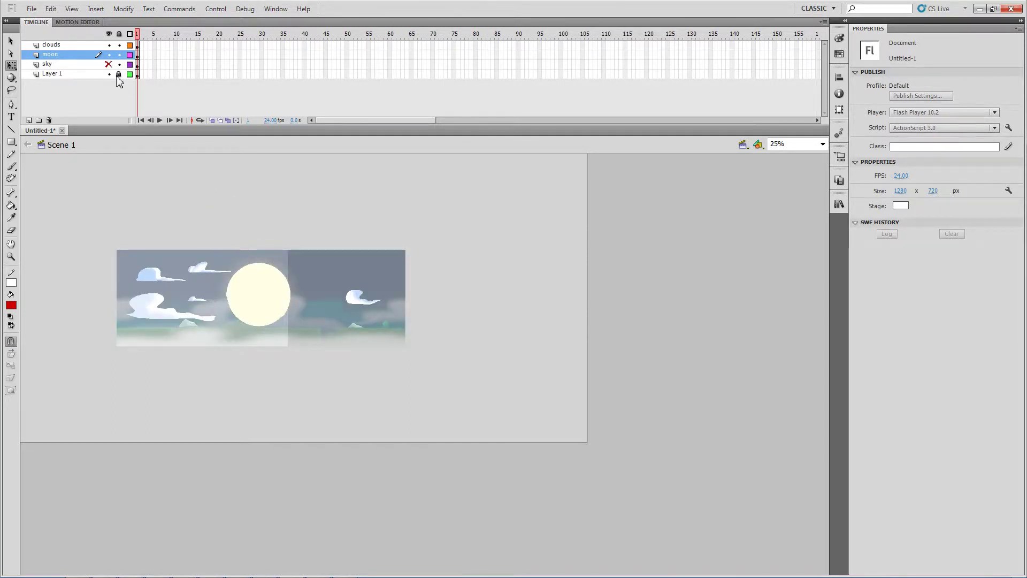
# Show the sky layer and add a layer named mountain things above the moon layer.
pyautogui.click(109, 64)
pyautogui.click(28, 120)
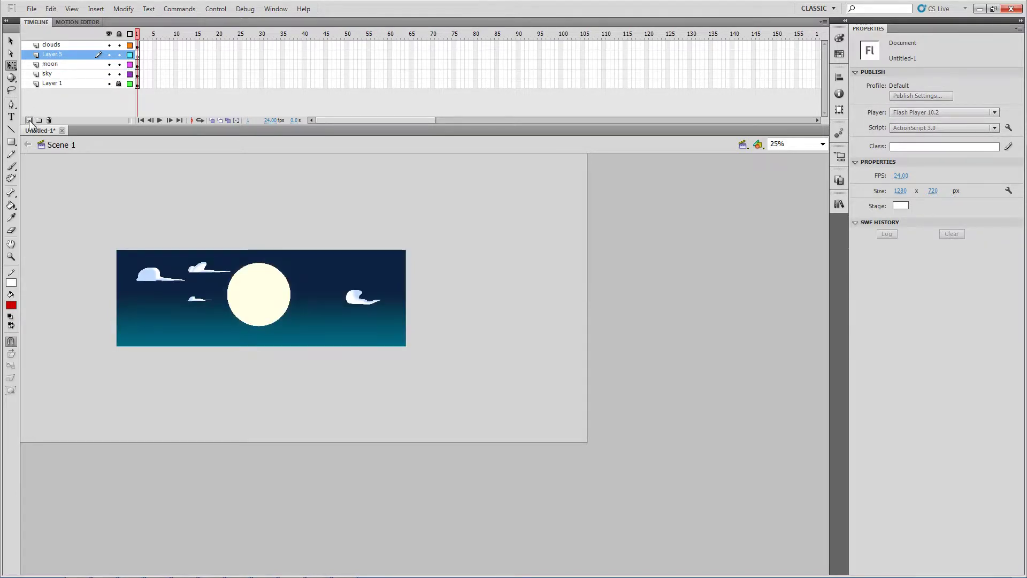
pyautogui.doubleClick(61, 56)
pyautogui.write('moun')
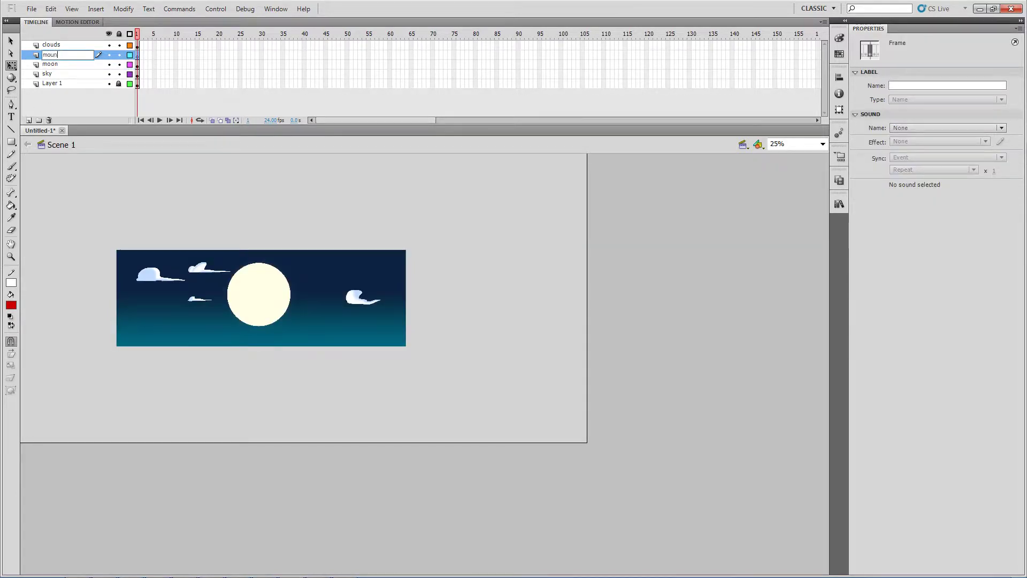
pyautogui.write('tain things')
pyautogui.click(714, 229)
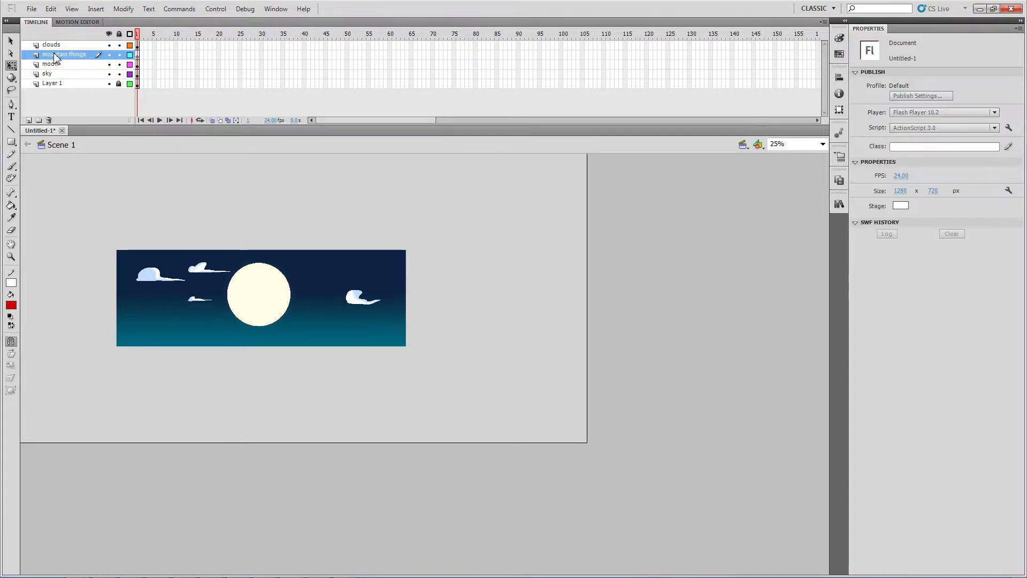
# Place the mountains graphic on the mountain things layer with its lower-left corner at the sky's lower-left corner.
pyautogui.click(838, 201)
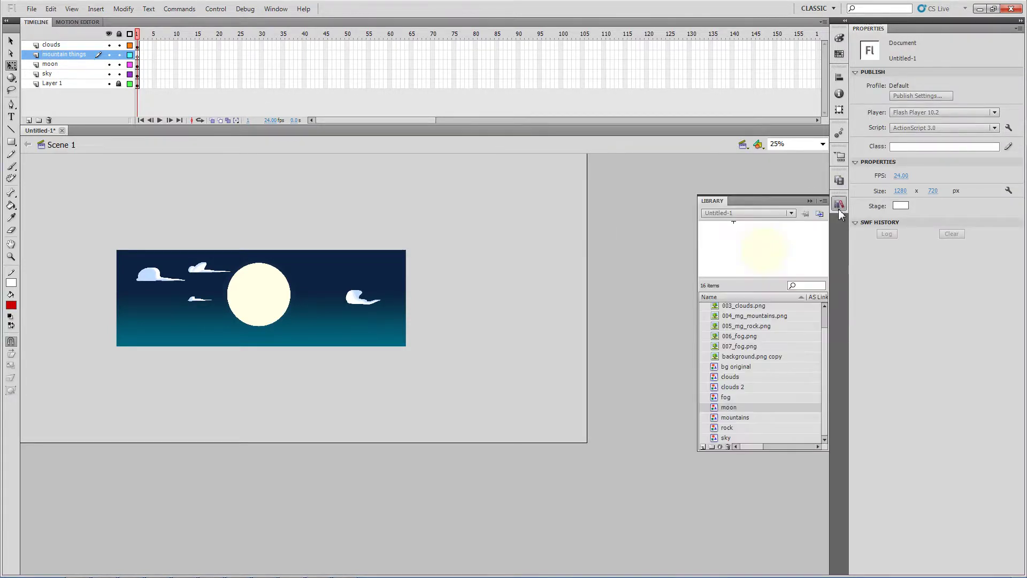
pyautogui.click(747, 317)
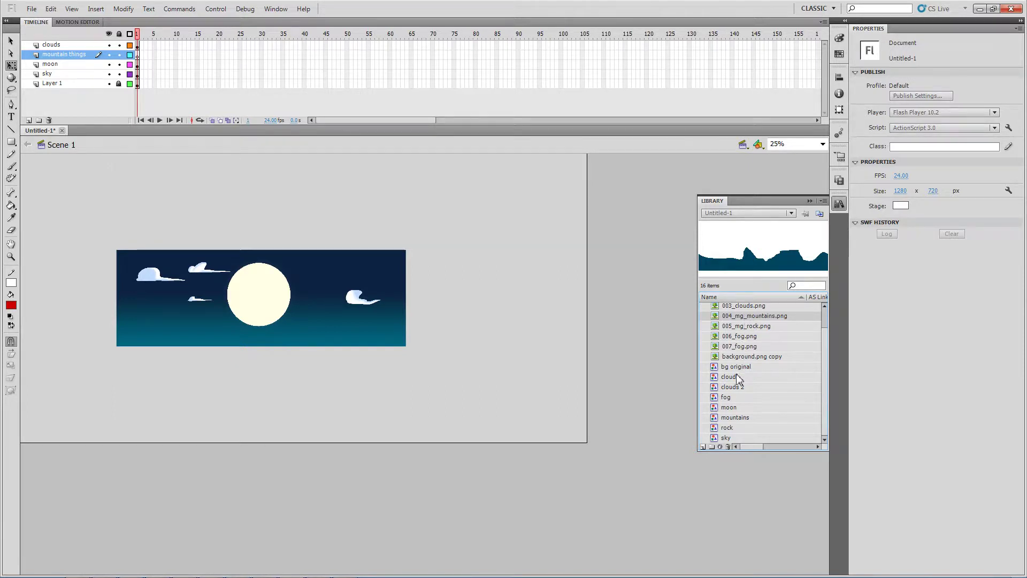
pyautogui.moveTo(734, 418); pyautogui.dragTo(323, 279)
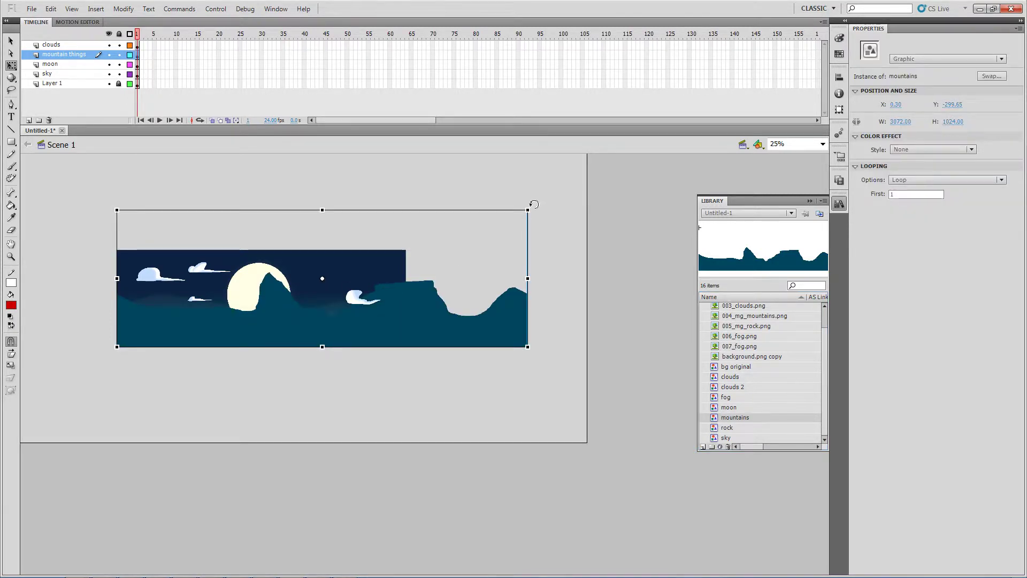
pyautogui.hotkey('ctrl', 'l')
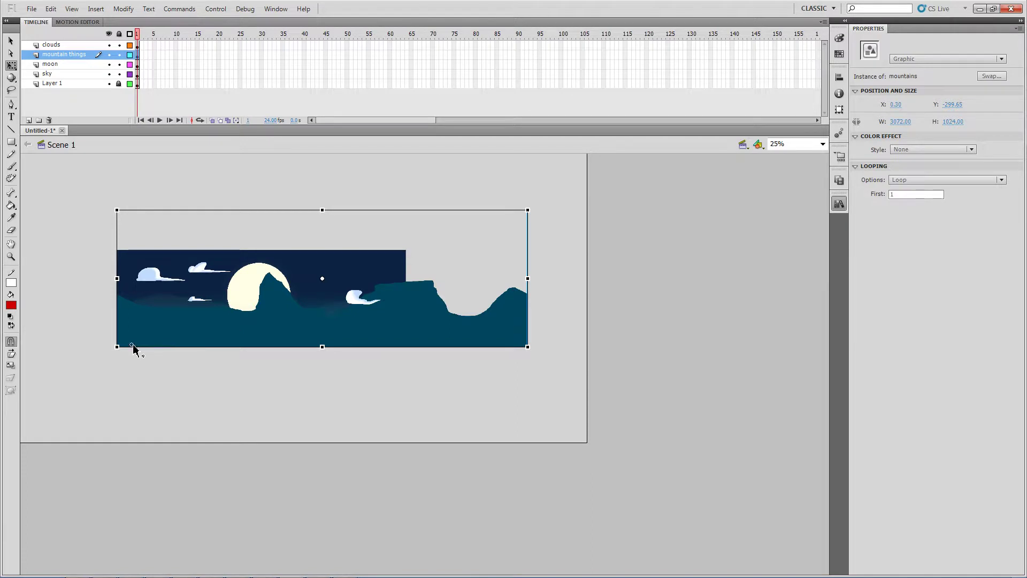
# Scale the mountains graphic proportionally from its lower-left corner to about 2169 × 723 px, matching the sky.
pyautogui.moveTo(133, 346); pyautogui.dragTo(117, 347)
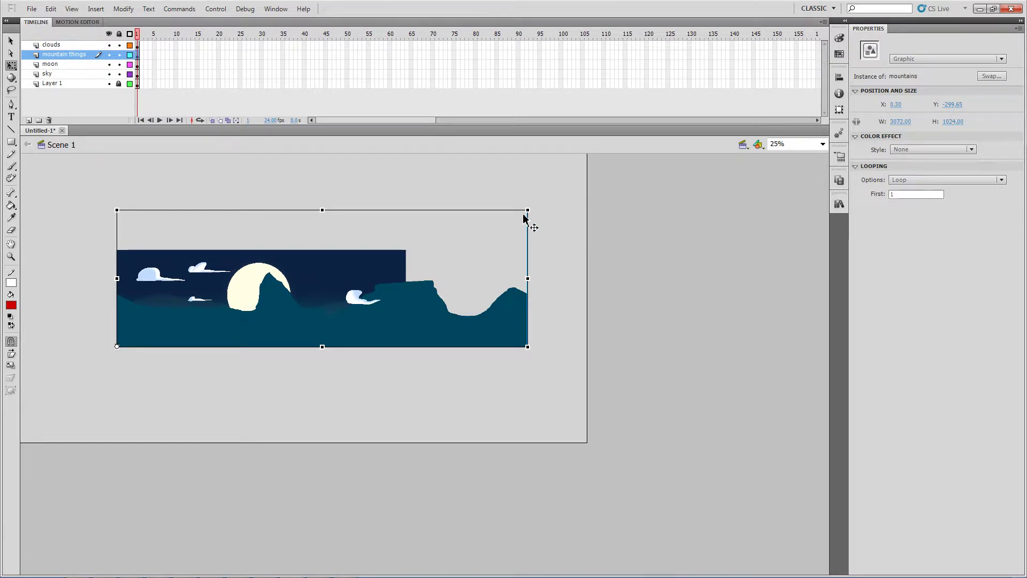
pyautogui.moveTo(529, 210); pyautogui.dragTo(469, 255)
pyautogui.press('Left')
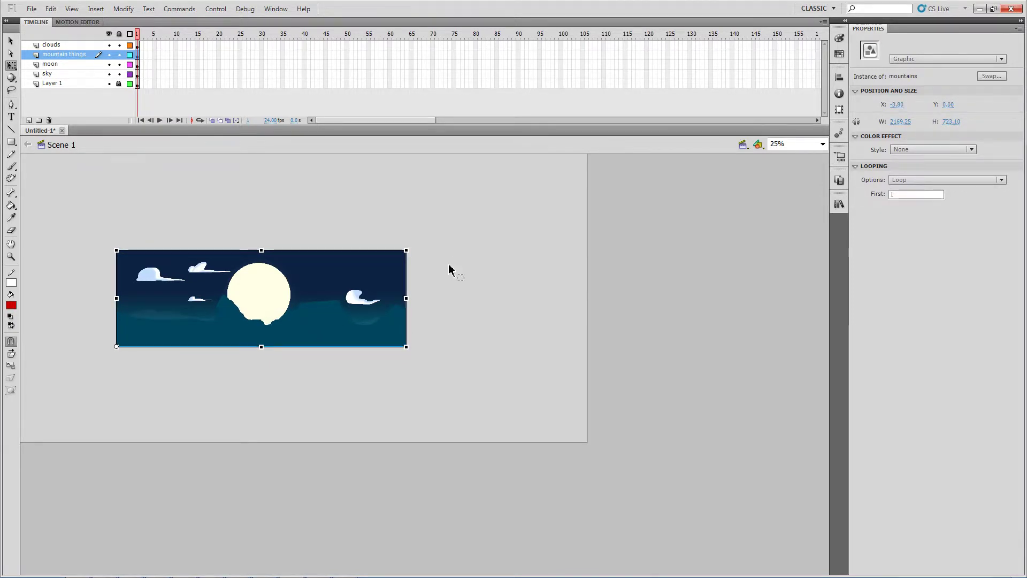
pyautogui.click(449, 266)
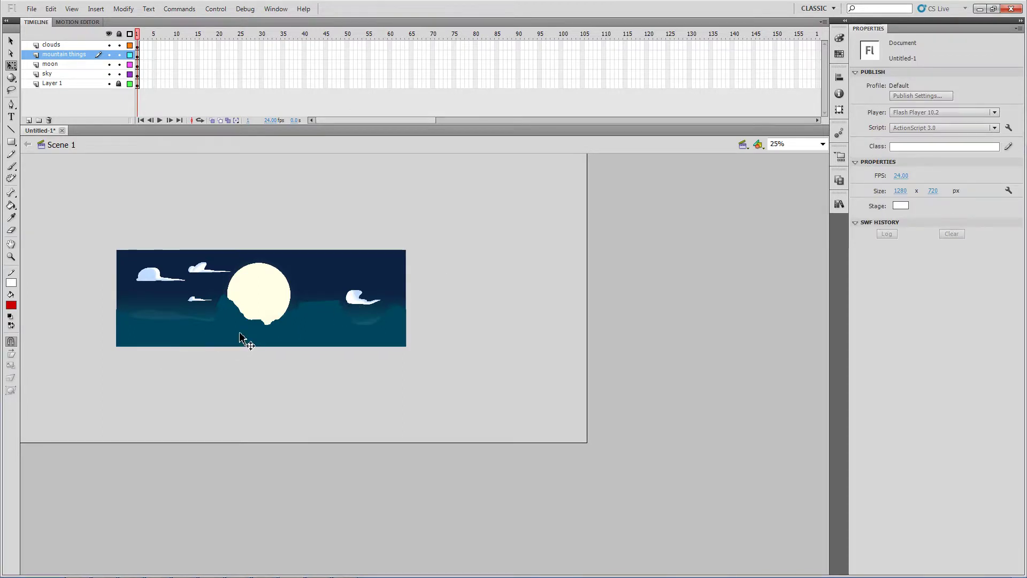
# Try shifting the clouds graphic toward the moon and undo the move.
pyautogui.click(151, 276)
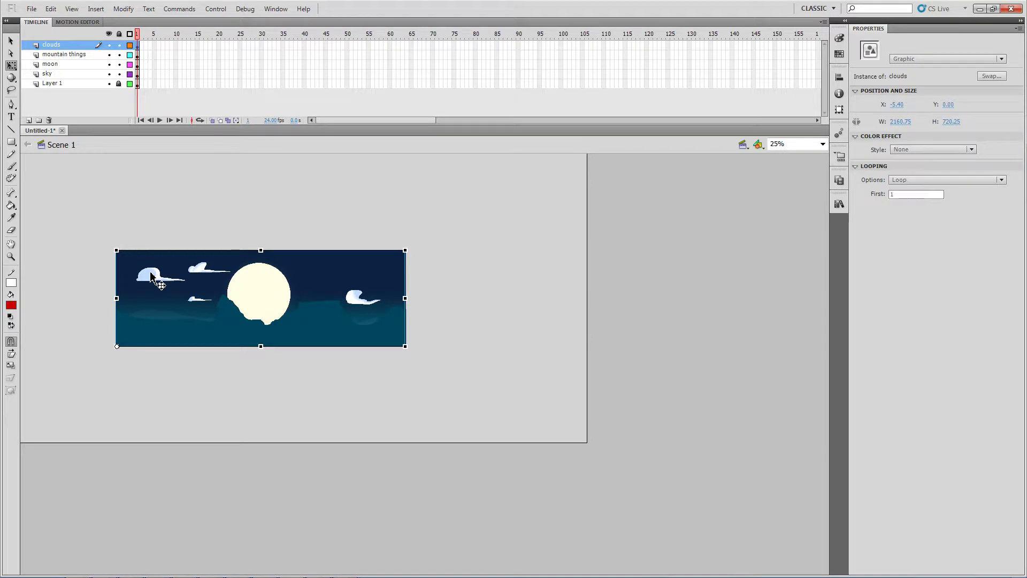
pyautogui.moveTo(151, 276); pyautogui.dragTo(199, 287)
pyautogui.hotkey('ctrl', 'z')
pyautogui.click(206, 234)
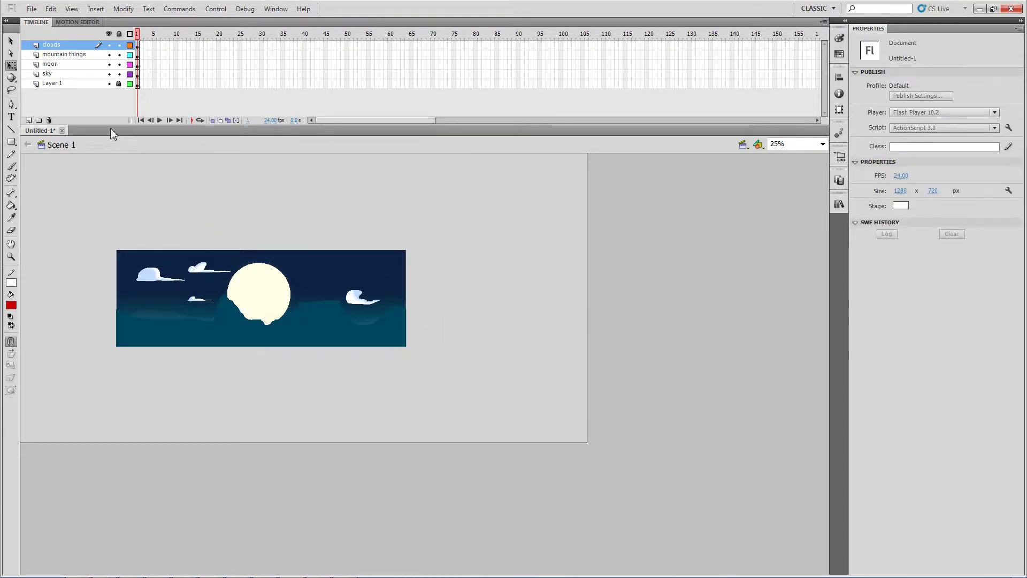
# Add a new layer named fg above the clouds layer.
pyautogui.click(29, 120)
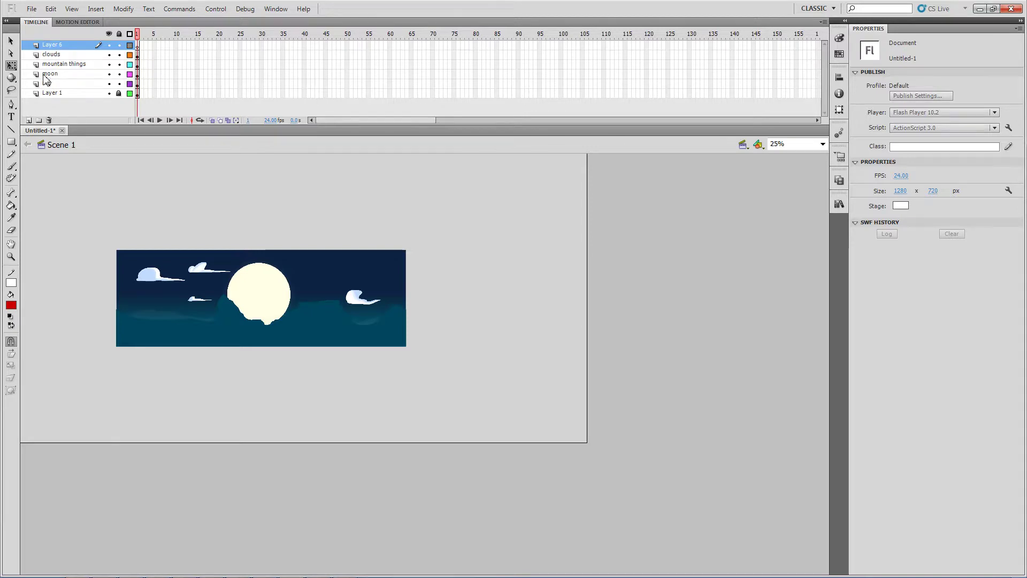
pyautogui.doubleClick(52, 46)
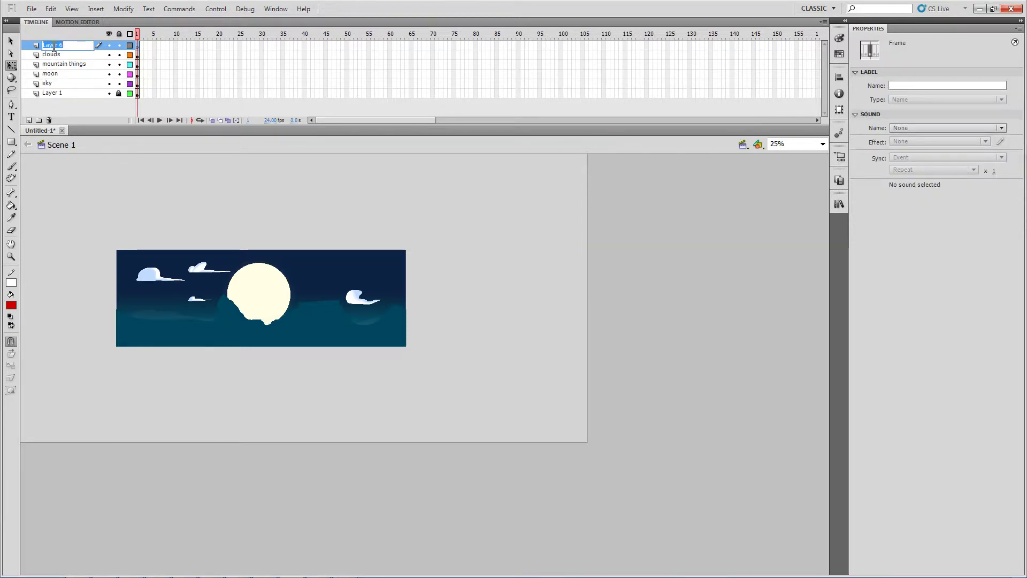
pyautogui.write('clouds')
pyautogui.press('Return')
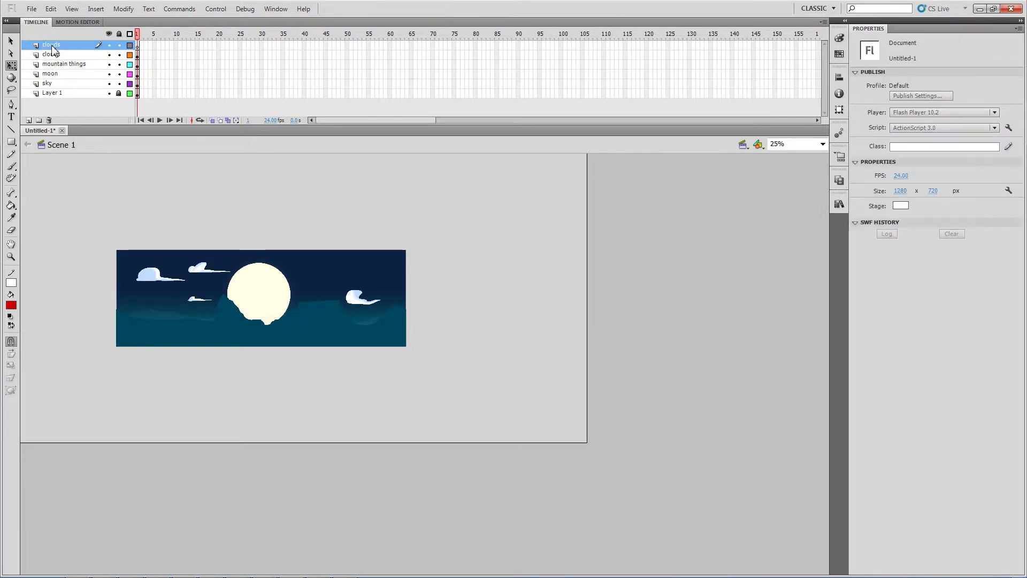
pyautogui.doubleClick(52, 46)
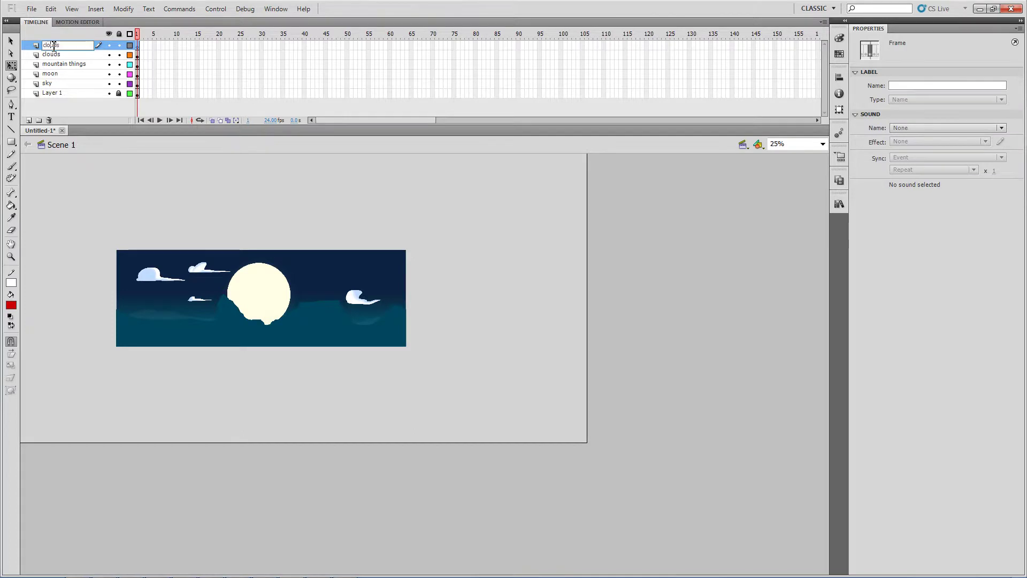
pyautogui.doubleClick(65, 47)
pyautogui.press('Return')
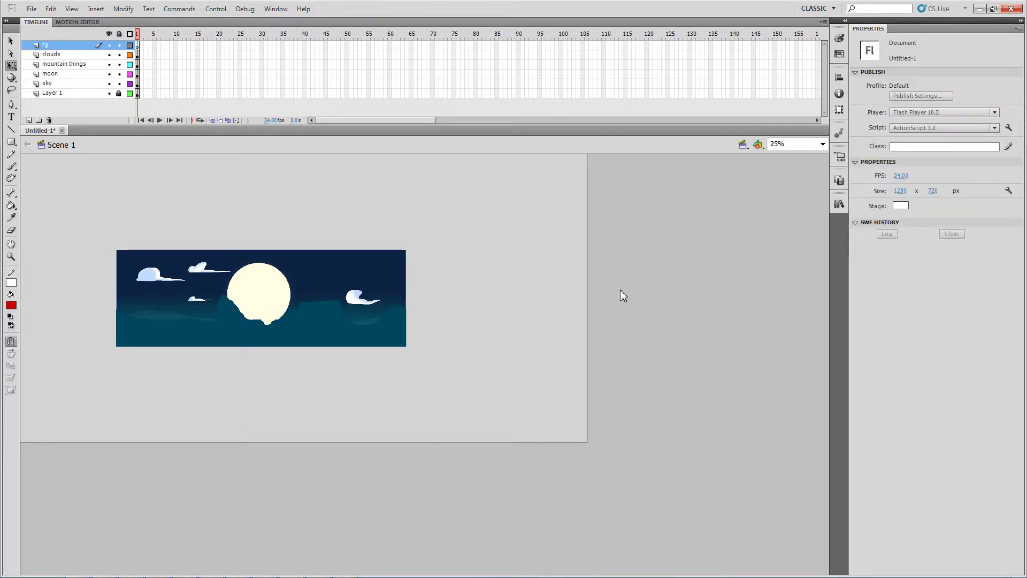
# Look through the library graphics for a foreground graphic to place on the fg layer.
pyautogui.click(840, 204)
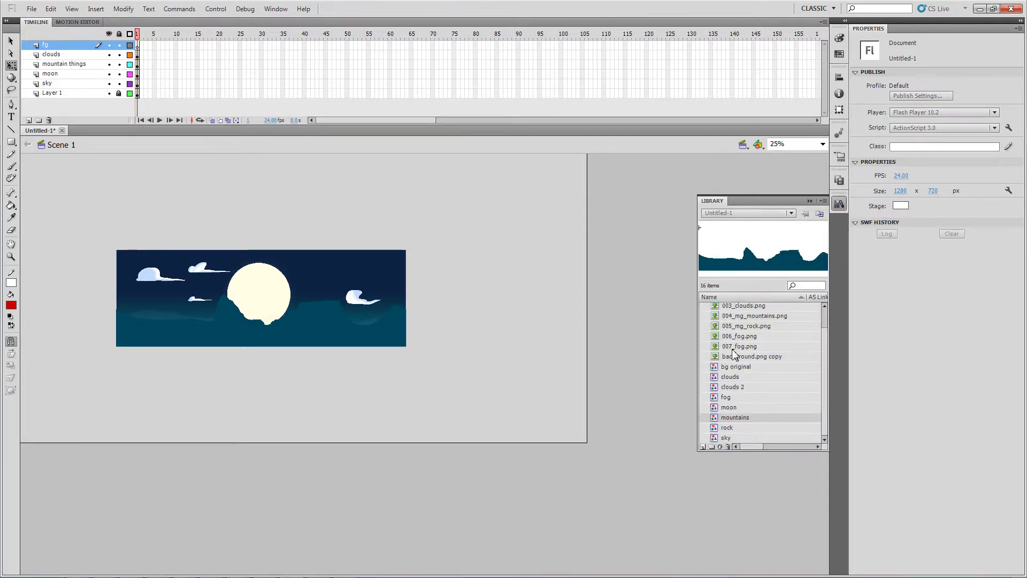
pyautogui.click(733, 378)
pyautogui.press('Down')
pyautogui.press('Down')
pyautogui.press('Down')
pyautogui.press('Down')
pyautogui.press('Down')
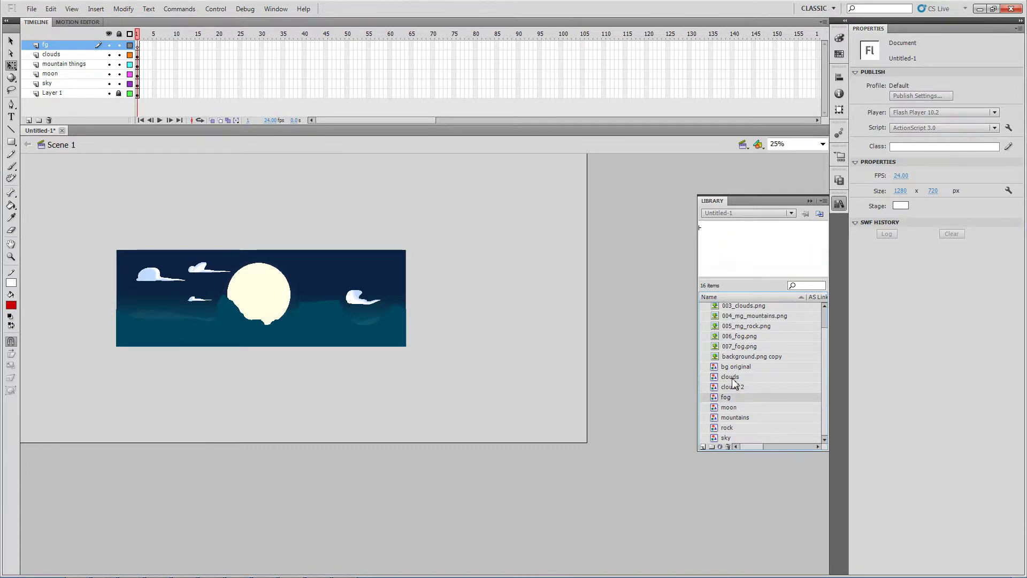
pyautogui.press('Down')
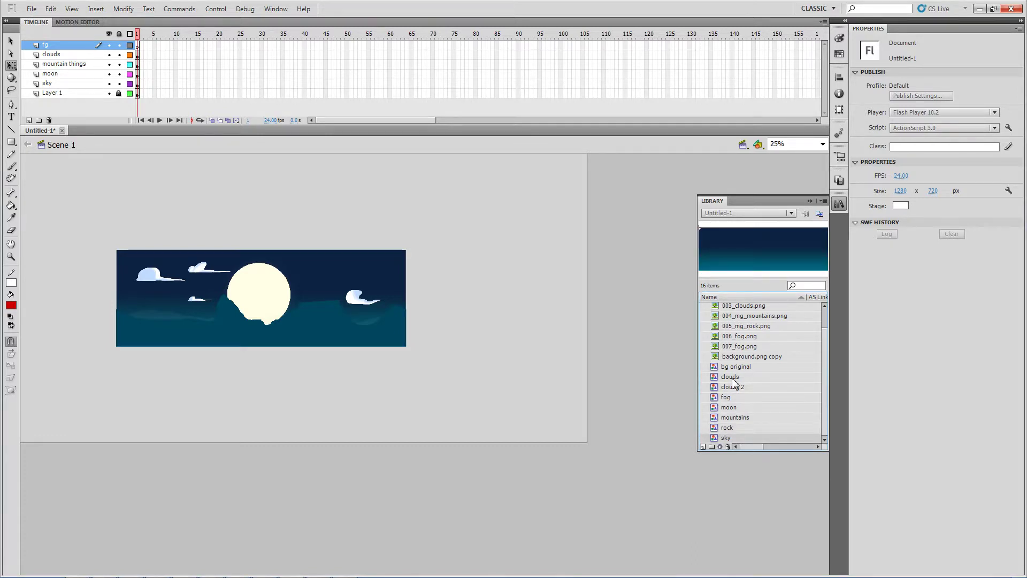
# Switch to the background folder and open the background.psd Krita document in Krita, bringing its canvas into view.
pyautogui.hotkey('alt', 'Tab')
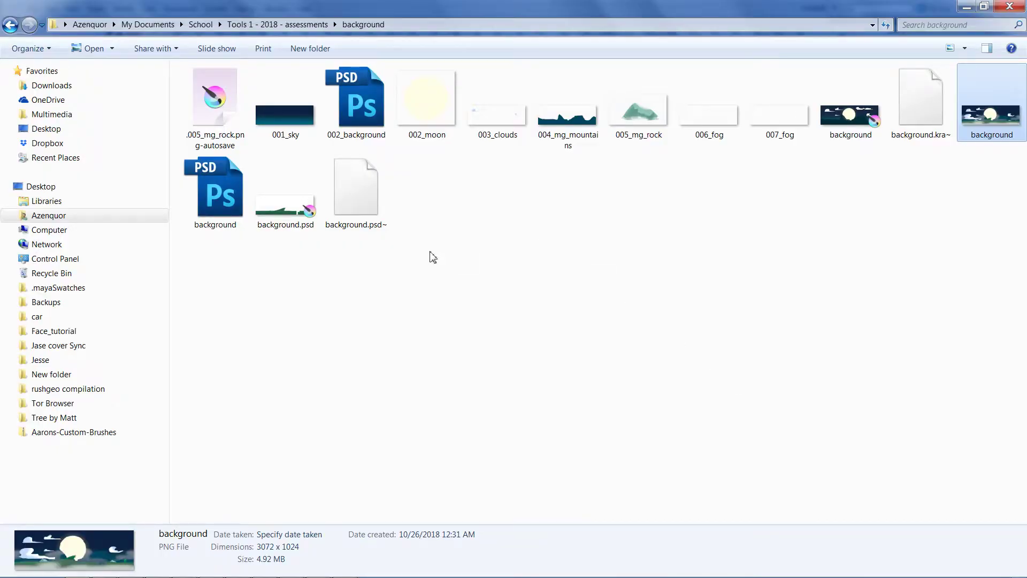
pyautogui.rightClick(293, 213)
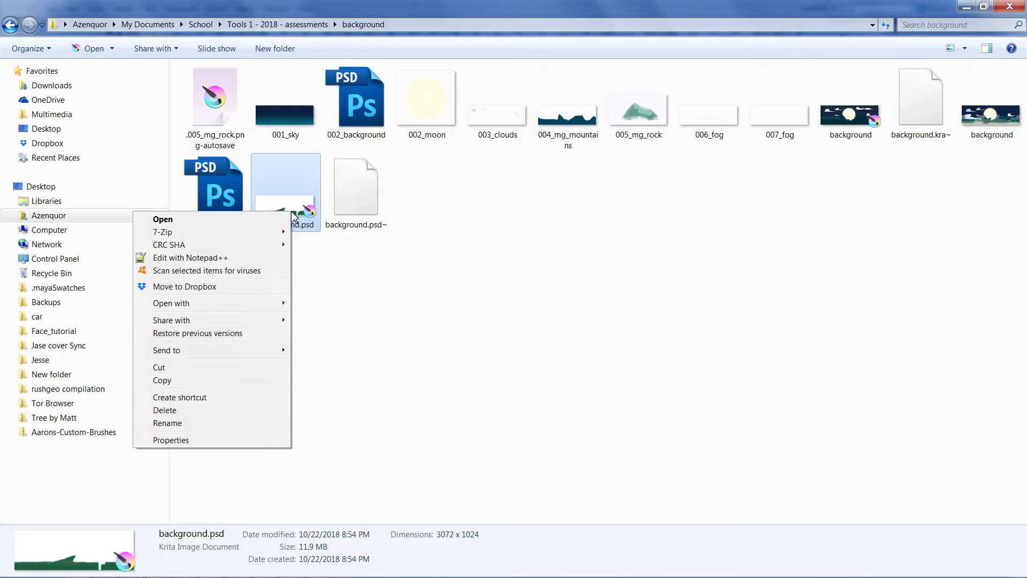
pyautogui.click(355, 275)
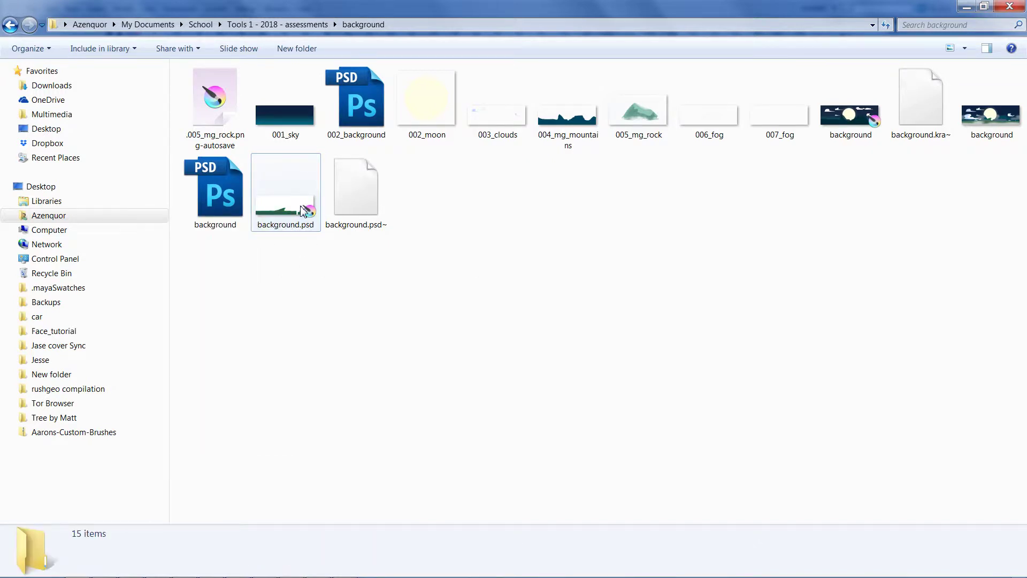
pyautogui.rightClick(302, 207)
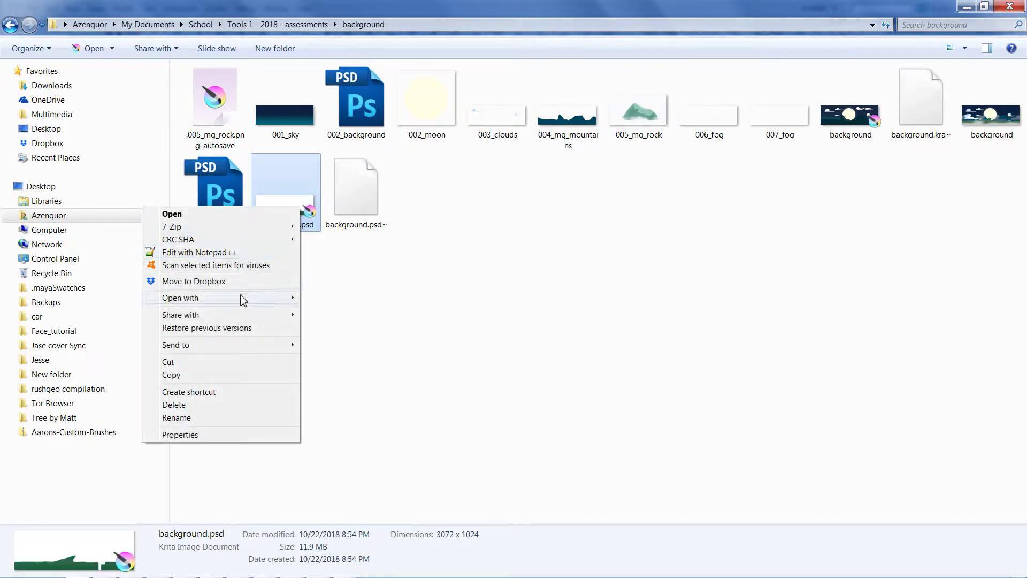
pyautogui.moveTo(241, 297)
pyautogui.click(73, 327)
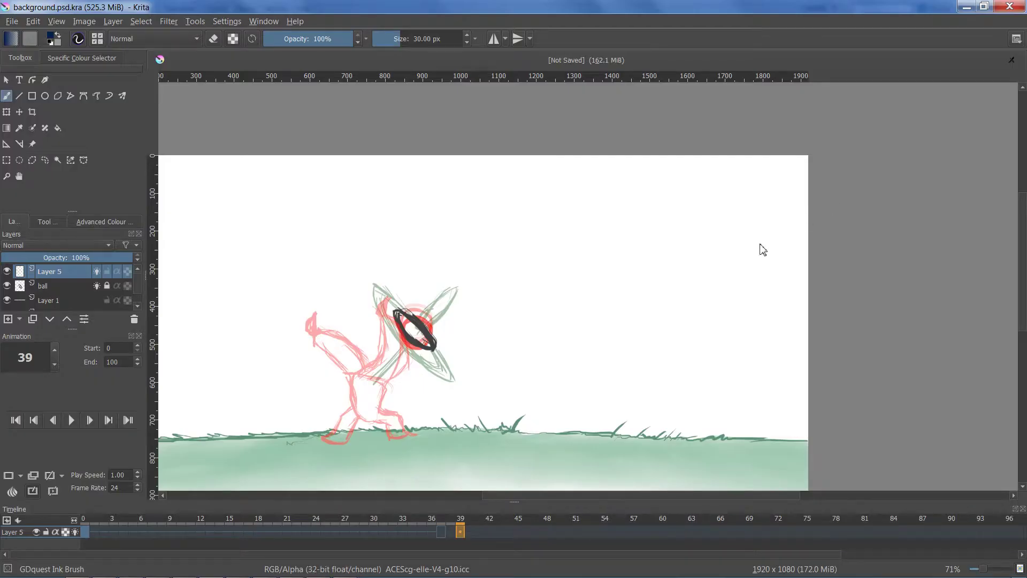
pyautogui.hotkey('ctrl', 'Tab')
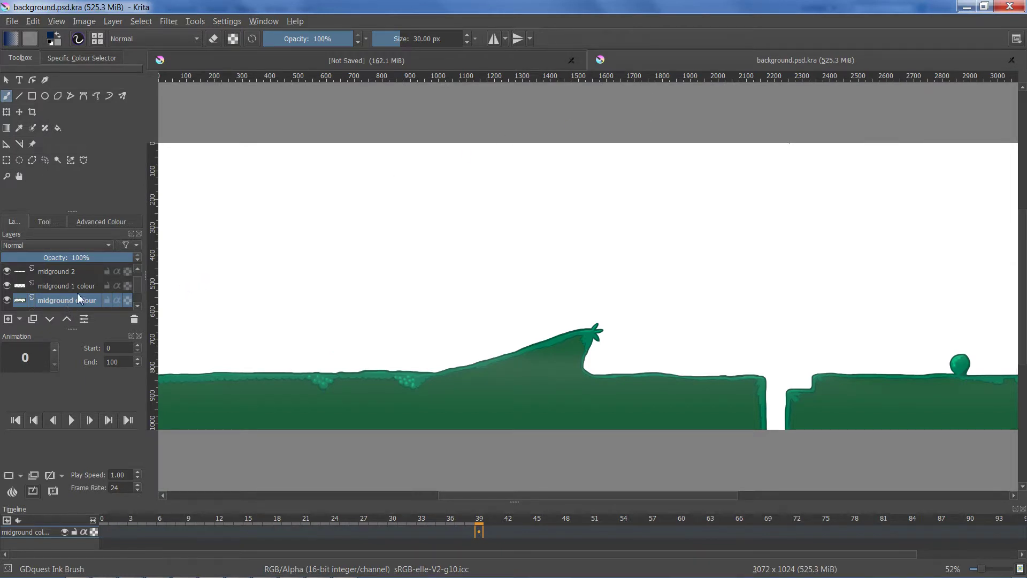
# Examine the layer stack of the ground artwork, toggling the midground colour layer's visibility to check what it contains.
pyautogui.scroll(-3, 78, 298)
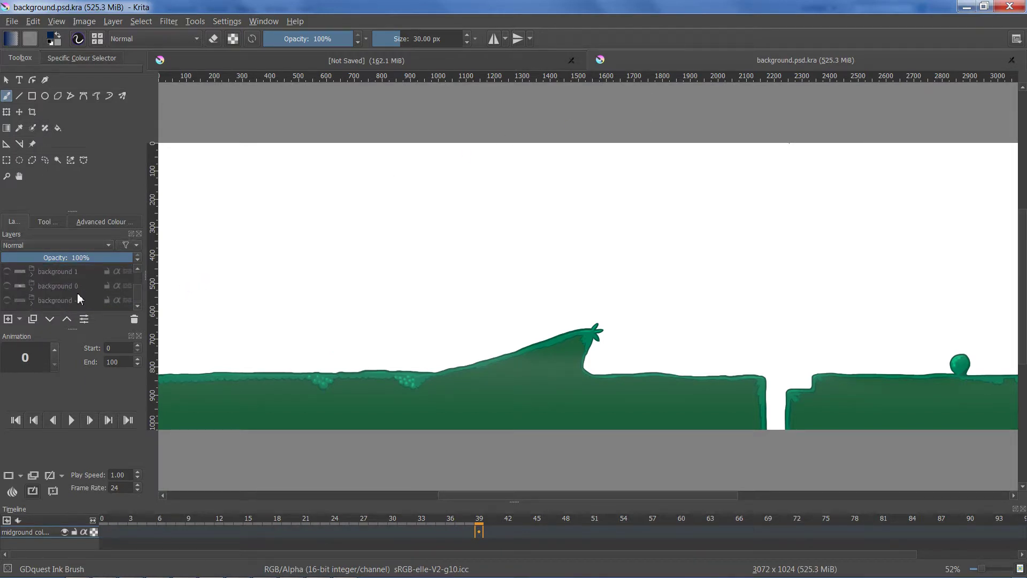
pyautogui.scroll(5, 24, 298)
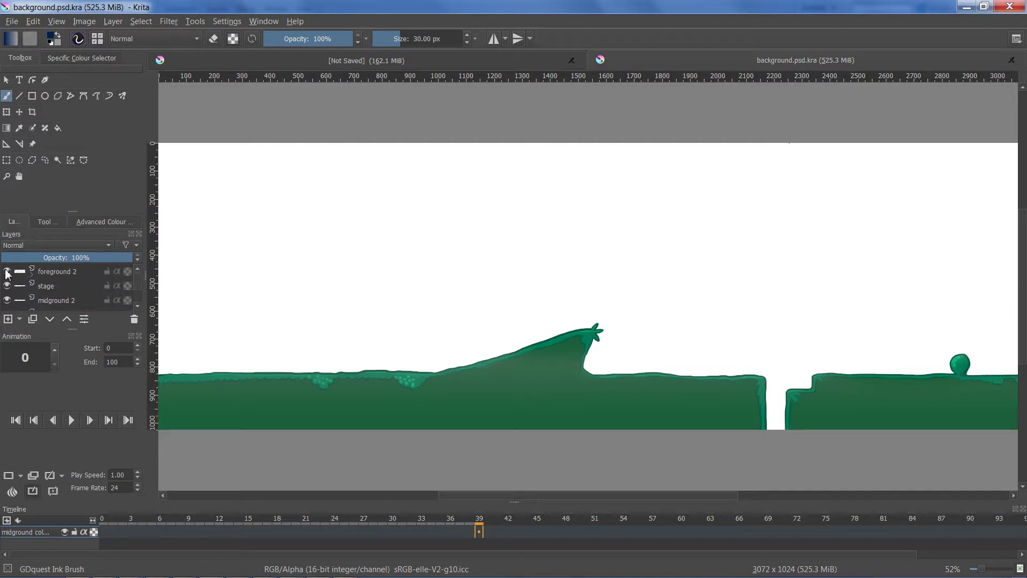
pyautogui.scroll(-5, 139, 300)
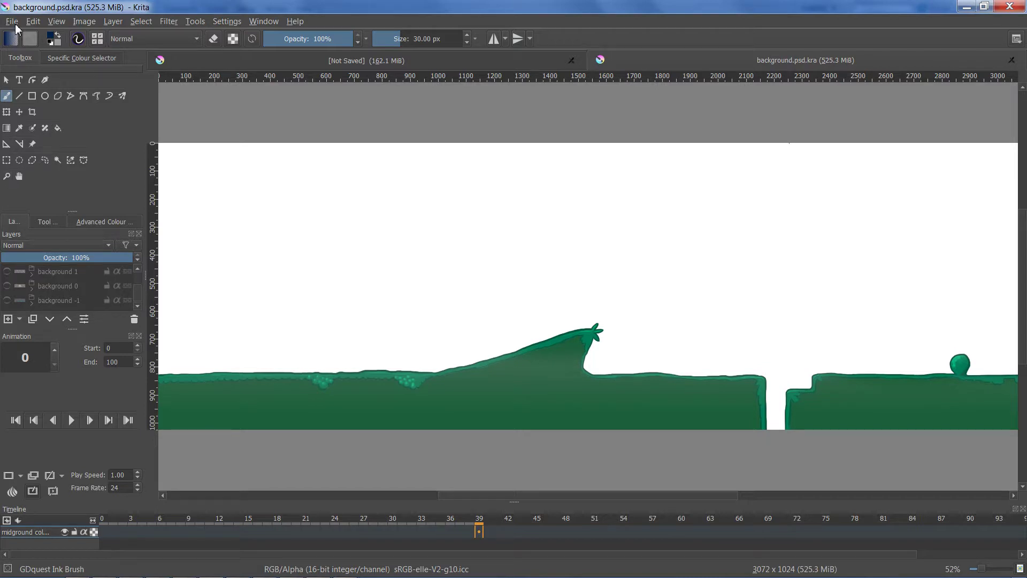
pyautogui.scroll(-2, 180, 356)
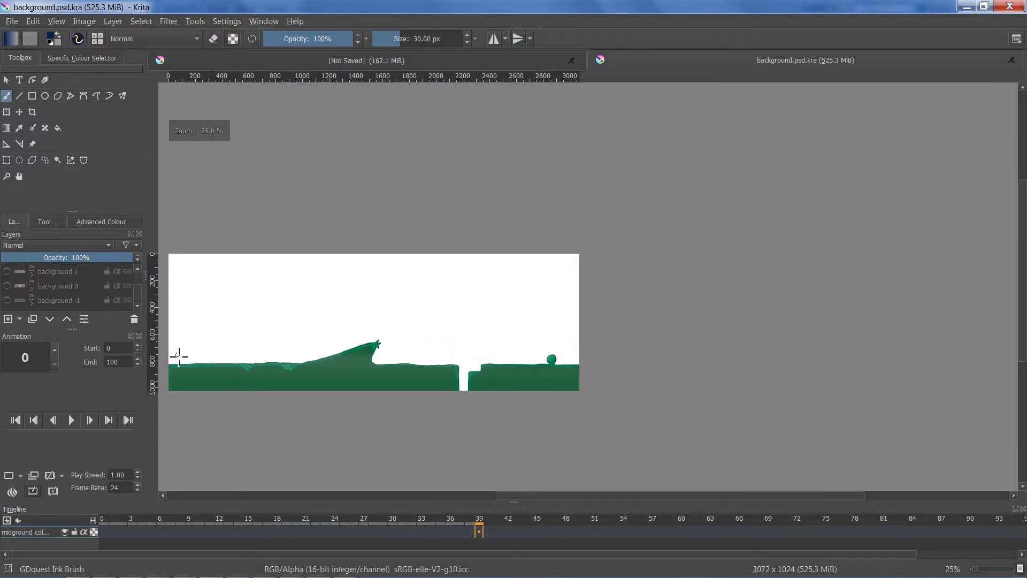
pyautogui.scroll(3, 142, 306)
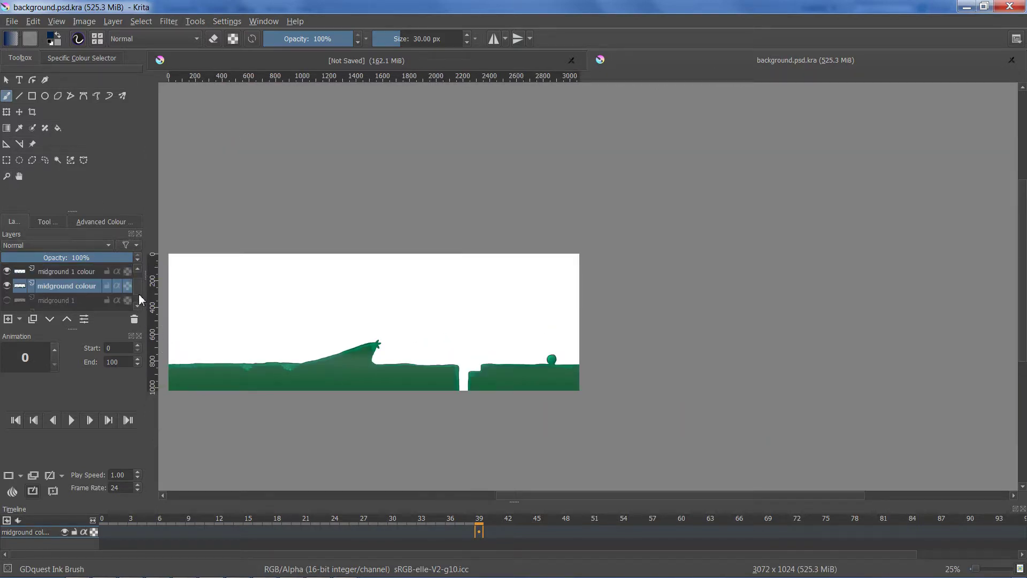
pyautogui.click(7, 286)
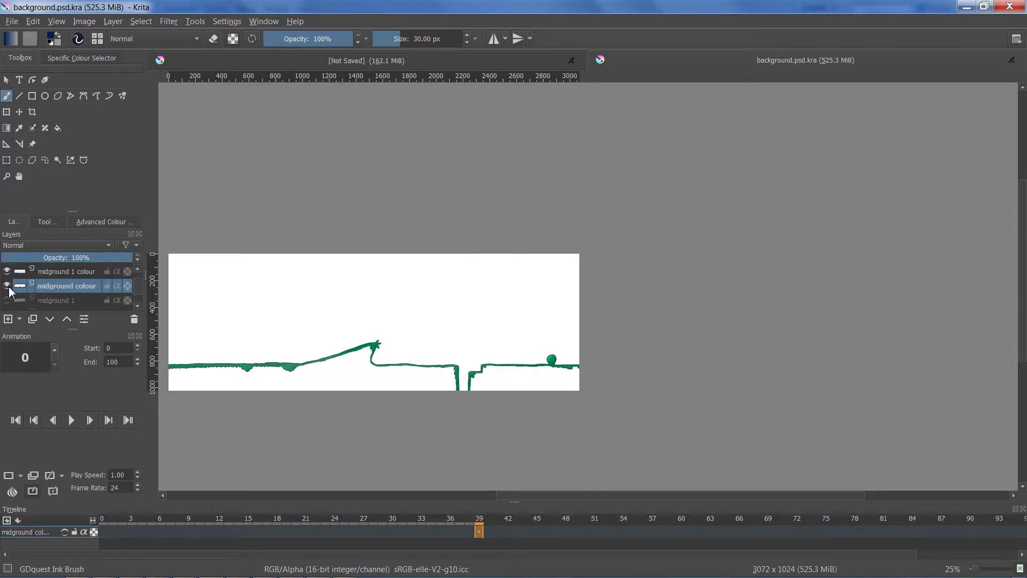
pyautogui.click(7, 286)
pyautogui.scroll(1, 30, 297)
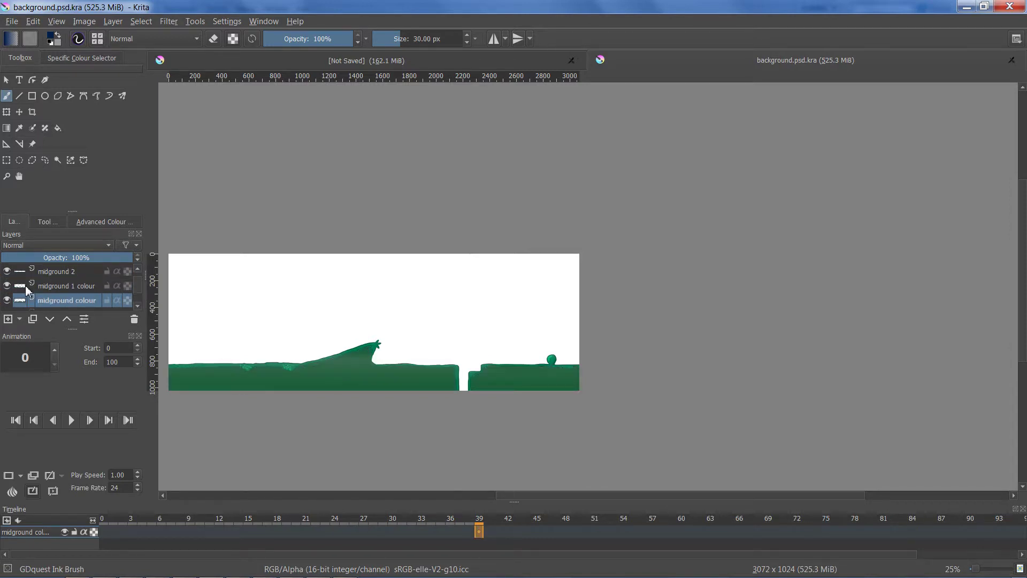
# Save the ground artwork as a PNG image named 008_stage in the background folder, storing the alpha channel.
pyautogui.click(9, 21)
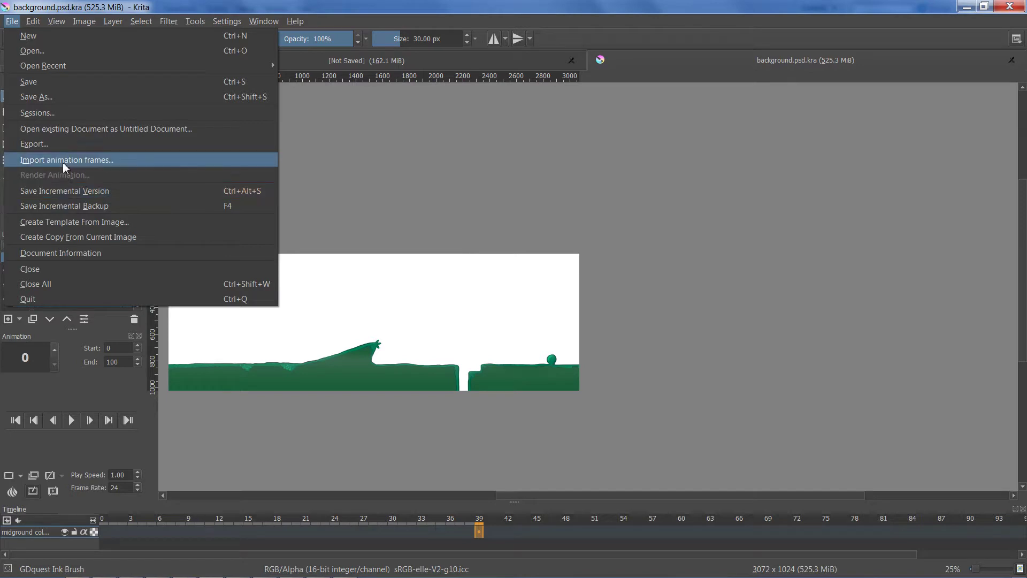
pyautogui.click(65, 98)
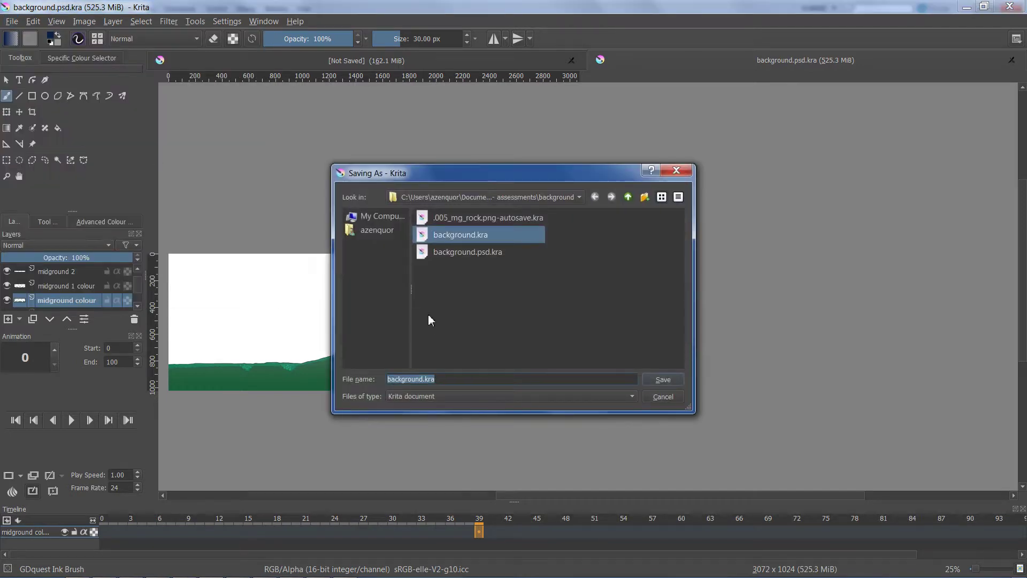
pyautogui.click(439, 396)
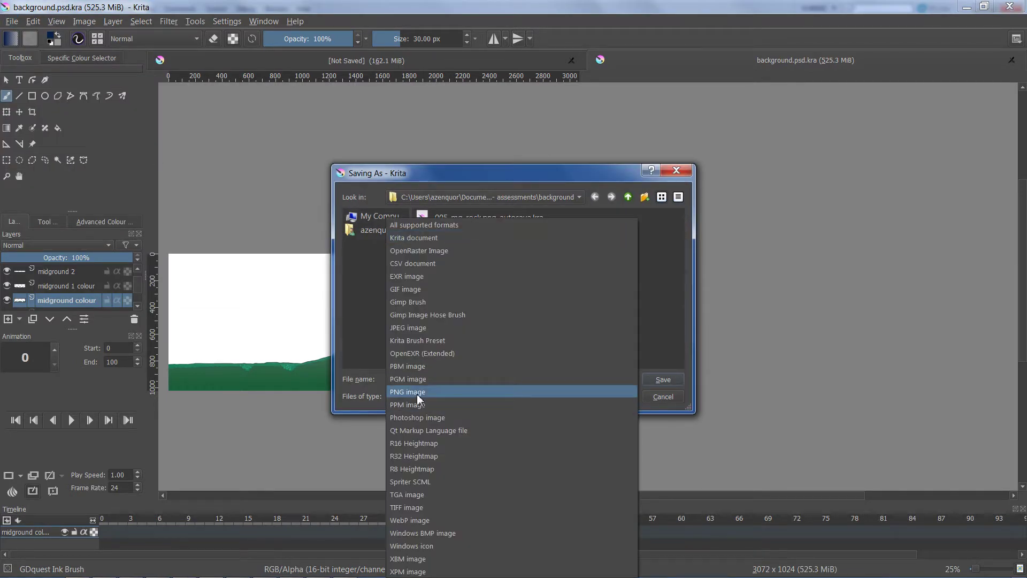
pyautogui.click(441, 393)
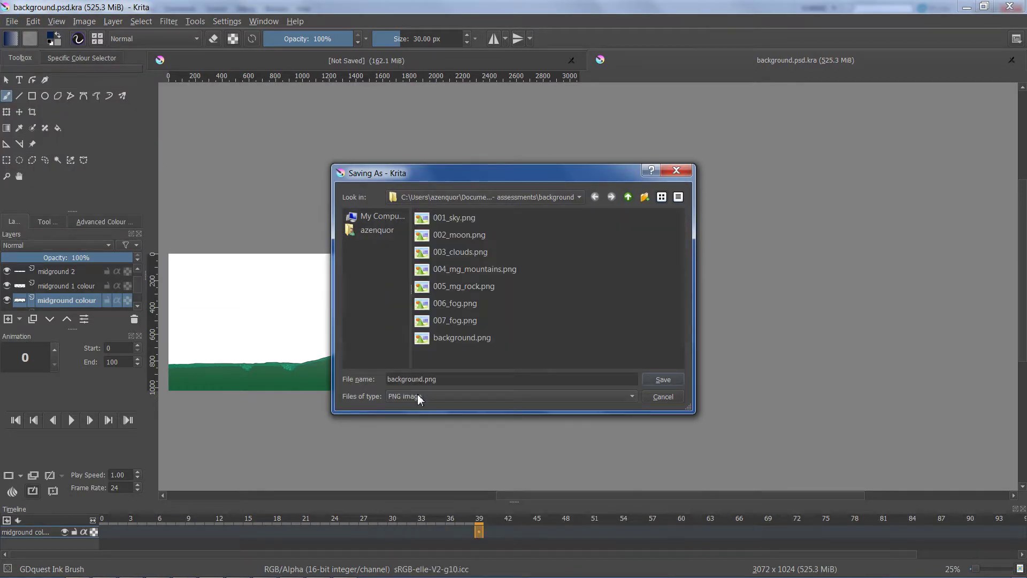
pyautogui.click(487, 383)
pyautogui.hotkey('ctrl', 'a')
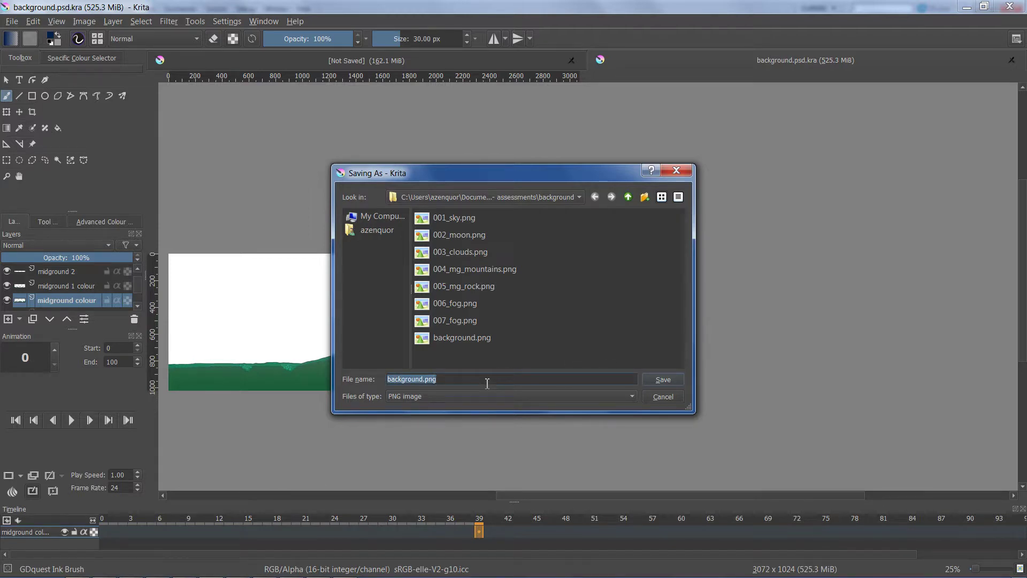
pyautogui.write('008')
pyautogui.write('_shore')
pyautogui.press('Return')
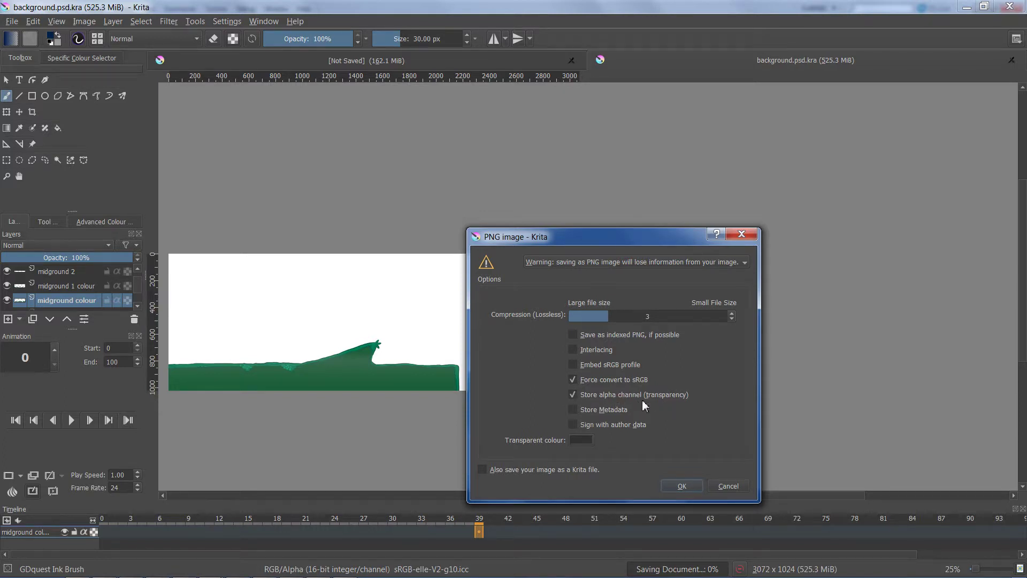
pyautogui.click(683, 486)
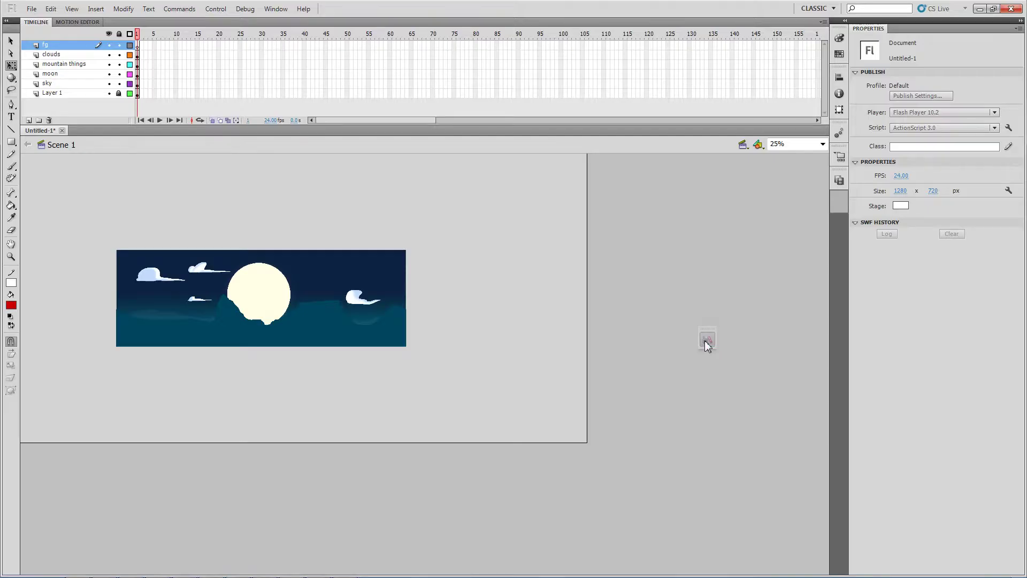
pyautogui.moveTo(705, 340); pyautogui.dragTo(777, 266)
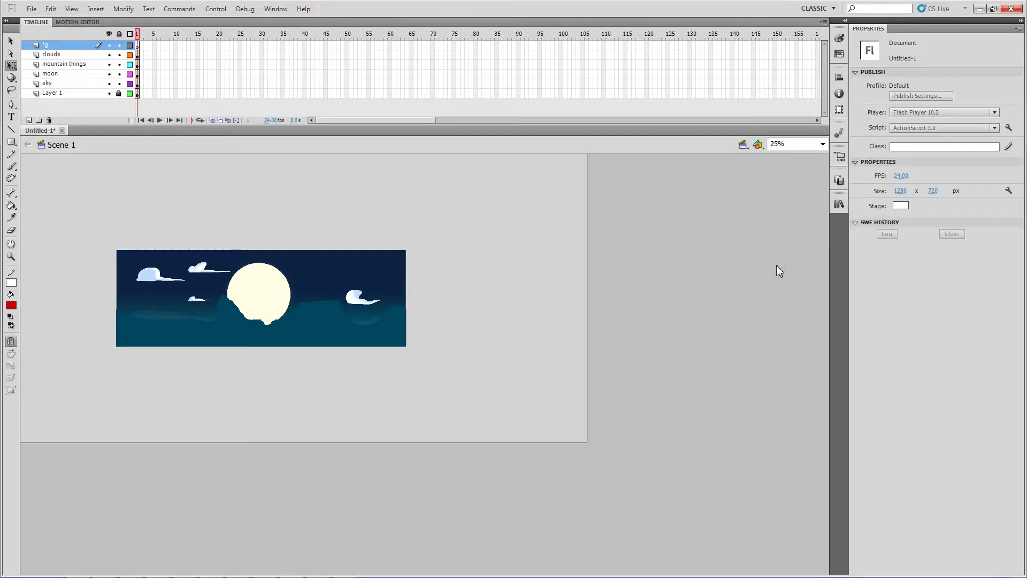
pyautogui.hotkey('alt', 'Tab')
pyautogui.hotkey('alt', 'Tab')
pyautogui.press('Tab')
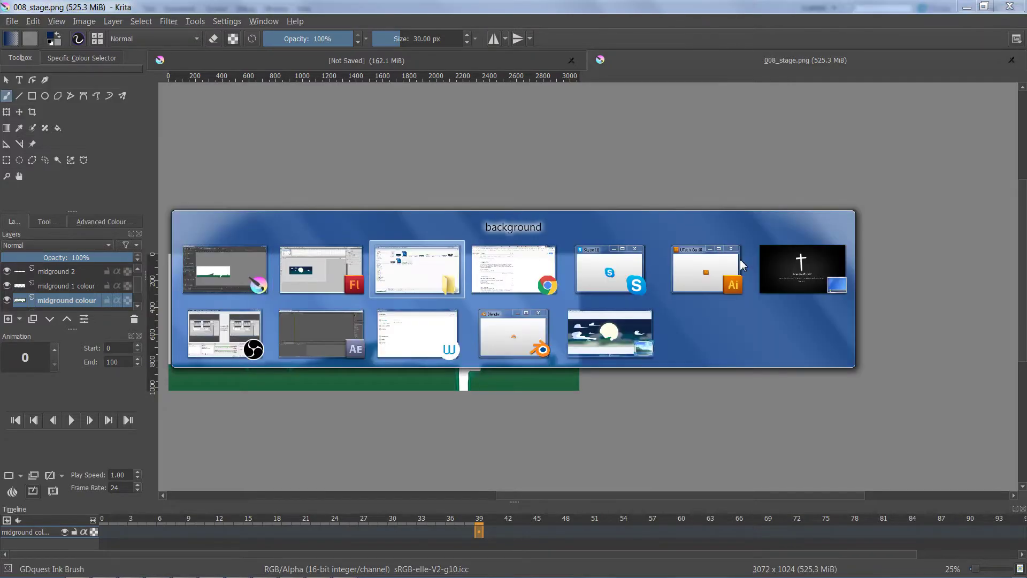
pyautogui.hotkey('alt', 'shift', 'Tab')
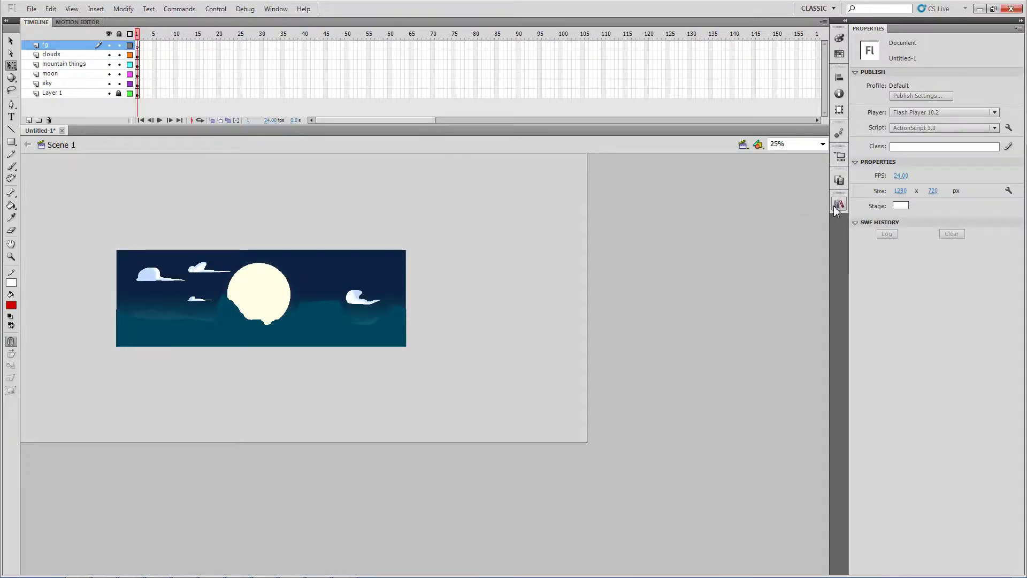
# Start importing to the stage and check the previews of 008_stage, background.psd and 005_mg_rock in the background folder for a white backdrop.
pyautogui.click(32, 9)
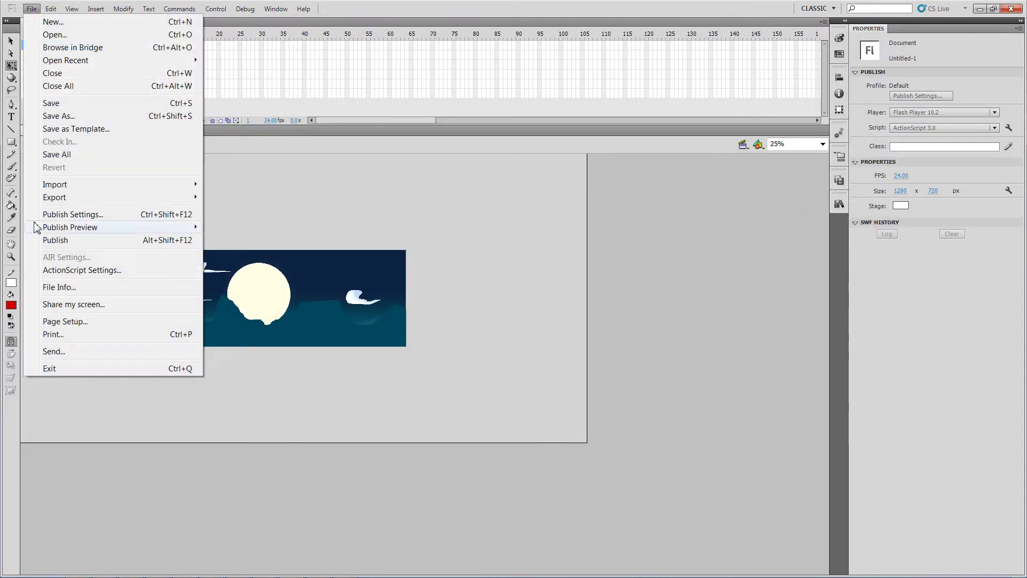
pyautogui.moveTo(66, 190)
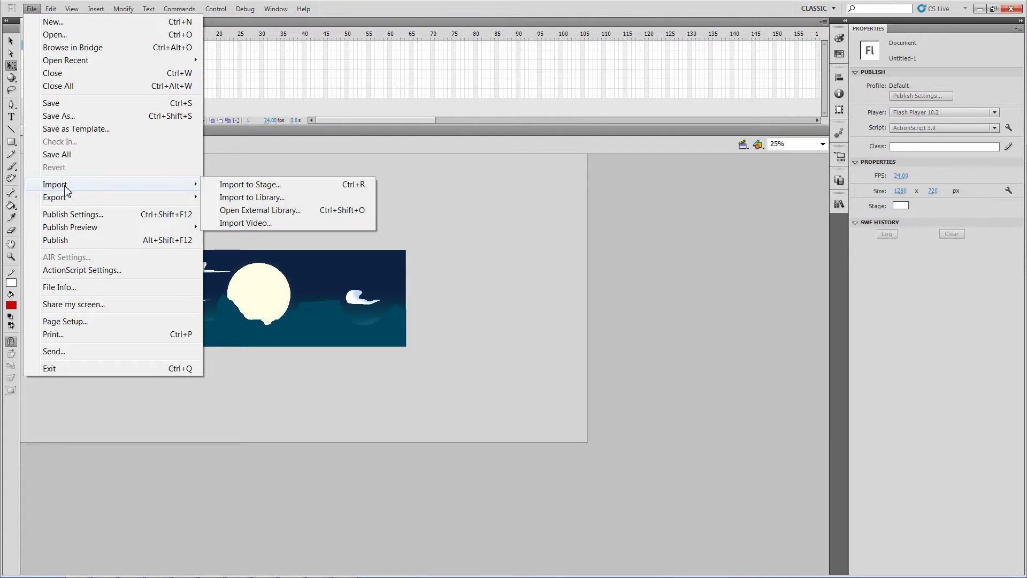
pyautogui.click(270, 188)
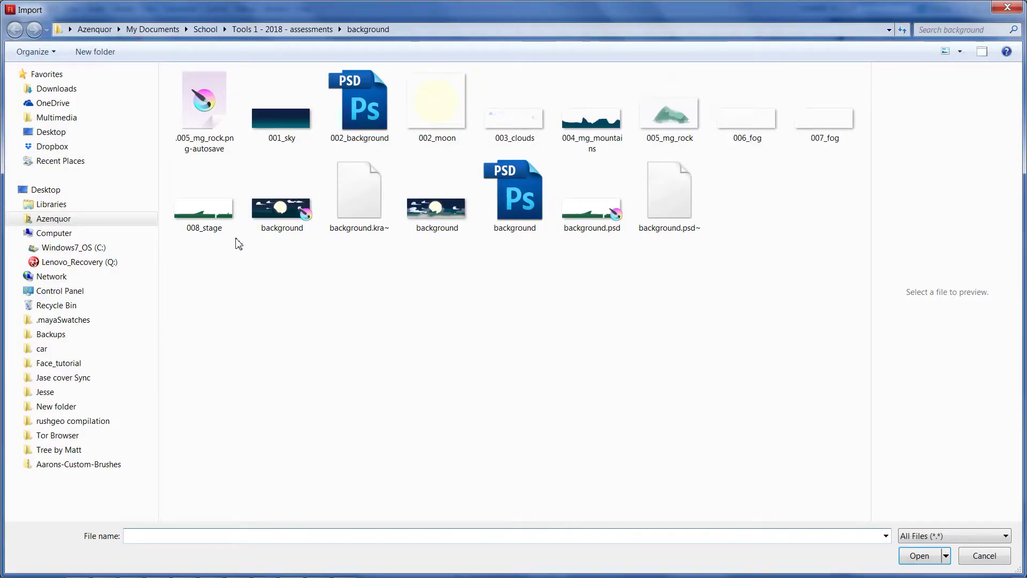
pyautogui.click(208, 236)
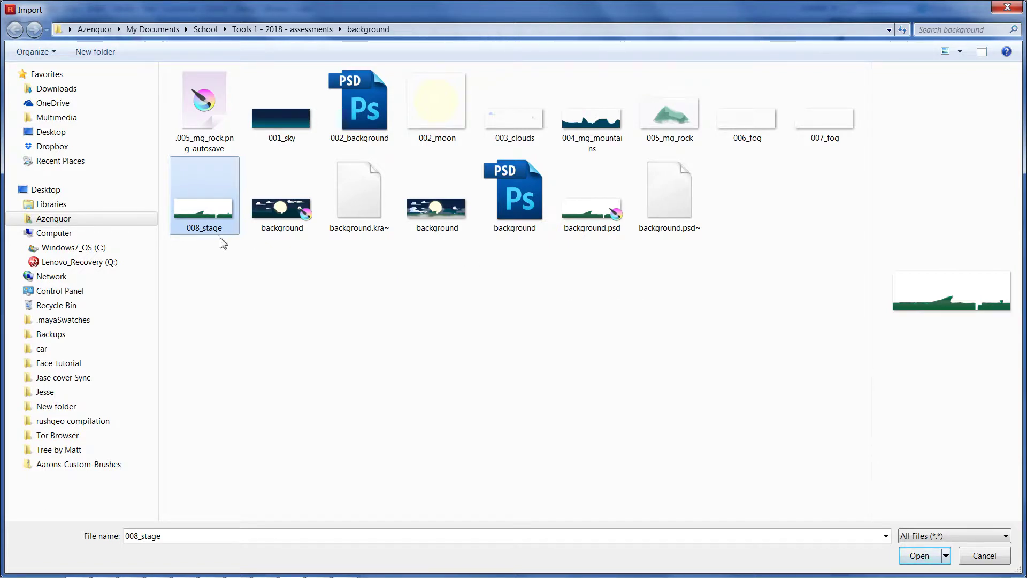
pyautogui.moveTo(209, 225)
pyautogui.mouseDown()
pyautogui.moveTo(276, 166)
pyautogui.moveTo(286, 142)
pyautogui.moveTo(202, 226)
pyautogui.mouseUp()
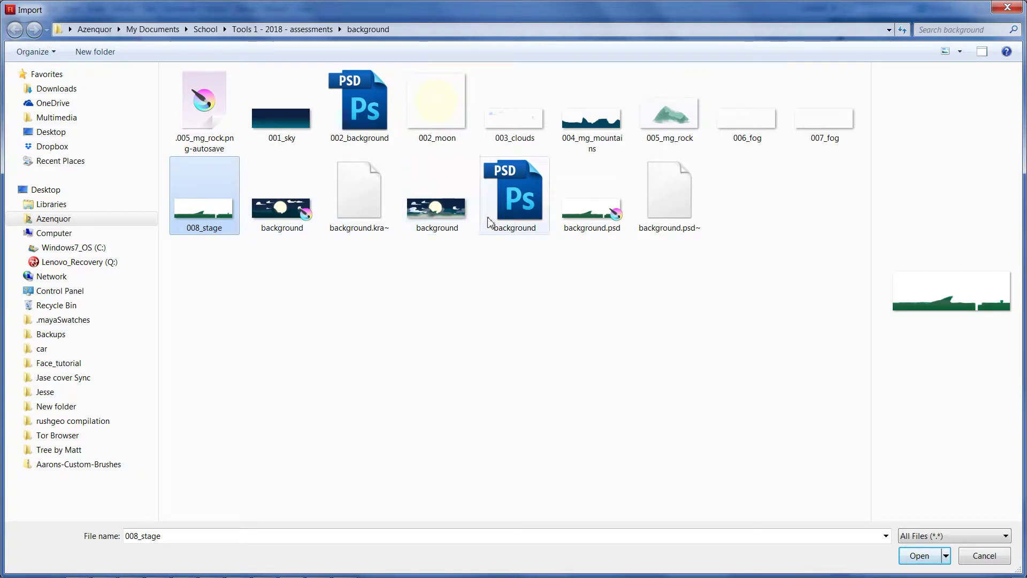
pyautogui.moveTo(580, 217)
pyautogui.mouseDown()
pyautogui.moveTo(584, 128)
pyautogui.moveTo(581, 220)
pyautogui.mouseUp()
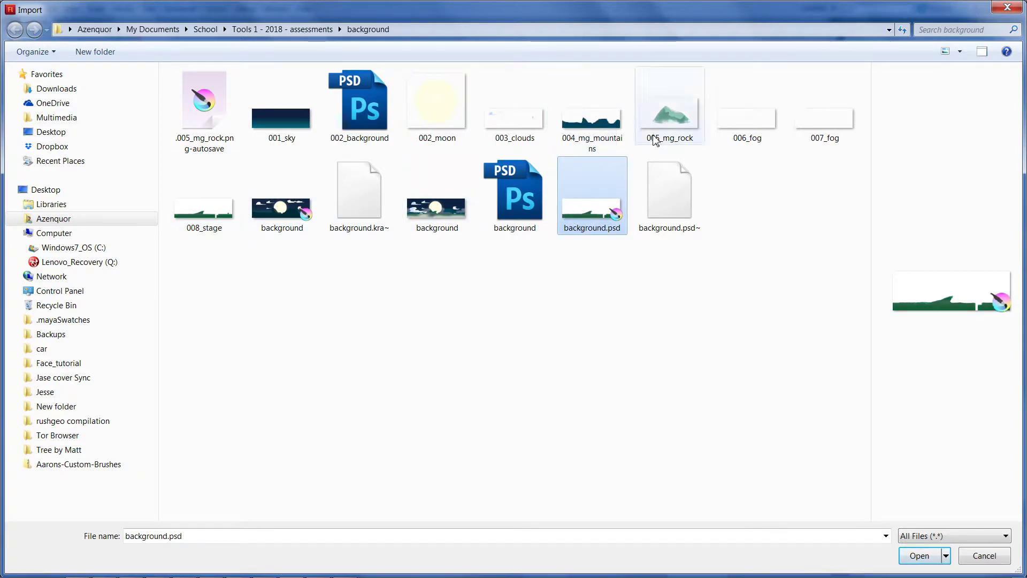
pyautogui.moveTo(658, 133); pyautogui.dragTo(605, 138)
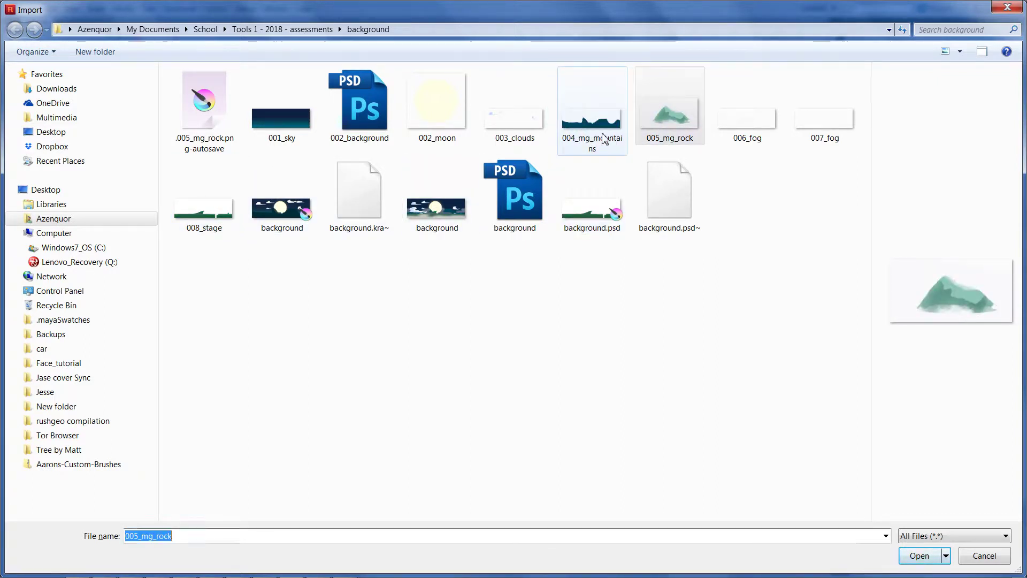
# Switch to Krita and toggle the foreground 2, stage, midground 1 colour and midground colour layers to check what each contains.
pyautogui.press('Escape')
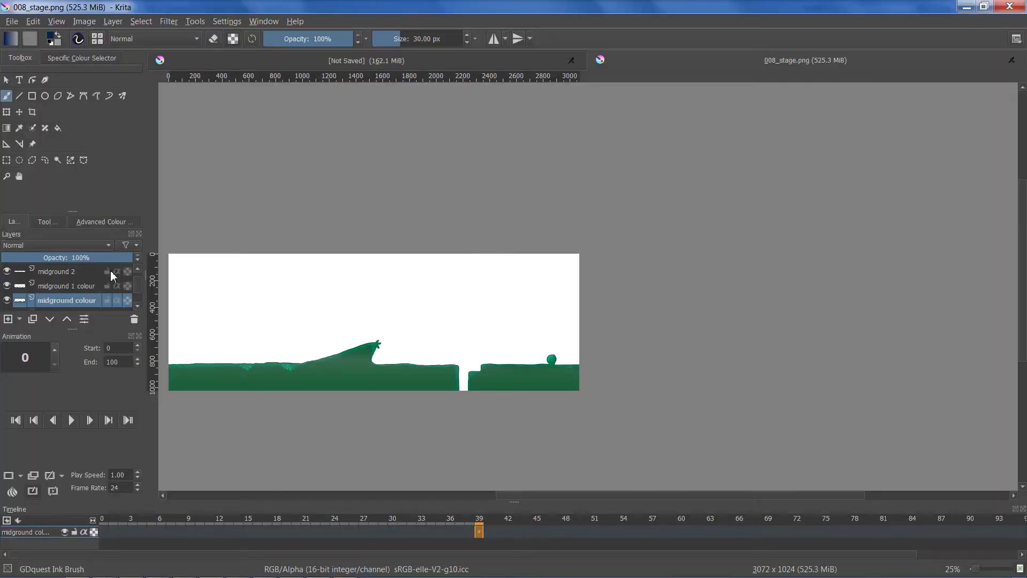
pyautogui.click(7, 300)
pyautogui.click(8, 300)
pyautogui.scroll(-3, 135, 304)
pyautogui.scroll(4, 137, 310)
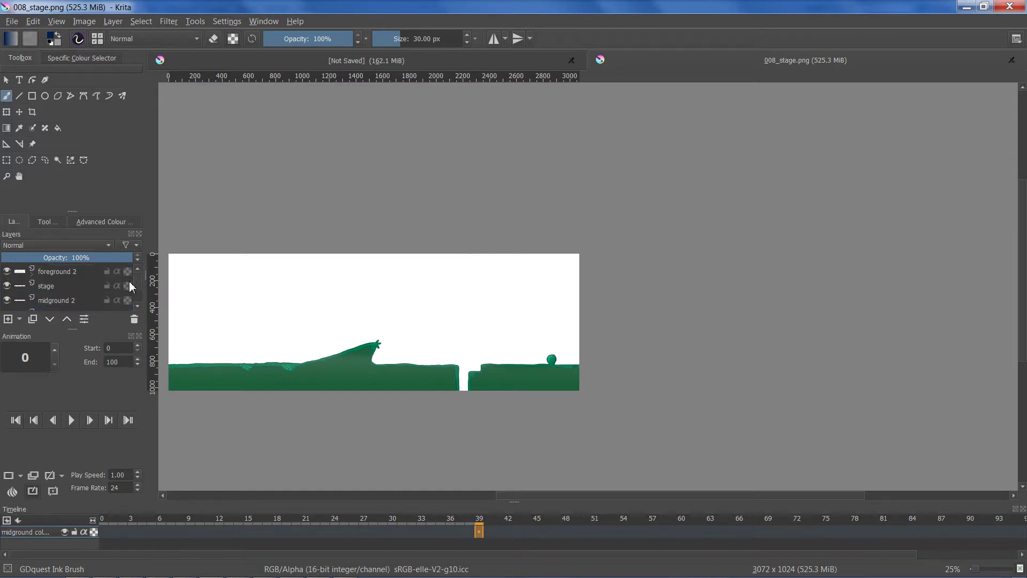
pyautogui.click(7, 271)
pyautogui.click(8, 272)
pyautogui.click(7, 287)
pyautogui.click(8, 286)
pyautogui.scroll(-3, 138, 287)
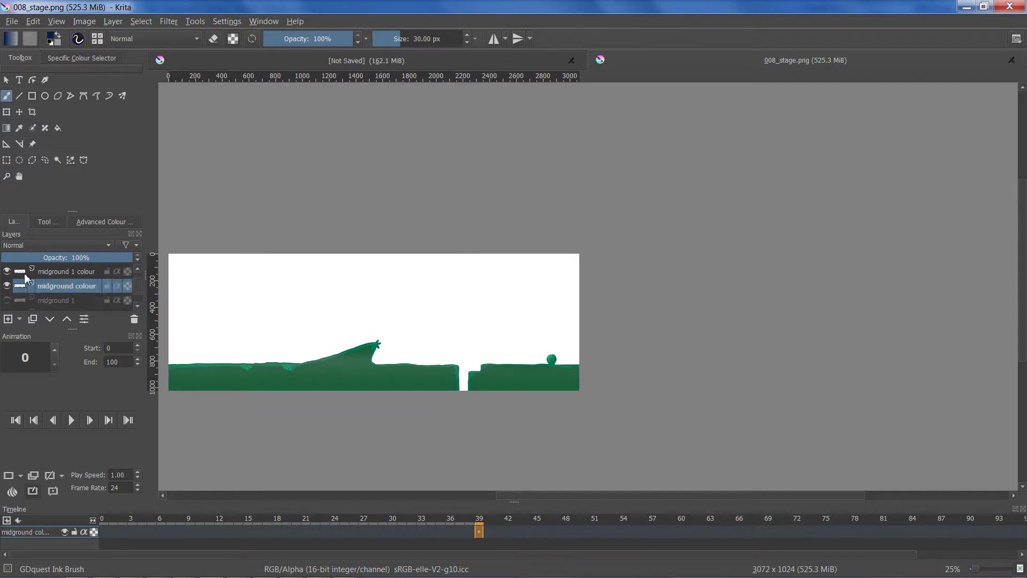
pyautogui.click(7, 271)
pyautogui.click(7, 272)
pyautogui.click(7, 286)
pyautogui.click(7, 286)
pyautogui.scroll(-3, 138, 297)
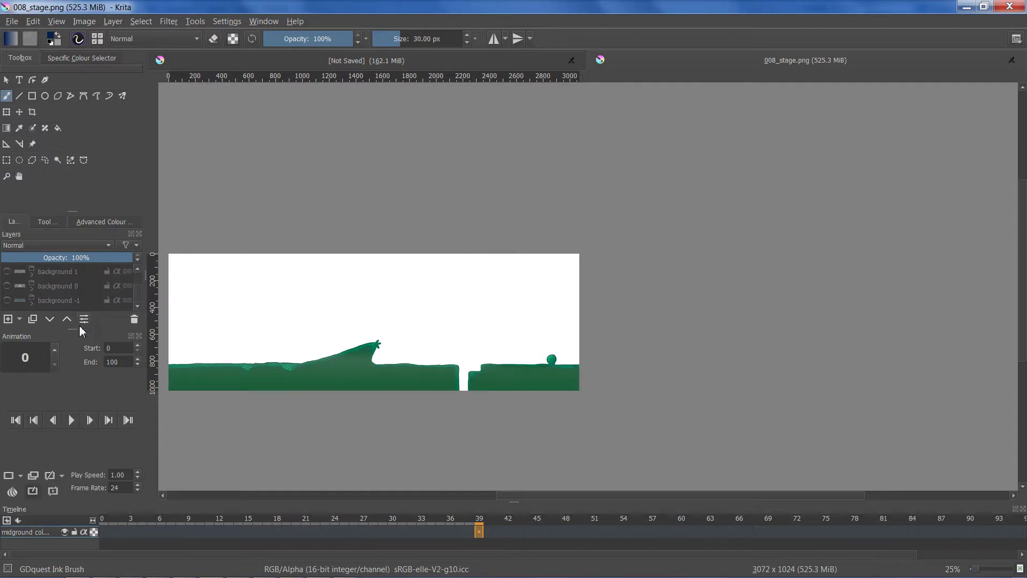
# Enlarge the layer list, then hide midground colour and midground 1 colour together to inspect the remaining artwork and show both again.
pyautogui.moveTo(73, 329); pyautogui.dragTo(68, 411)
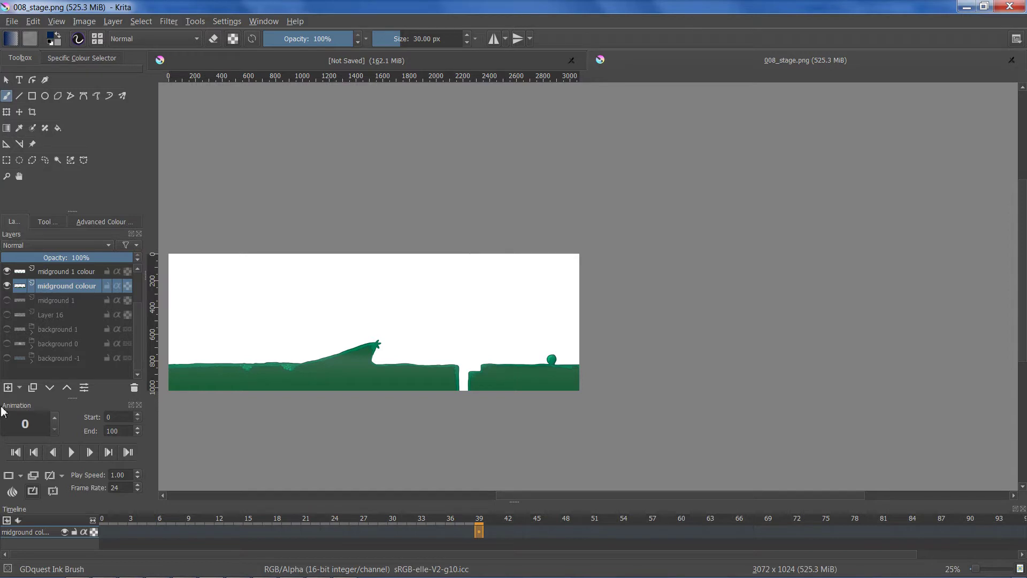
pyautogui.click(6, 286)
pyautogui.click(6, 271)
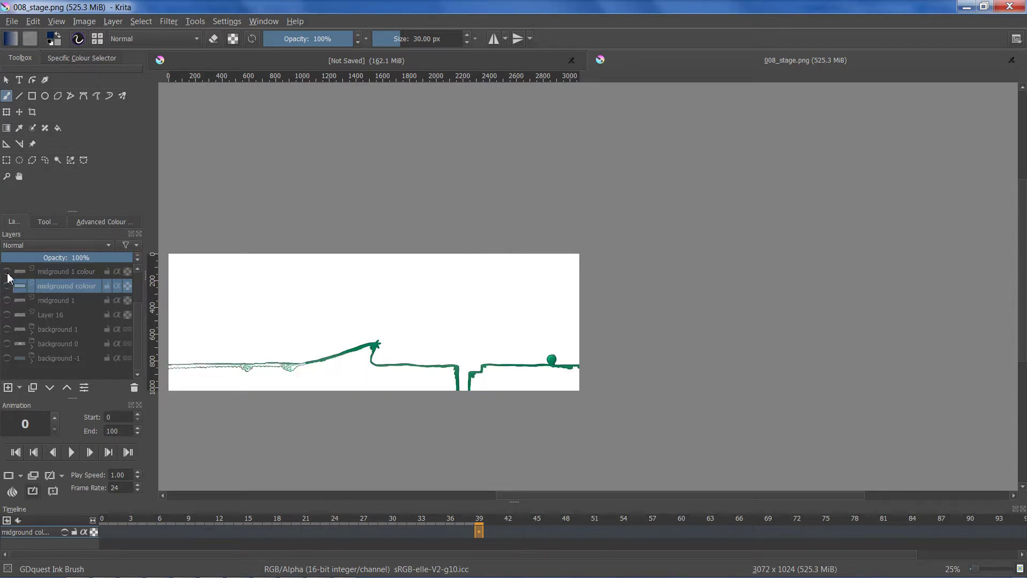
pyautogui.click(7, 272)
pyautogui.click(6, 286)
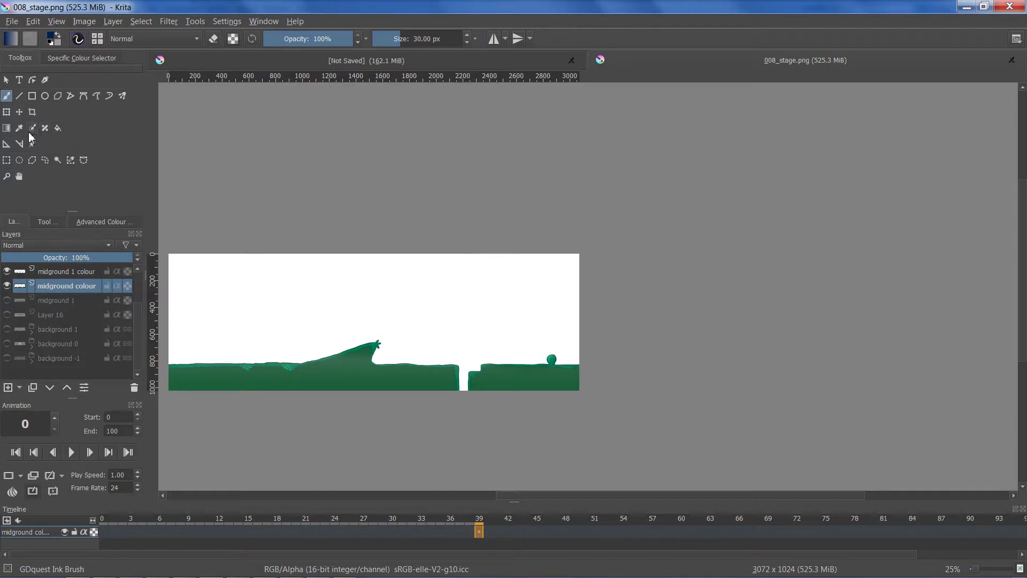
# Select the contiguous white area above the ground on the midground colour layer, delete it and clear the selection.
pyautogui.click(7, 176)
pyautogui.click(57, 160)
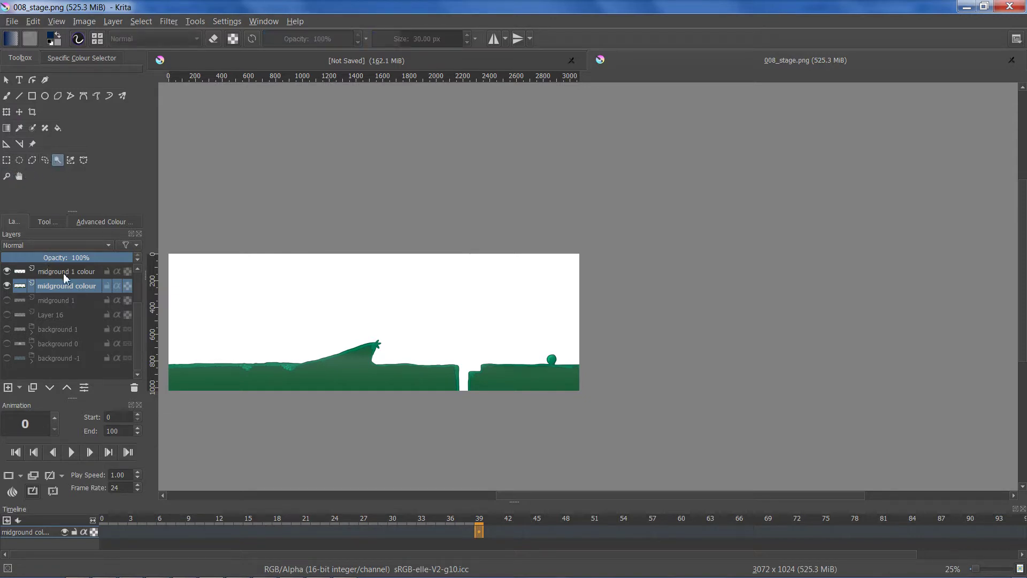
pyautogui.click(198, 296)
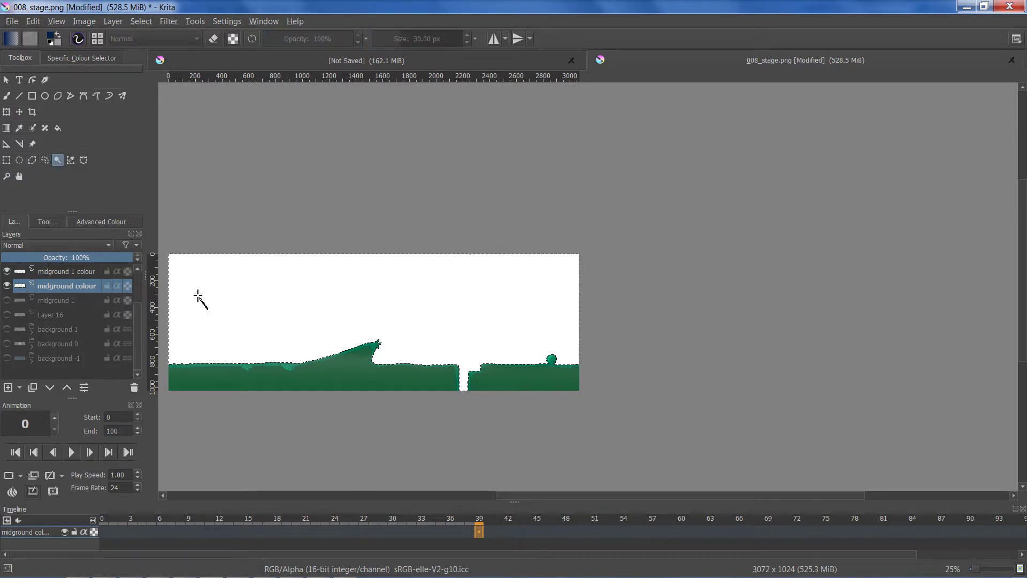
pyautogui.click(269, 204)
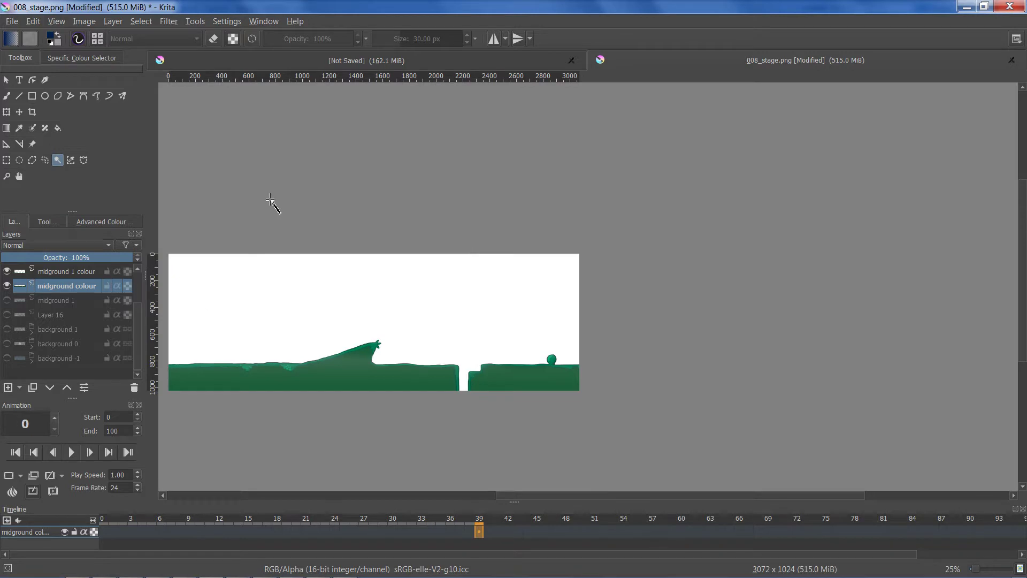
# Make the image background transparent by setting the background colour's alpha channel to 0.
pyautogui.click(82, 22)
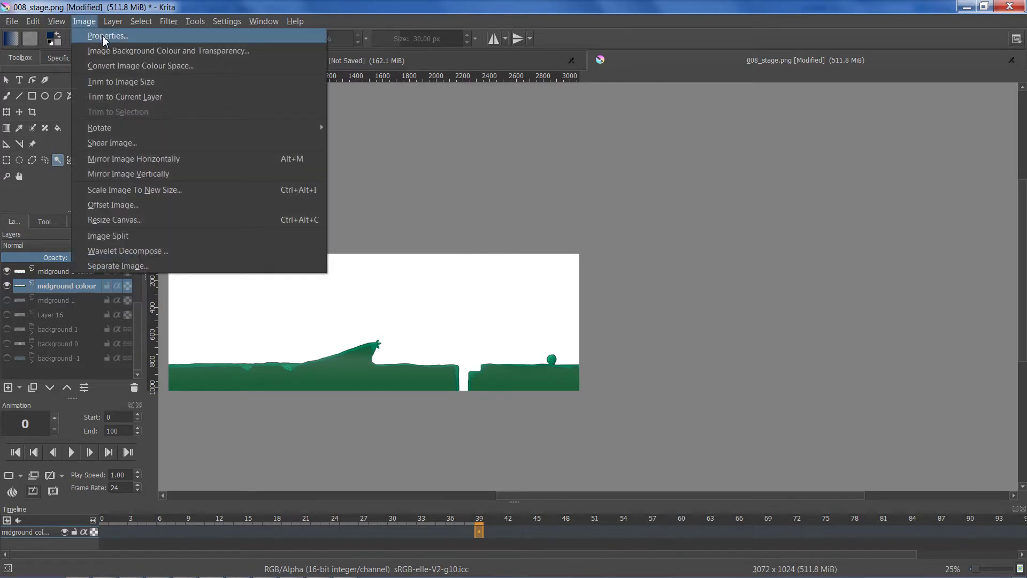
pyautogui.click(107, 50)
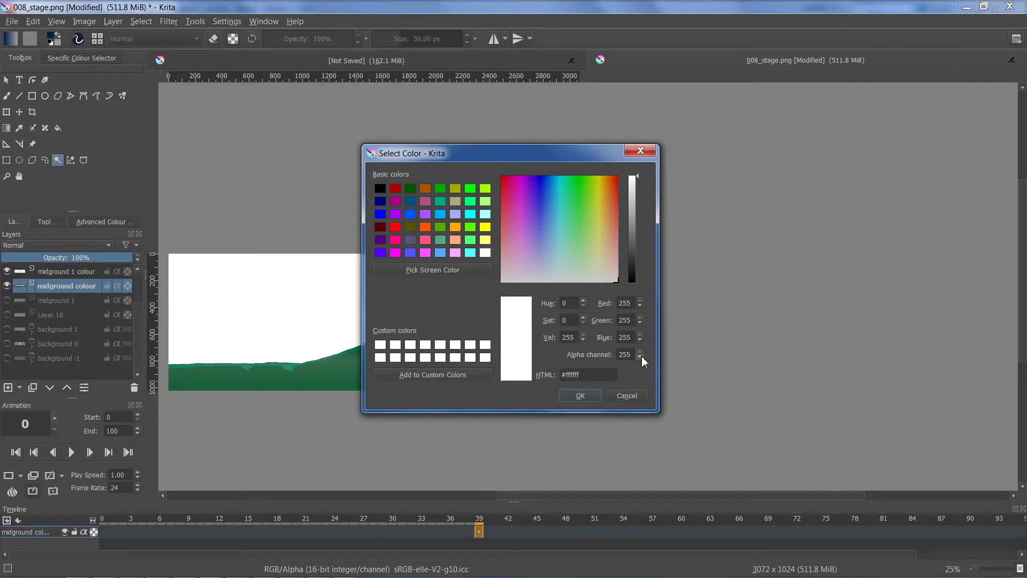
pyautogui.moveTo(634, 357); pyautogui.dragTo(561, 359)
pyautogui.write('0')
pyautogui.press('Return')
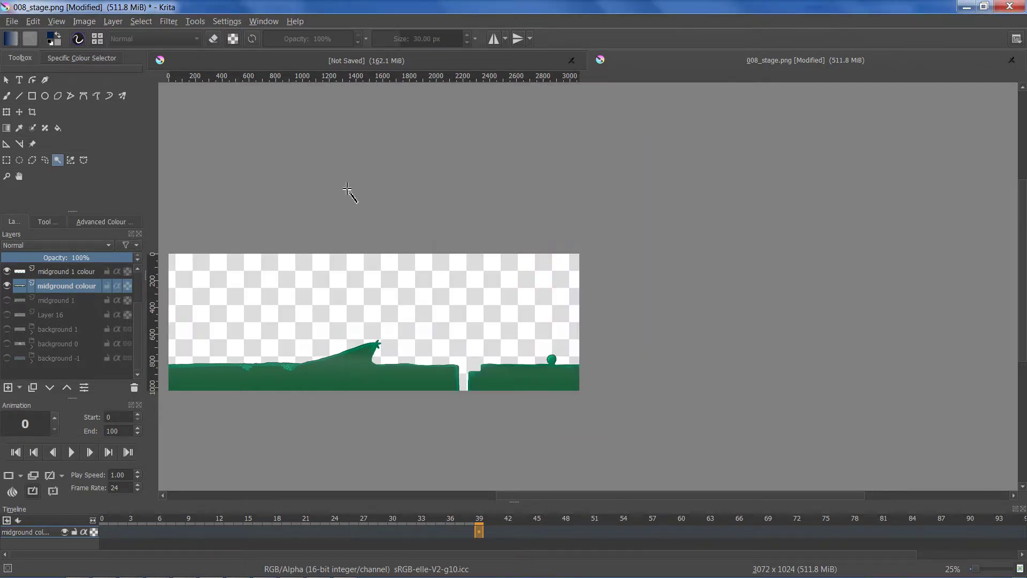
# Save the transparent ground over 008_stage.png as a PNG image, storing the alpha channel.
pyautogui.click(10, 22)
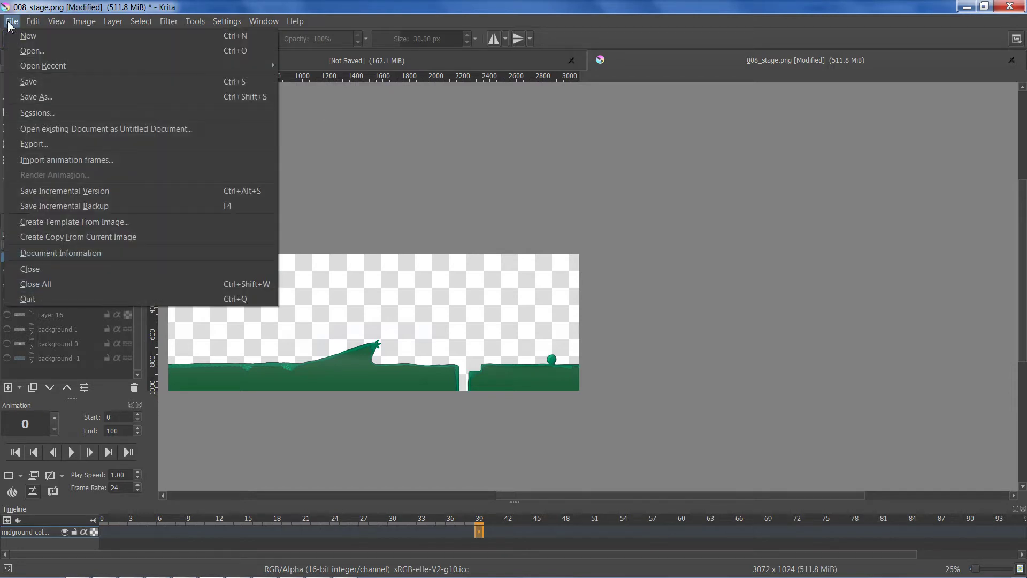
pyautogui.click(67, 97)
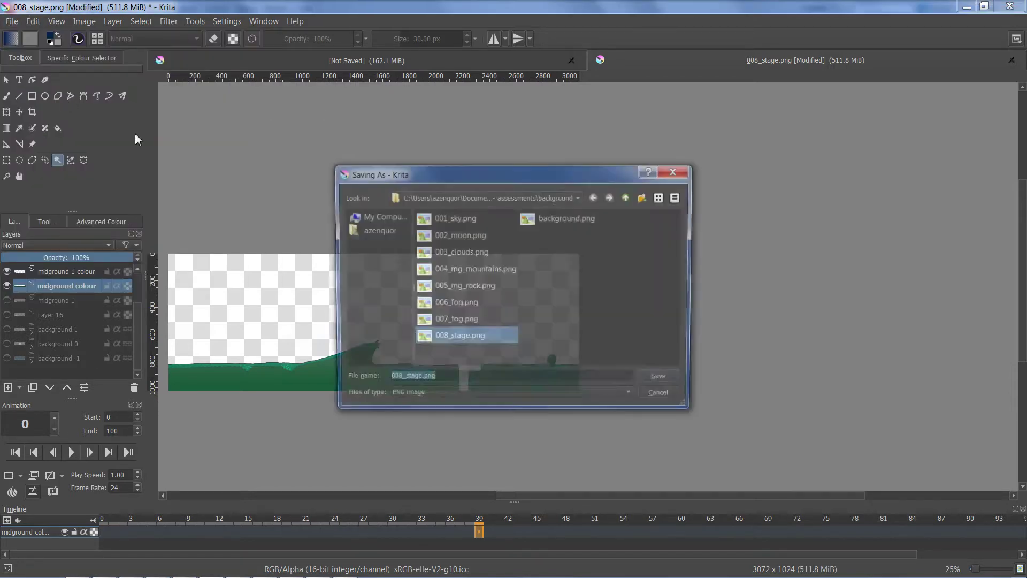
pyautogui.click(663, 378)
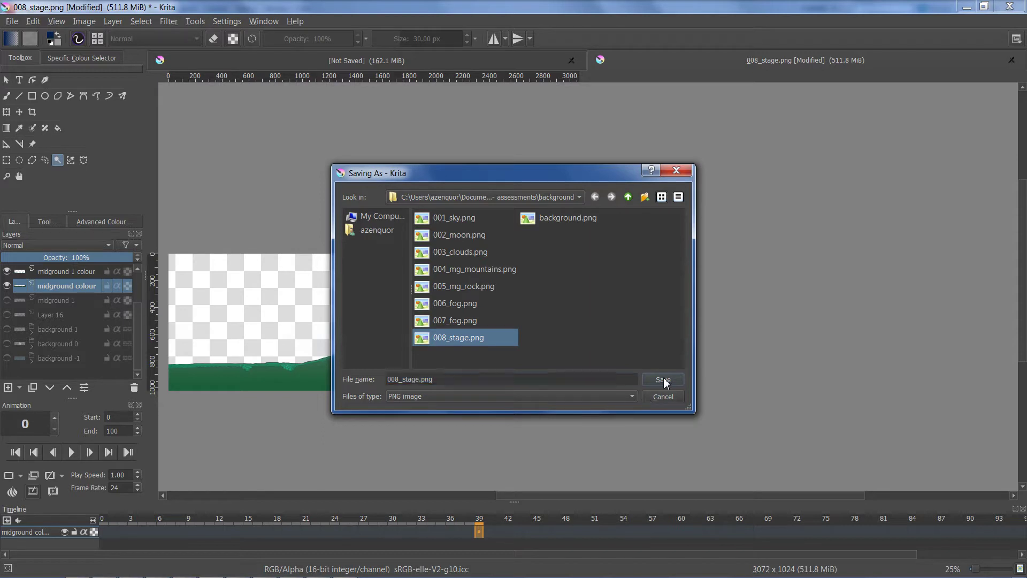
pyautogui.click(514, 312)
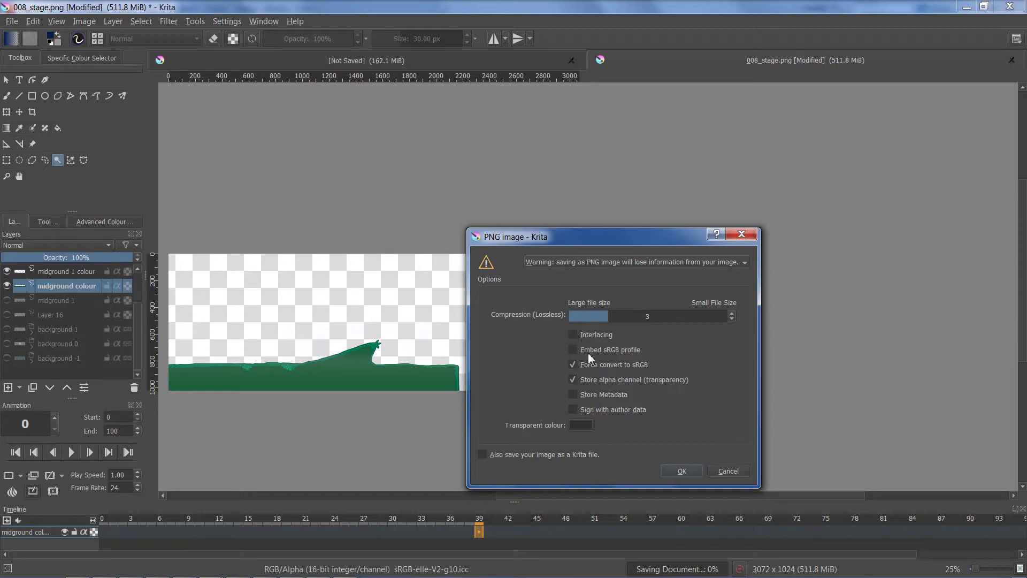
pyautogui.click(690, 470)
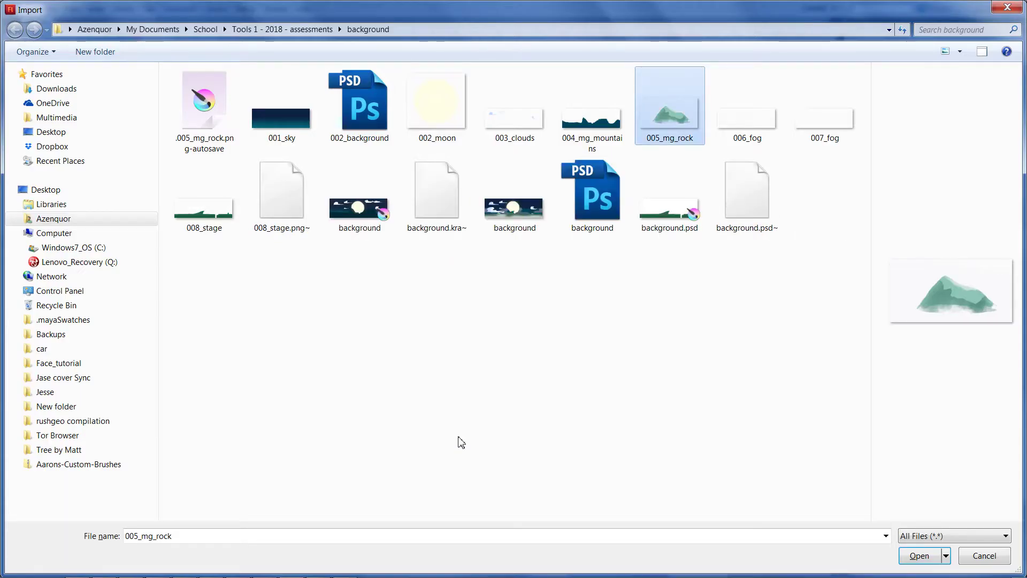
# Import 008_stage onto the fg layer in Flash and move it up until its bottom edge aligns with the background's bottom edge.
pyautogui.click(230, 216)
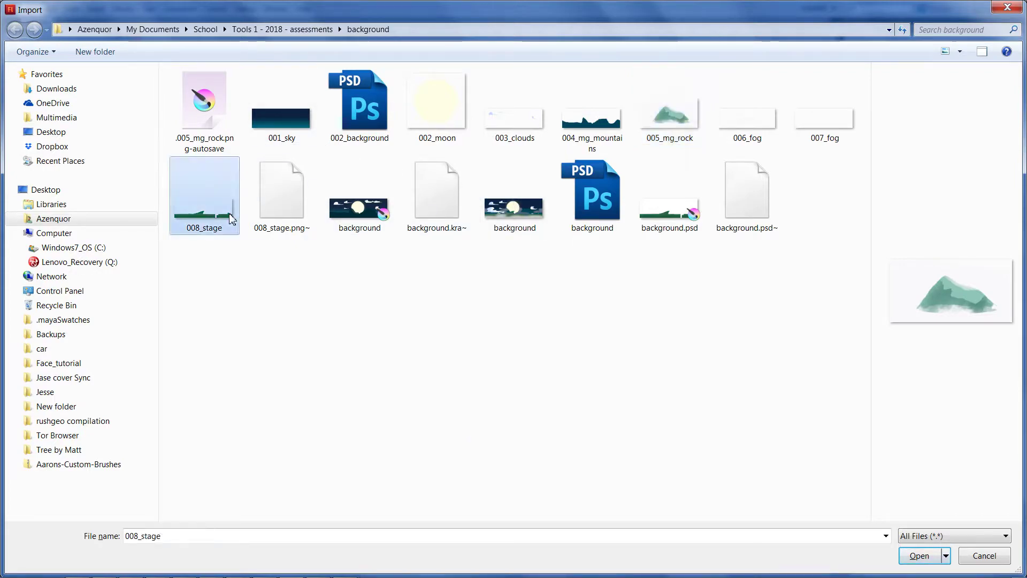
pyautogui.doubleClick(216, 214)
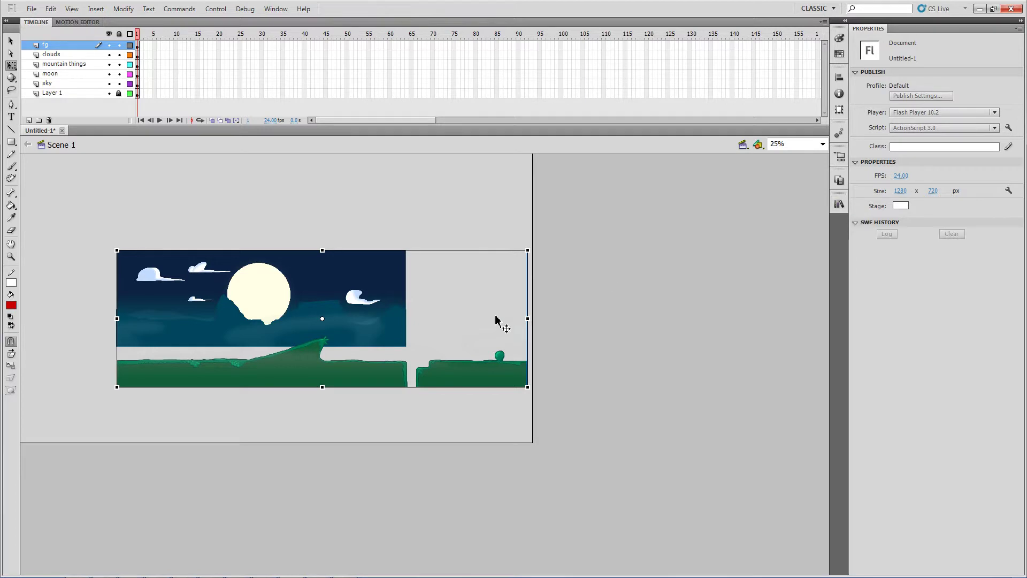
pyautogui.moveTo(377, 377); pyautogui.dragTo(377, 339)
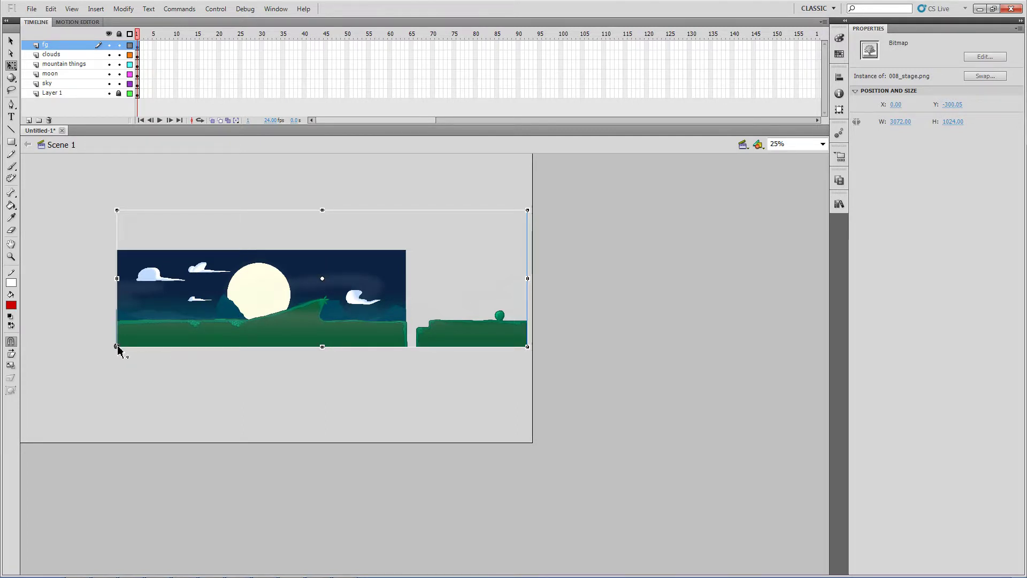
# Scale the ground bitmap down from its bottom-left corner to match the background's width, then deselect it.
pyautogui.click(117, 347)
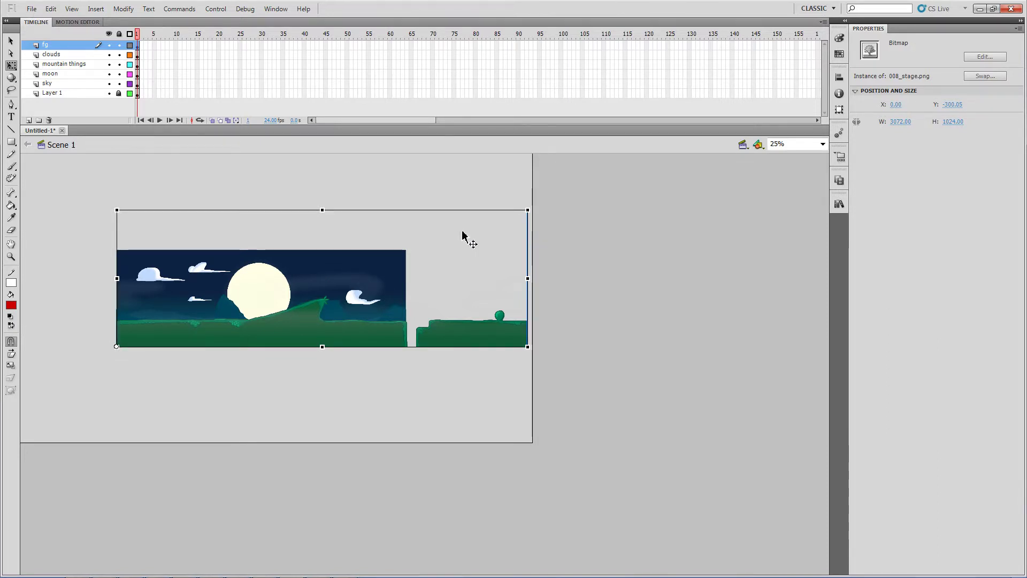
pyautogui.moveTo(528, 211); pyautogui.dragTo(457, 254)
pyautogui.click(457, 254)
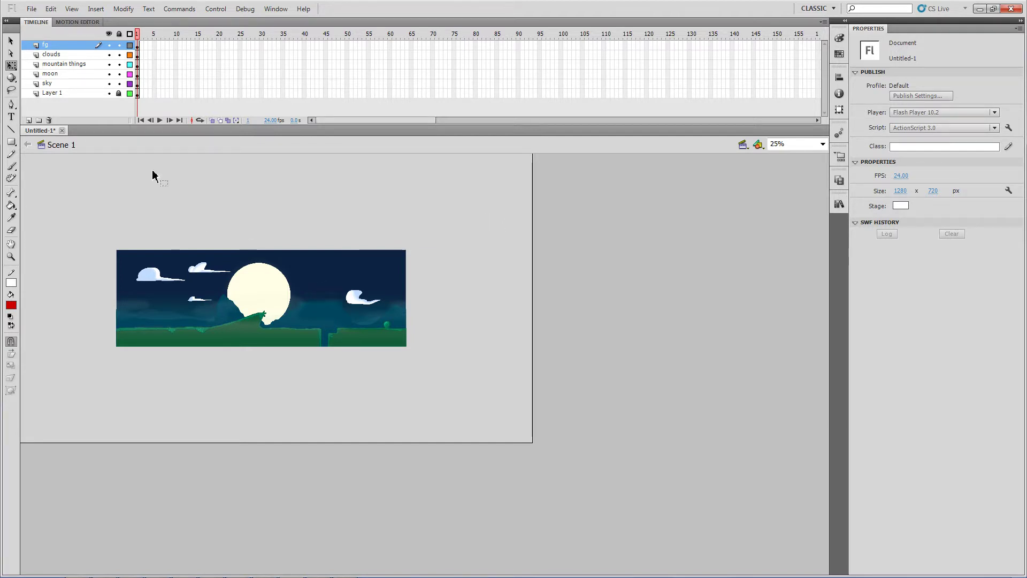
# Preview the clouds, bg original, fog, moon, mountains and rock graphics in the library to see which ones exist.
pyautogui.click(839, 182)
pyautogui.click(839, 204)
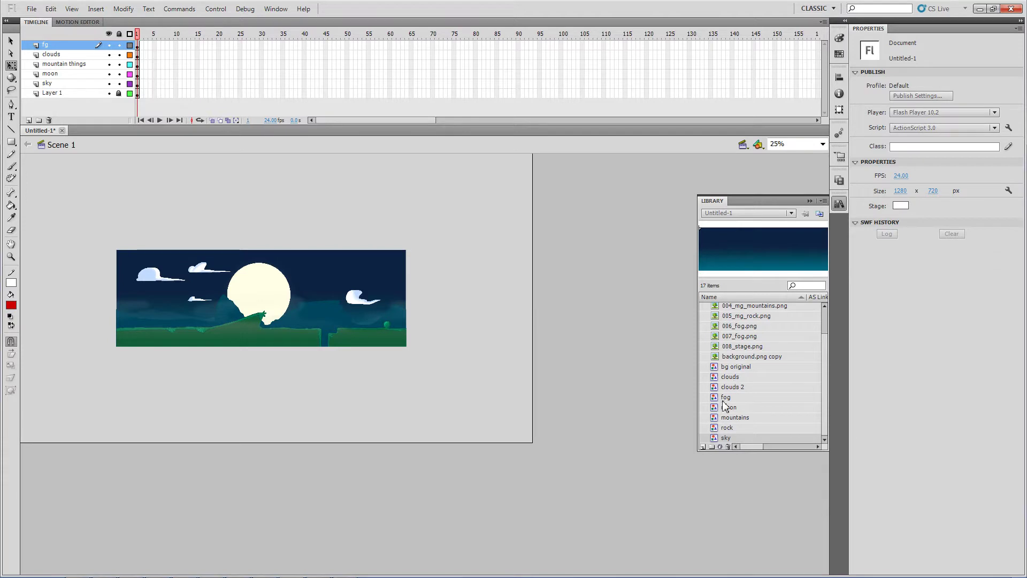
pyautogui.click(737, 388)
pyautogui.click(740, 378)
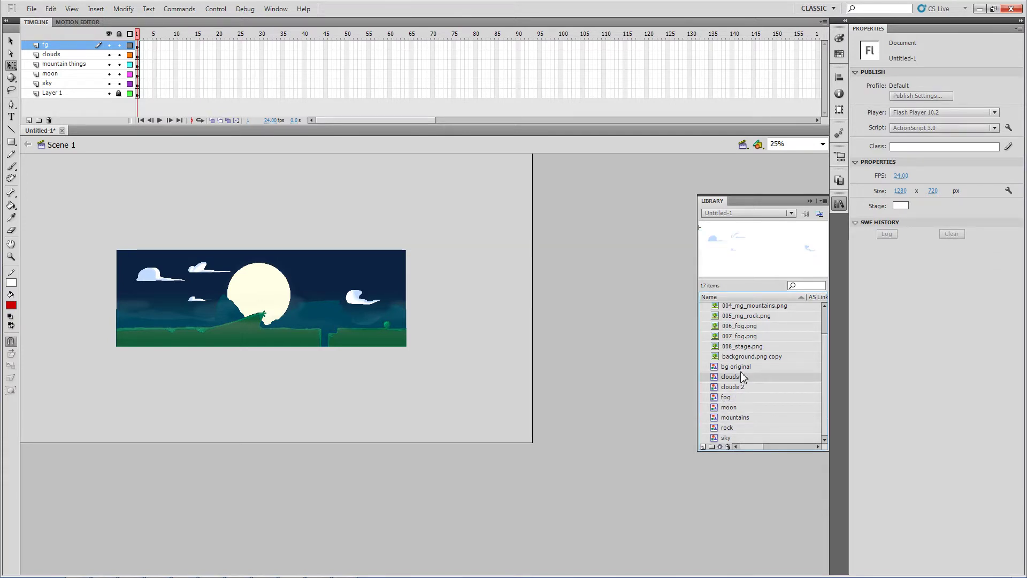
pyautogui.click(744, 368)
pyautogui.click(736, 407)
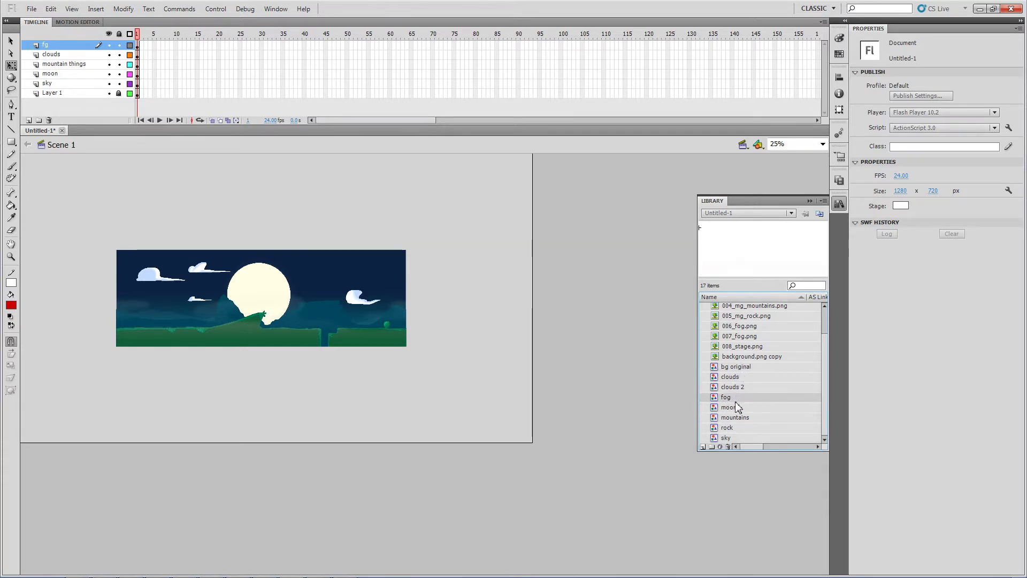
pyautogui.click(734, 417)
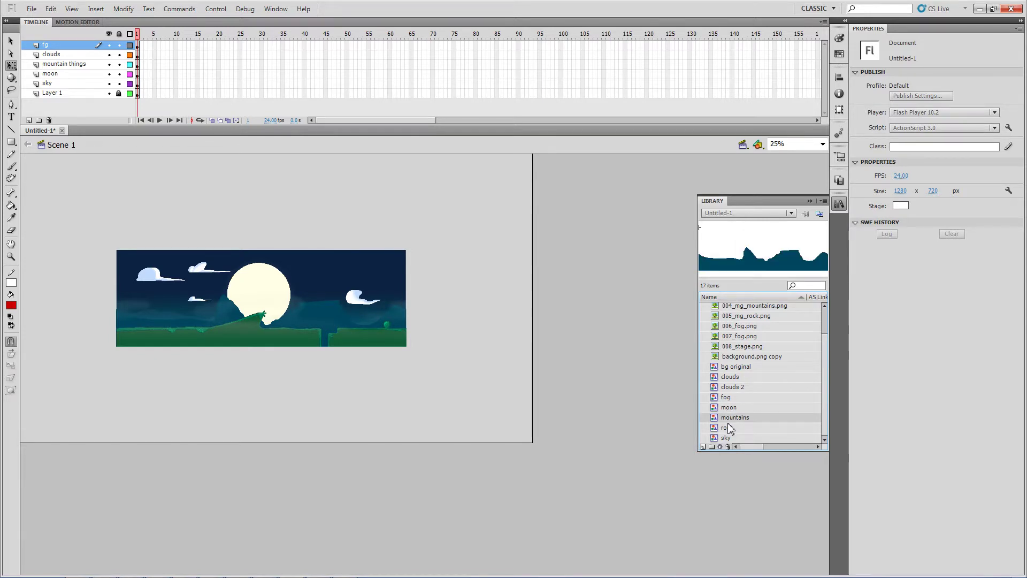
pyautogui.click(731, 428)
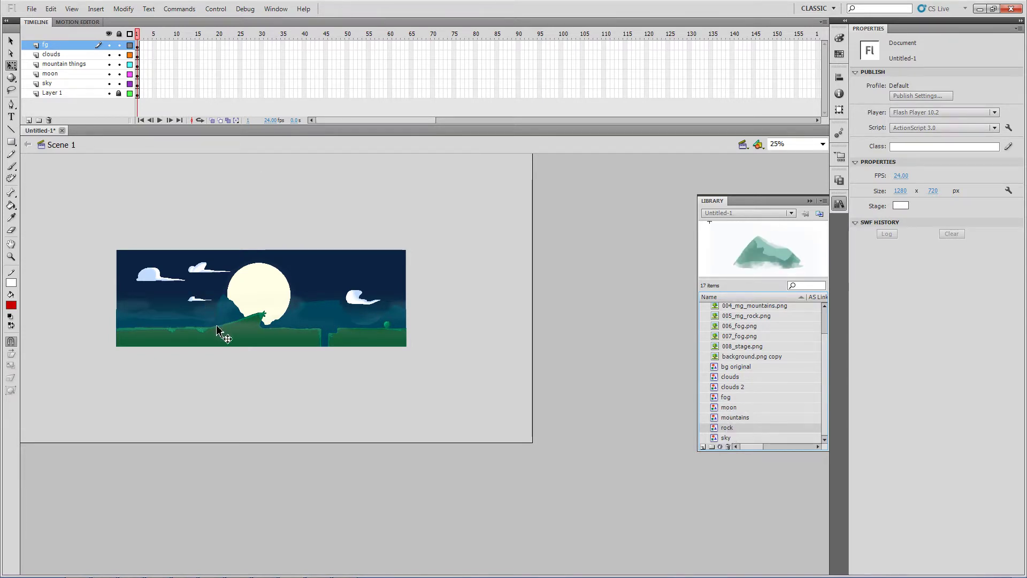
# Add a new layer above fg and name it fog.
pyautogui.click(224, 341)
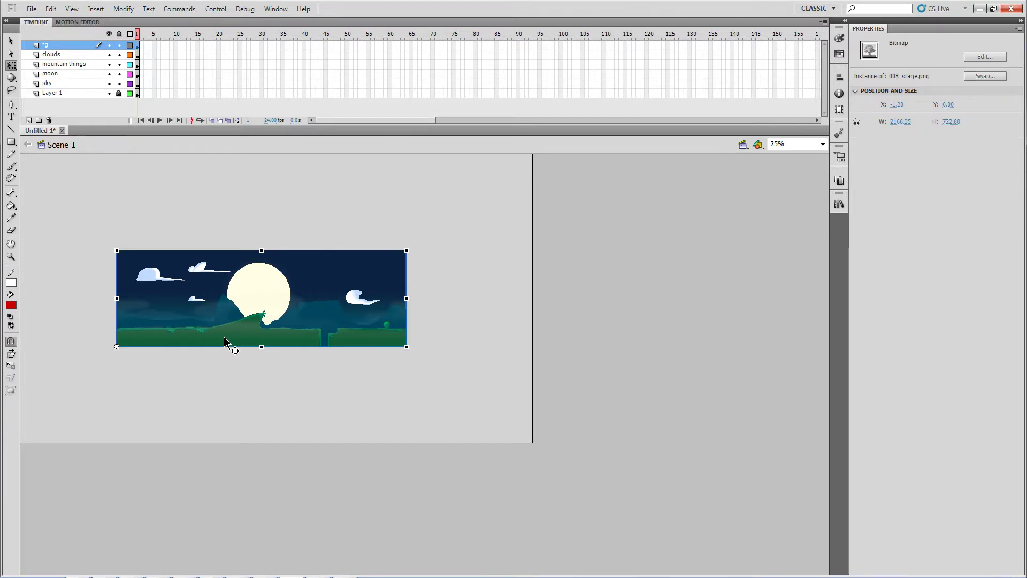
pyautogui.hotkey('ctrl', 'z')
pyautogui.hotkey('ctrl', 'y')
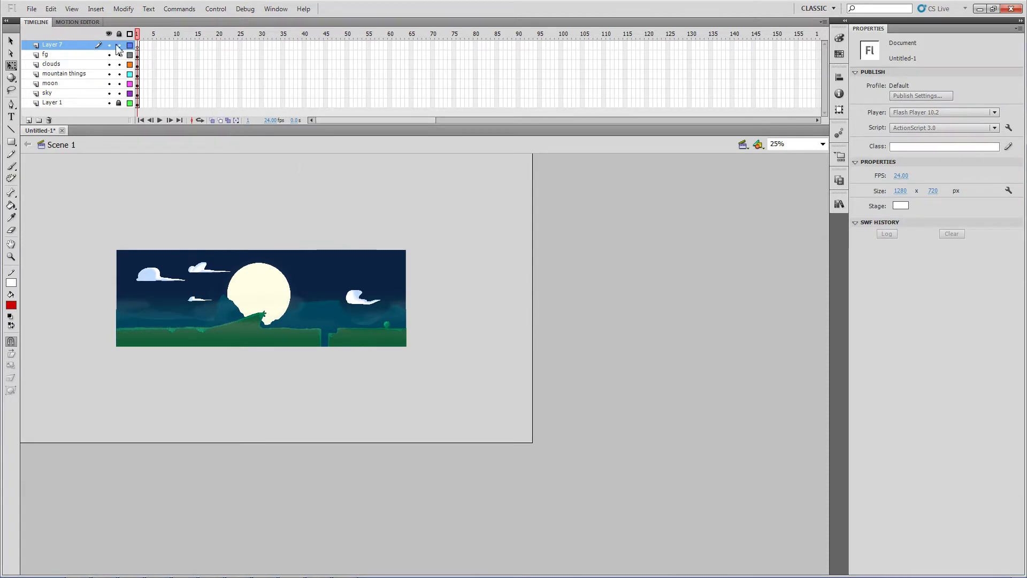
pyautogui.doubleClick(54, 45)
pyautogui.write('fo')
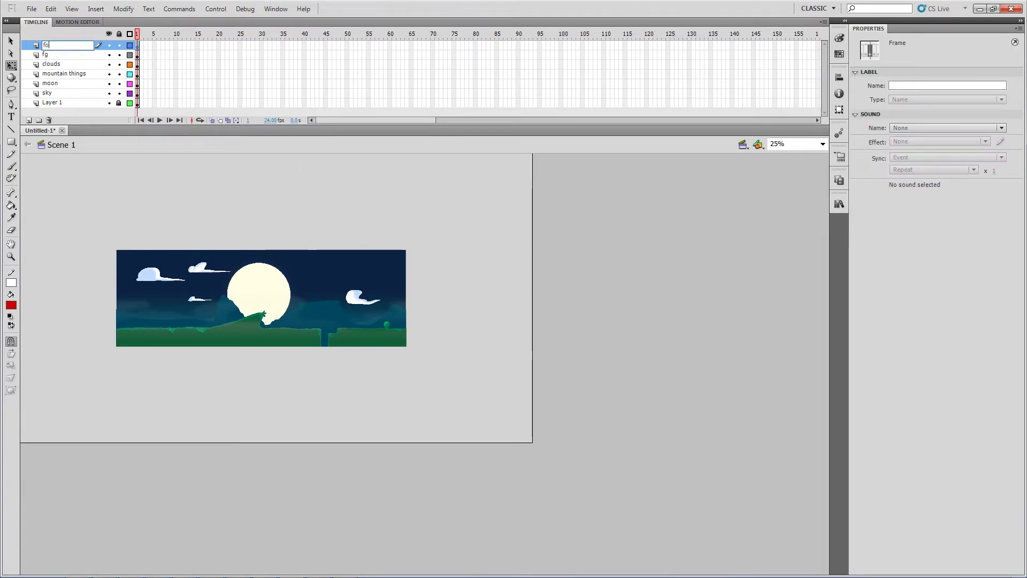
pyautogui.write('g')
pyautogui.press('Return')
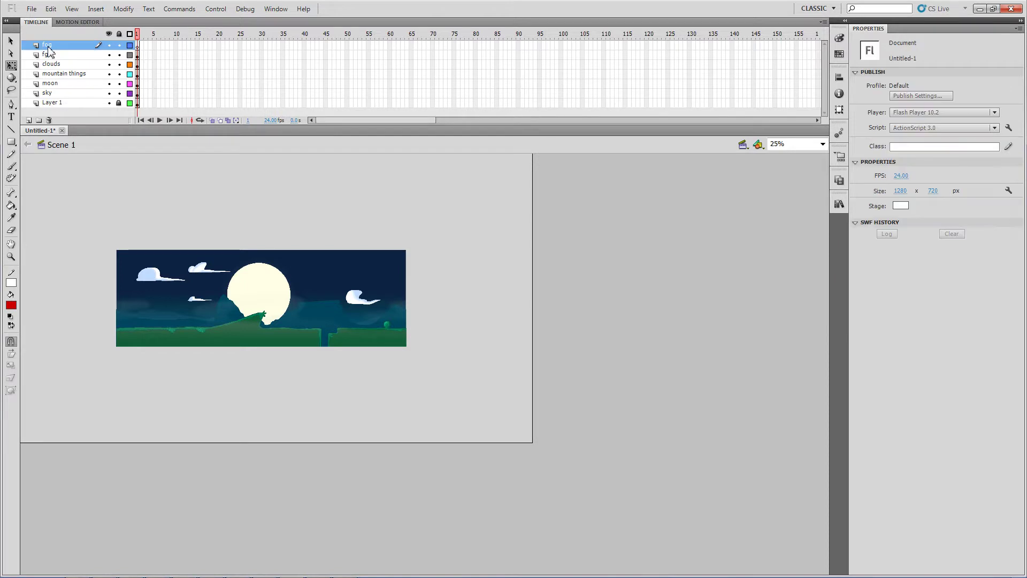
# Find the 006_fog.png bitmap in the library and place it on the fog layer, aligning its bottom-left corner with the background's.
pyautogui.click(838, 206)
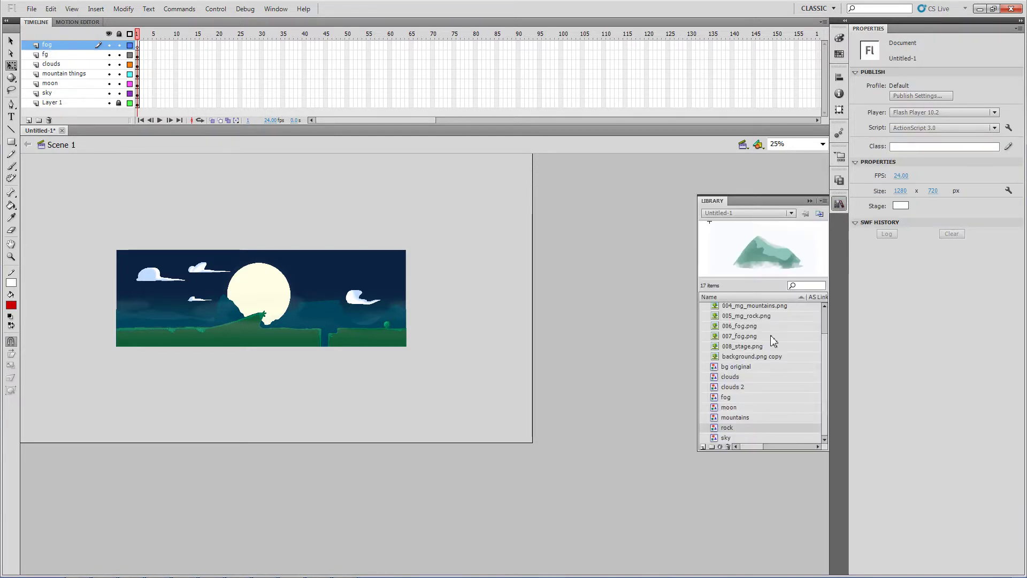
pyautogui.click(742, 348)
pyautogui.scroll(1, 742, 348)
pyautogui.click(740, 308)
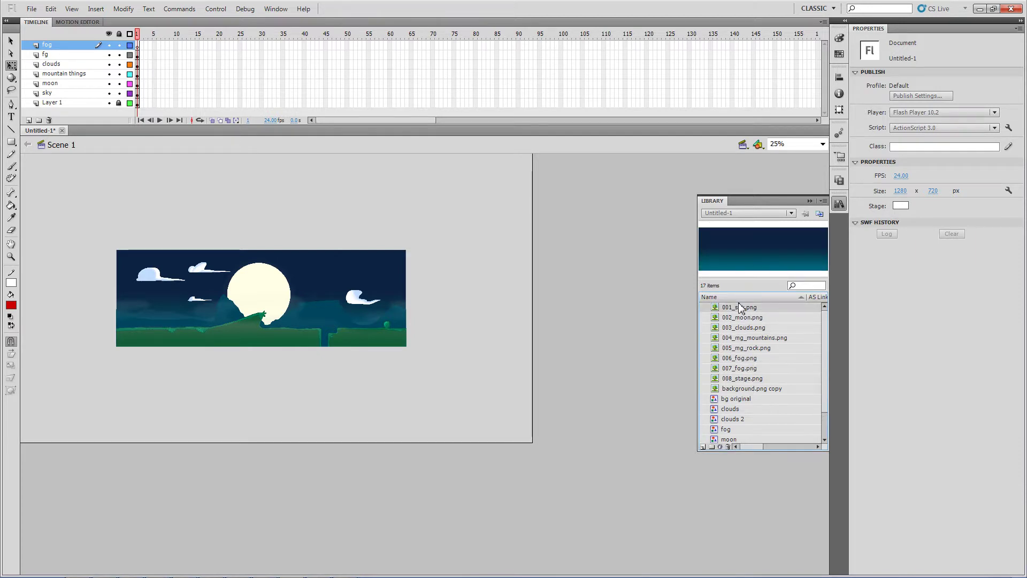
pyautogui.press('Down')
pyautogui.press('Down')
pyautogui.press('Down')
pyautogui.press('Down')
pyautogui.press('Down')
pyautogui.press('Down')
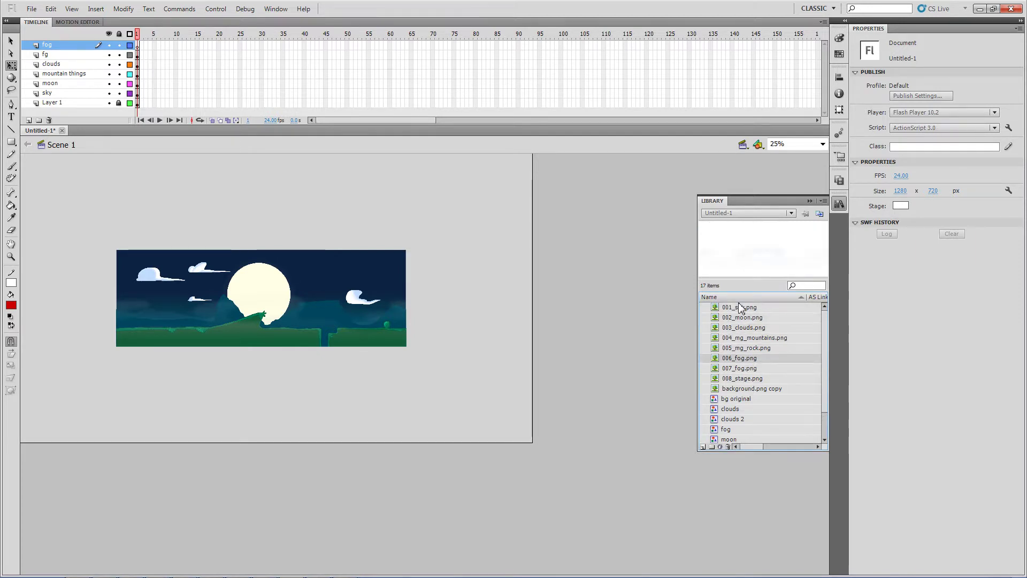
pyautogui.press('Up')
pyautogui.press('Down')
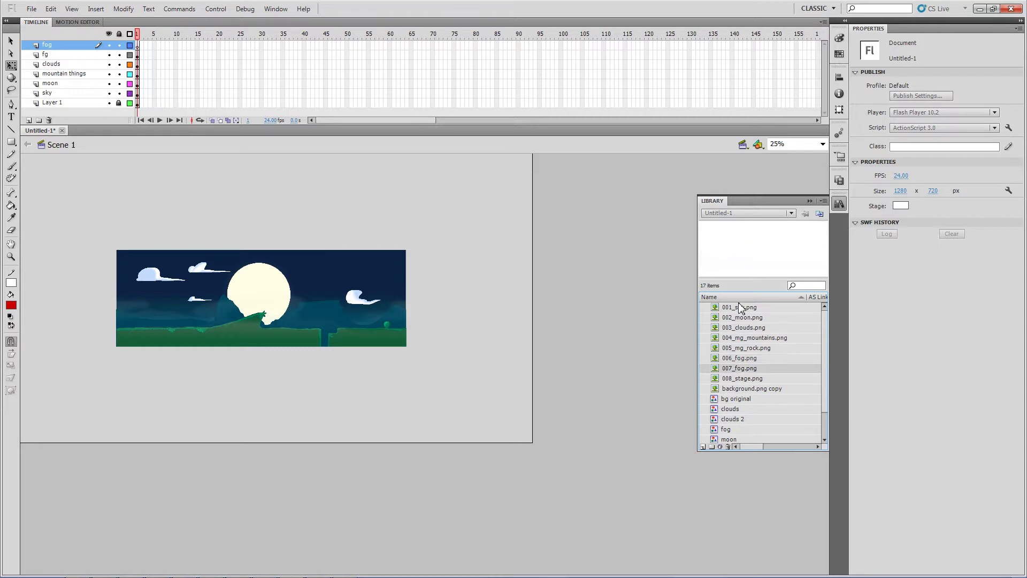
pyautogui.press('Up')
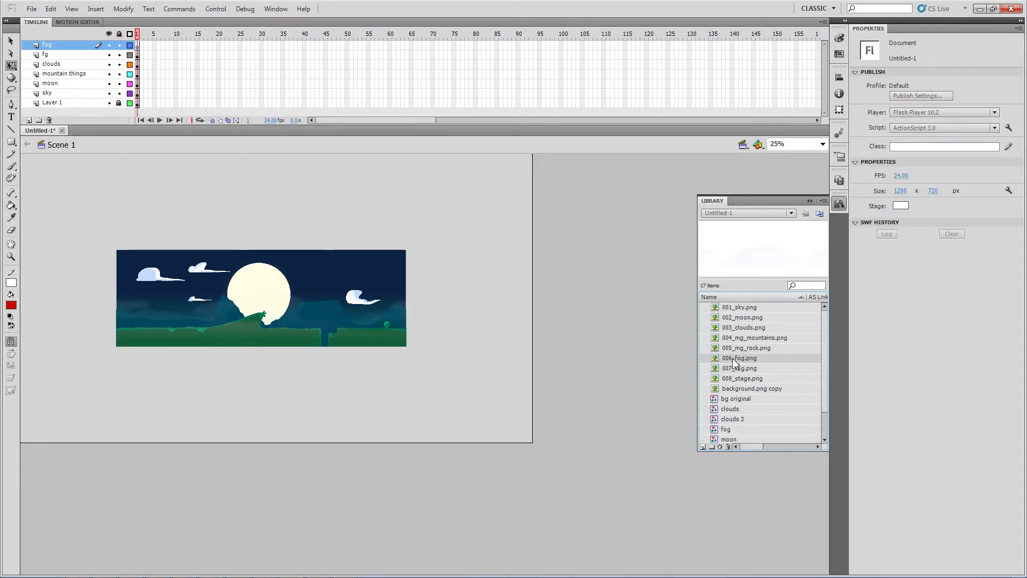
pyautogui.moveTo(734, 364); pyautogui.dragTo(322, 278)
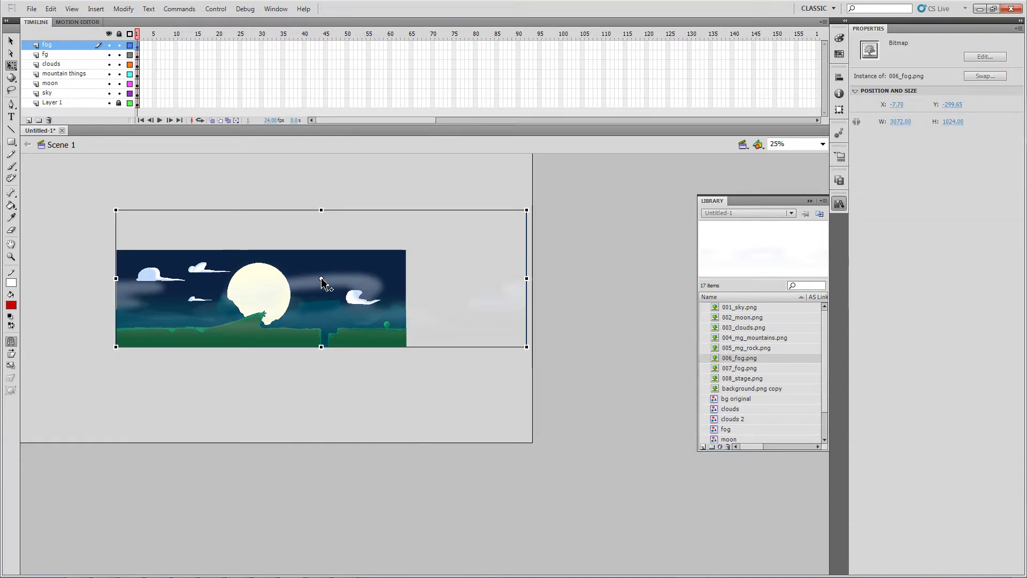
# Scale the fog bitmap down from its bottom-left corner to the background's size, checking it with the sky layer briefly hidden.
pyautogui.moveTo(321, 278); pyautogui.dragTo(116, 346)
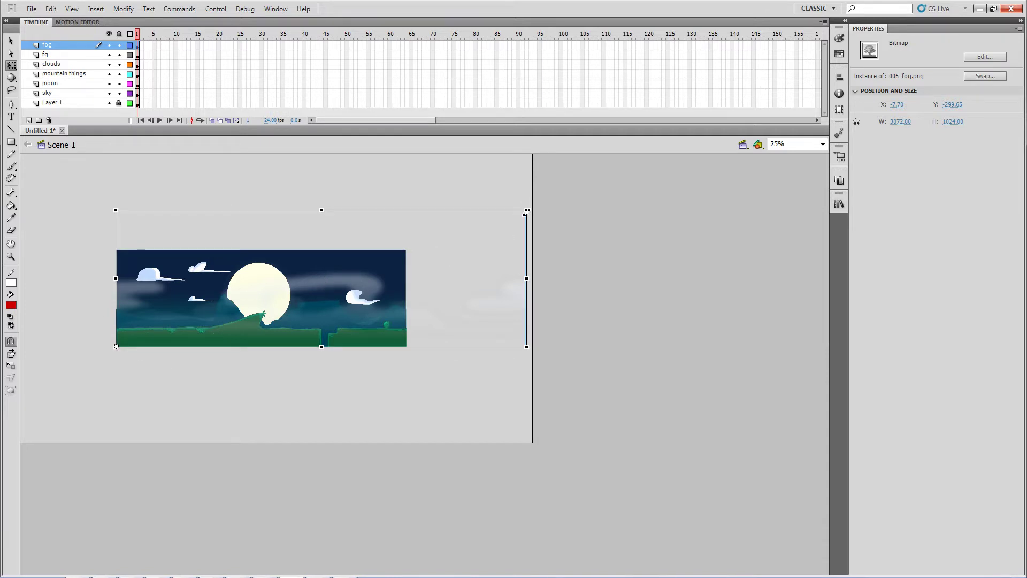
pyautogui.moveTo(527, 210); pyautogui.dragTo(458, 252)
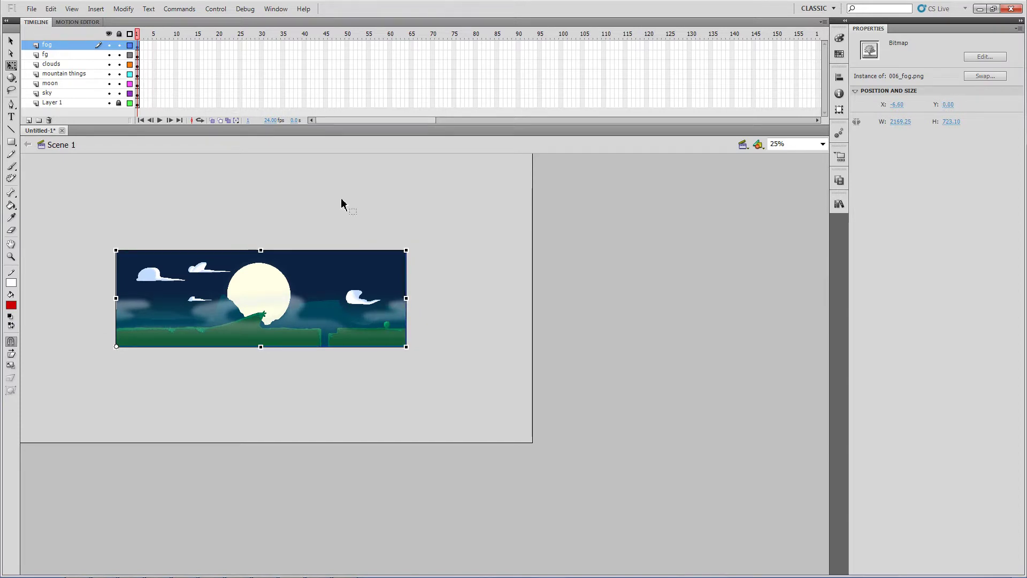
pyautogui.click(109, 103)
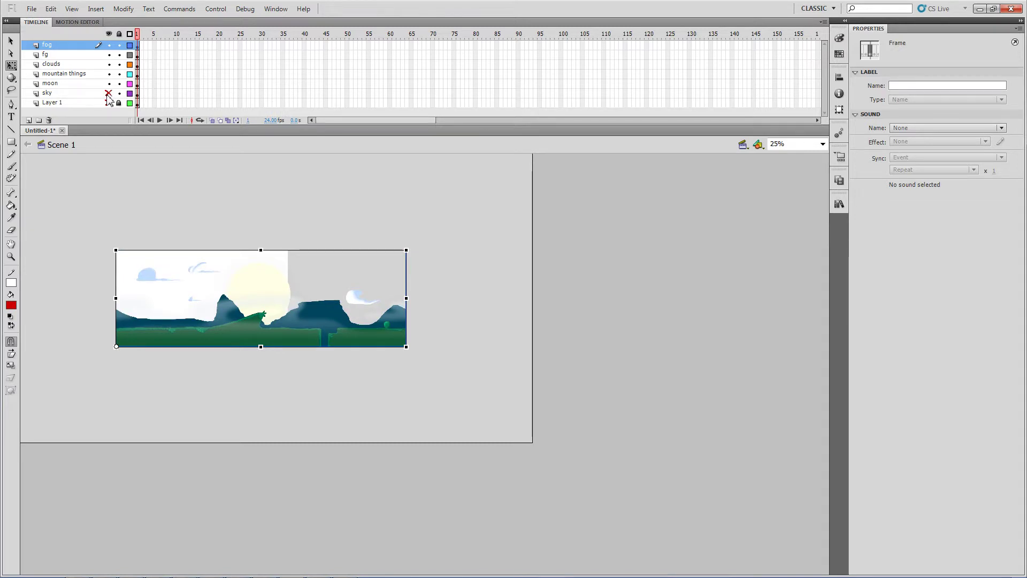
pyautogui.click(108, 93)
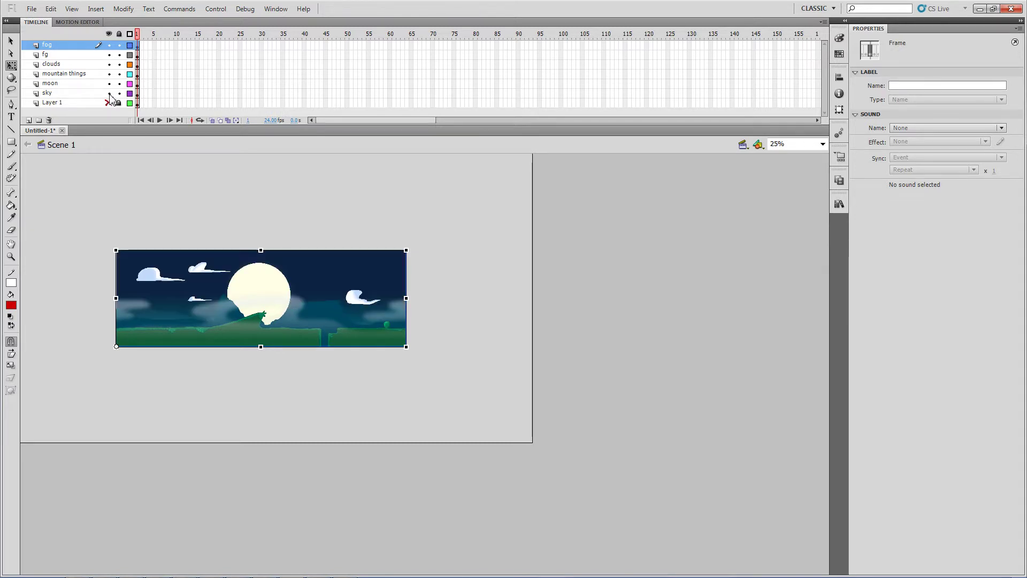
pyautogui.click(225, 184)
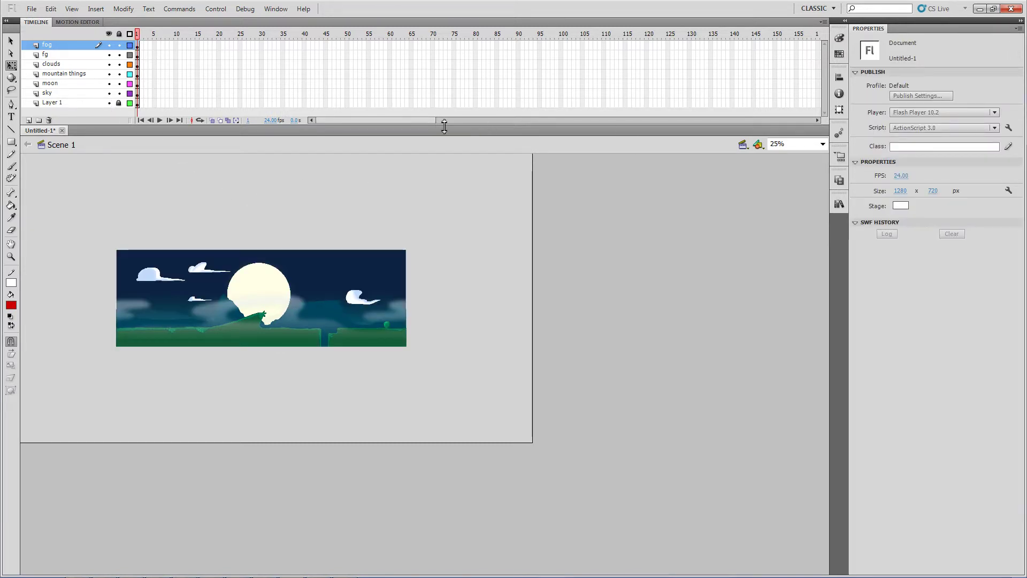
# Save the document as test parallax in the Downloads folder, as a Flash CS5.5 document.
pyautogui.hotkey('ctrl', 's')
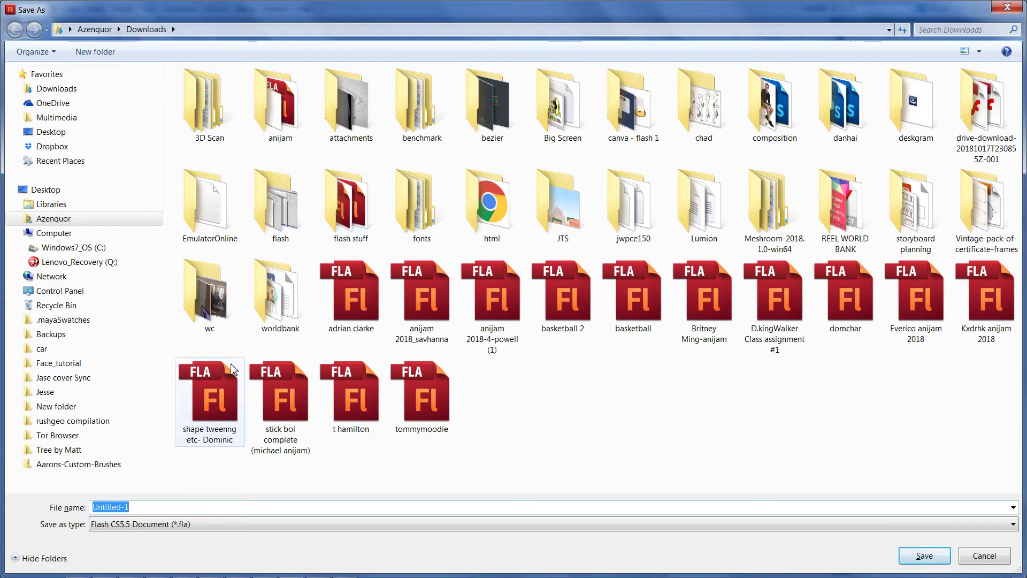
pyautogui.write('test parallax')
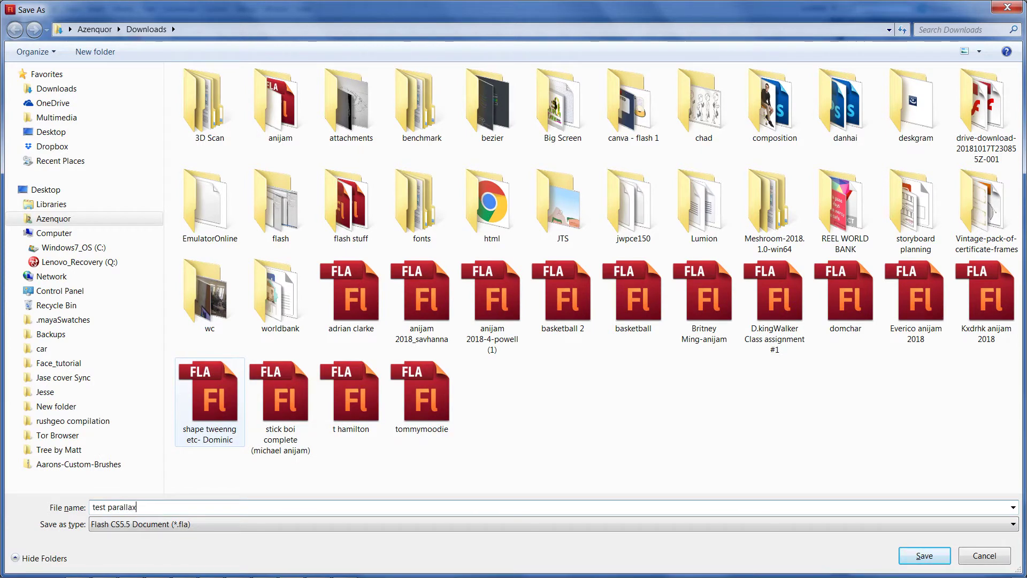
pyautogui.press('Return')
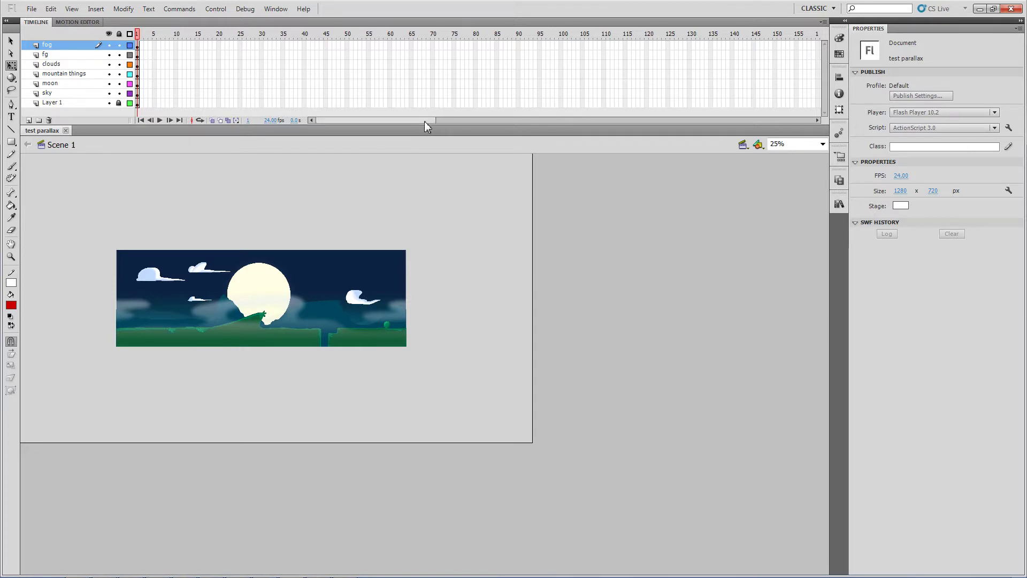
# Extend all seven layers to frame 150 by inserting frames.
pyautogui.moveTo(425, 121); pyautogui.dragTo(450, 129)
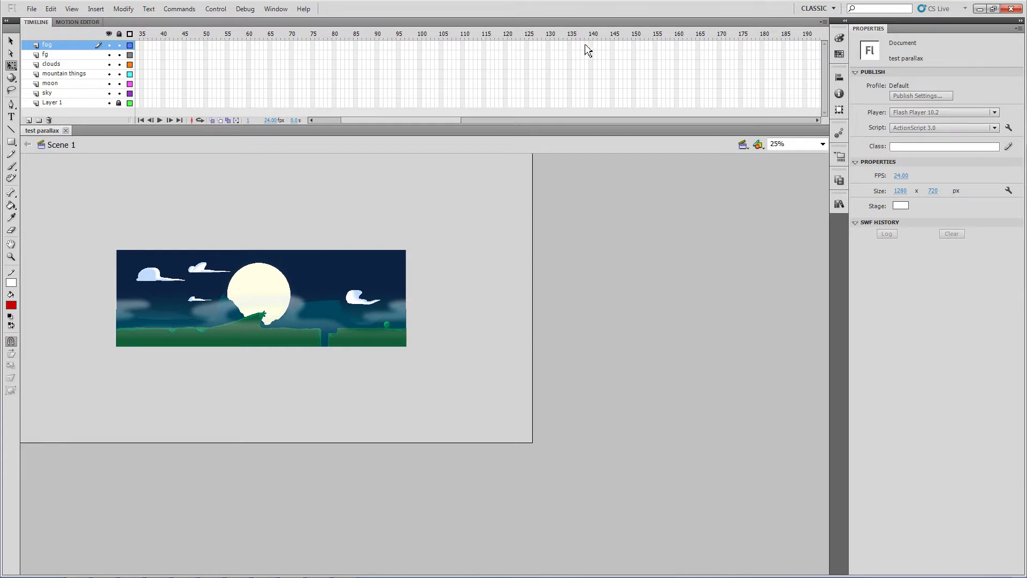
pyautogui.click(634, 74)
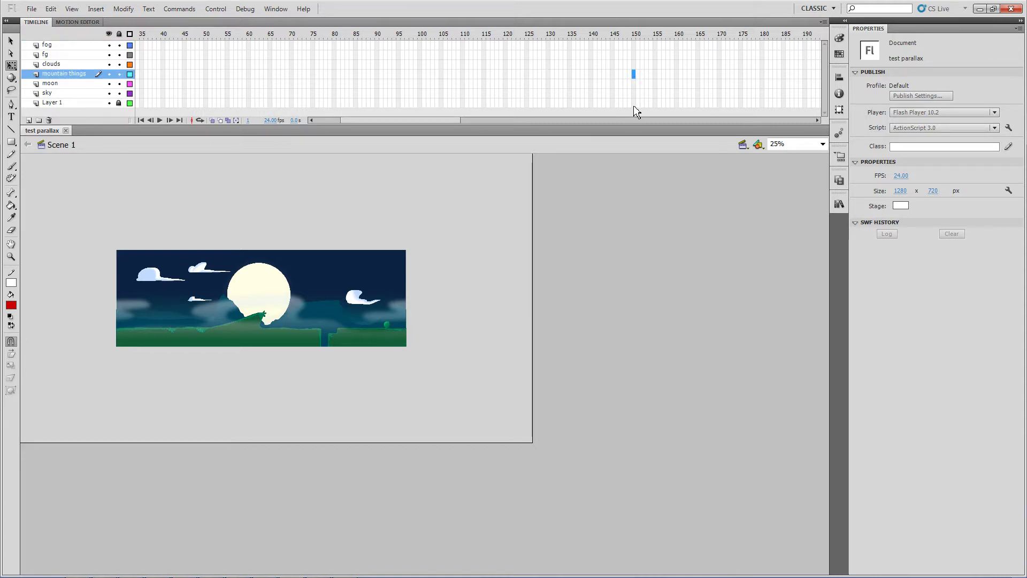
pyautogui.moveTo(634, 104); pyautogui.dragTo(634, 27)
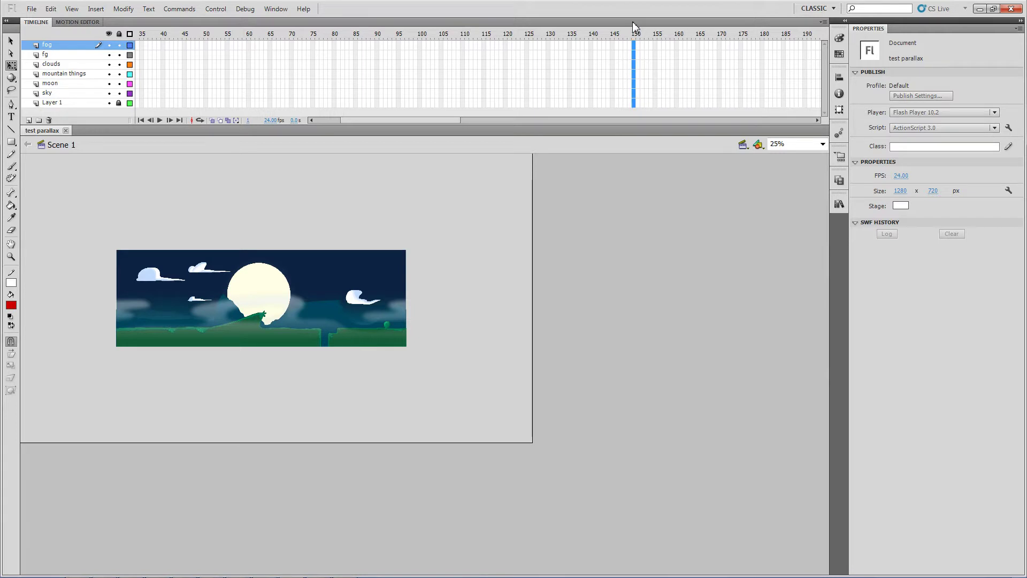
pyautogui.press('F5')
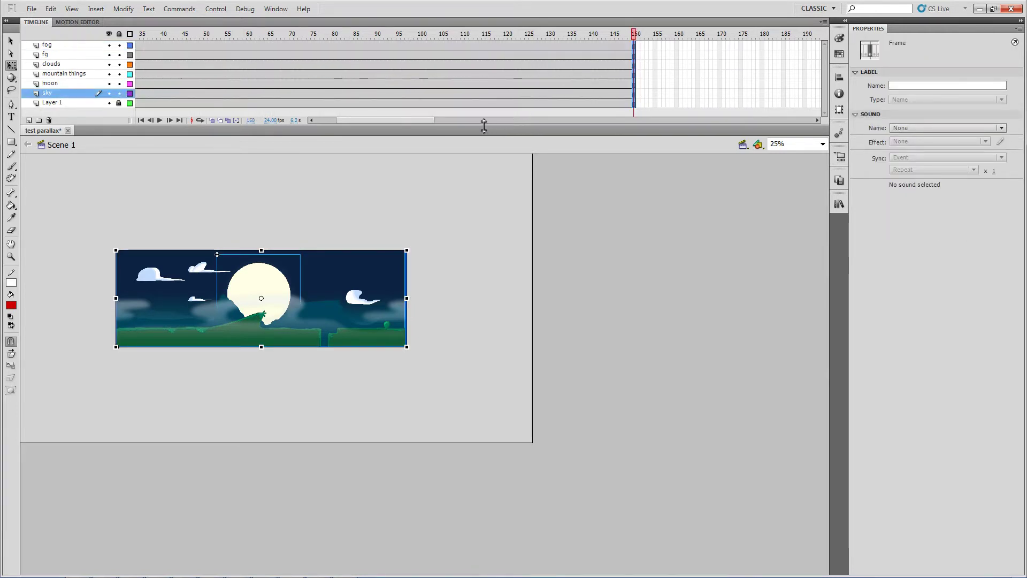
pyautogui.moveTo(428, 123); pyautogui.dragTo(321, 116)
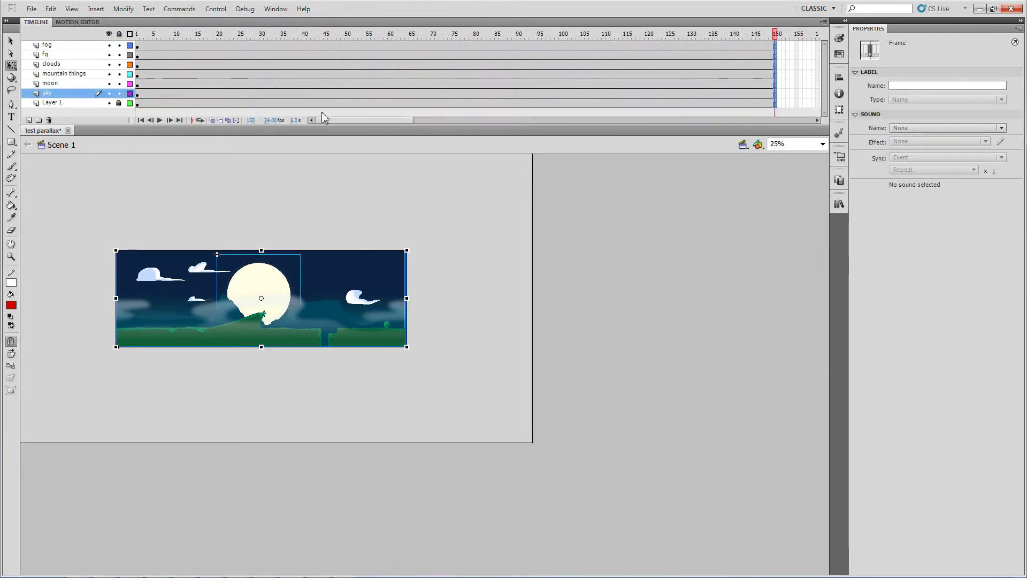
# Insert a keyframe at frame 150 on the fog layer.
pyautogui.doubleClick(137, 47)
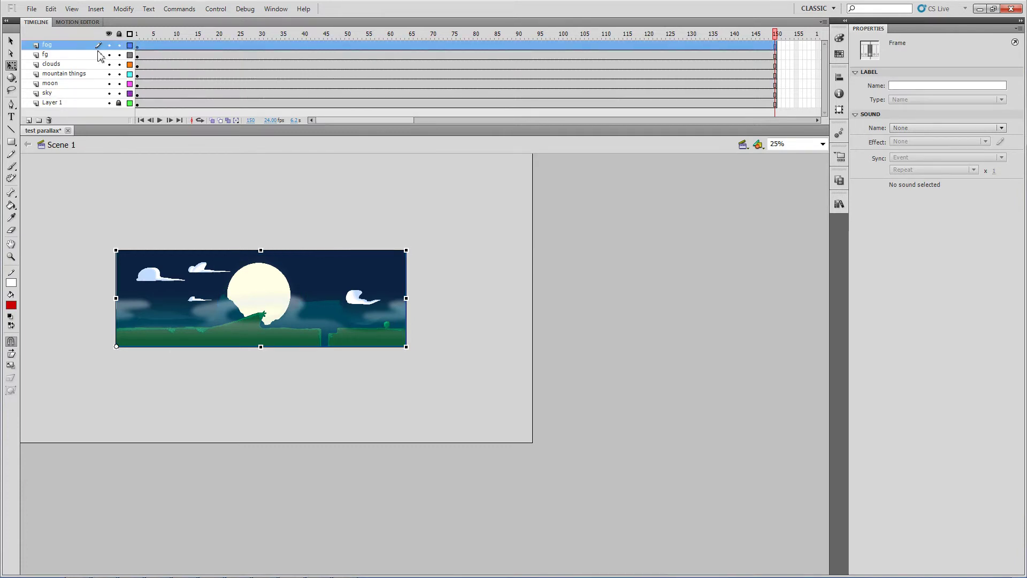
pyautogui.click(71, 55)
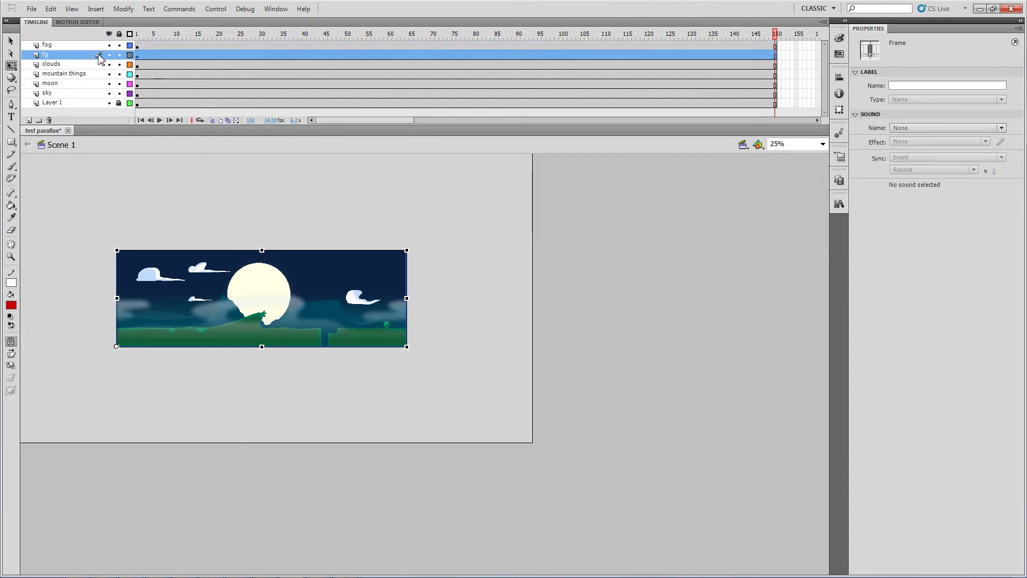
pyautogui.click(139, 46)
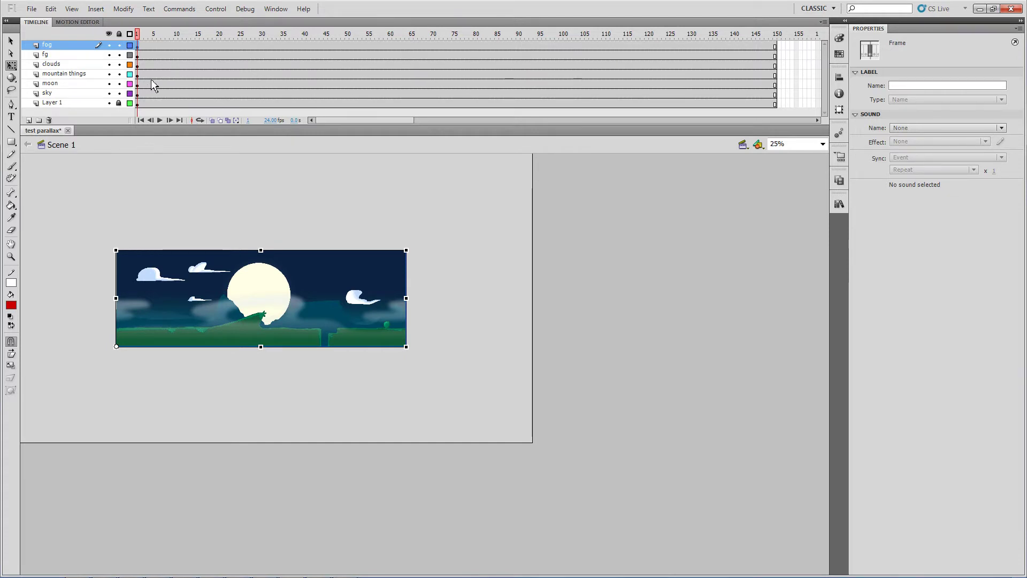
pyautogui.click(775, 47)
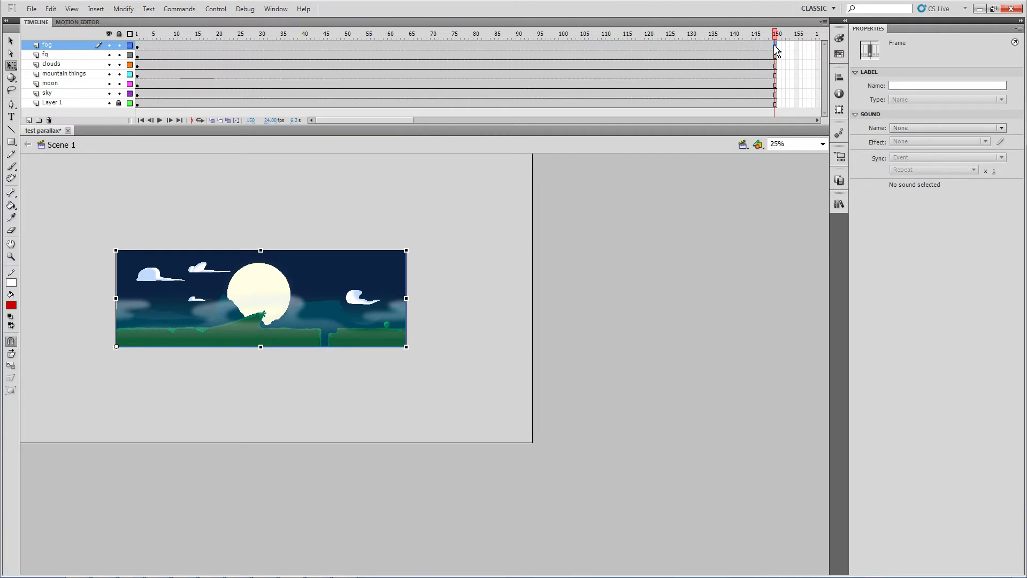
pyautogui.press('F6')
pyautogui.hotkey('shift', 'Left')
pyautogui.hotkey('shift', 'Left')
pyautogui.hotkey('shift', 'Left')
pyautogui.hotkey('shift', 'Left')
pyautogui.hotkey('shift', 'Left')
pyautogui.hotkey('shift', 'Left')
pyautogui.hotkey('shift', 'Left')
pyautogui.hotkey('shift', 'Left')
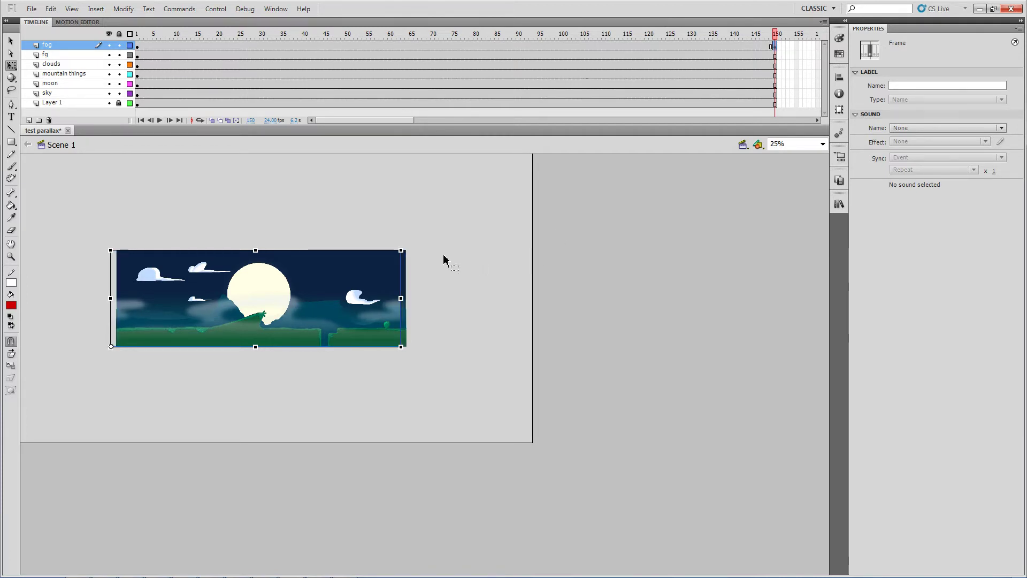
pyautogui.hotkey('shift', 'Down')
pyautogui.hotkey('shift', 'Down')
pyautogui.hotkey('shift', 'Down')
pyautogui.hotkey('shift', 'Down')
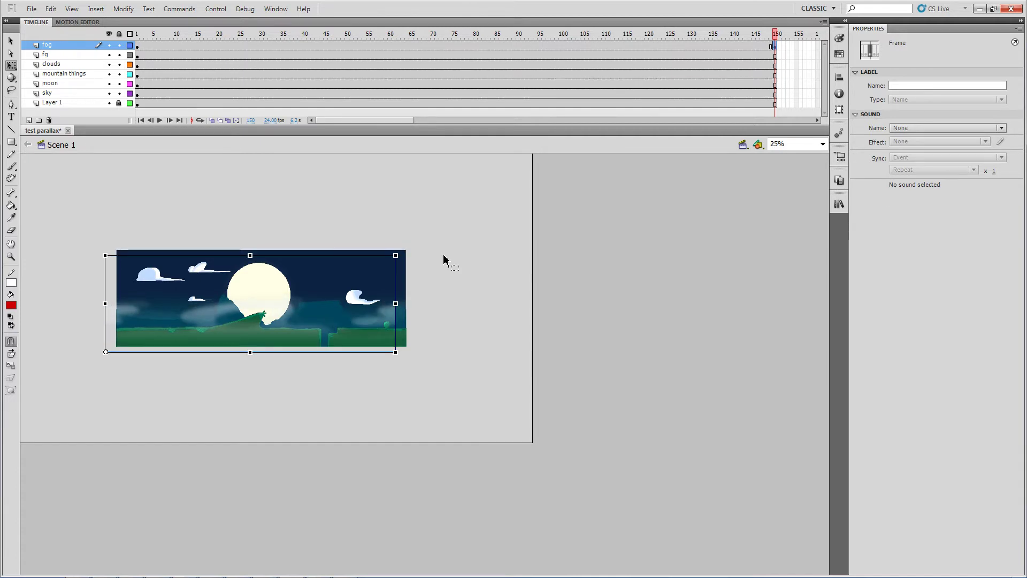
pyautogui.hotkey('shift', 'Up')
pyautogui.hotkey('shift', 'Up')
pyautogui.hotkey('shift', 'Up')
pyautogui.hotkey('shift', 'Up')
pyautogui.hotkey('shift', 'Right')
pyautogui.hotkey('shift', 'Right')
pyautogui.hotkey('shift', 'Right')
pyautogui.hotkey('shift', 'Right')
pyautogui.hotkey('shift', 'Right')
pyautogui.hotkey('shift', 'Right')
pyautogui.hotkey('shift', 'Right')
pyautogui.hotkey('shift', 'Right')
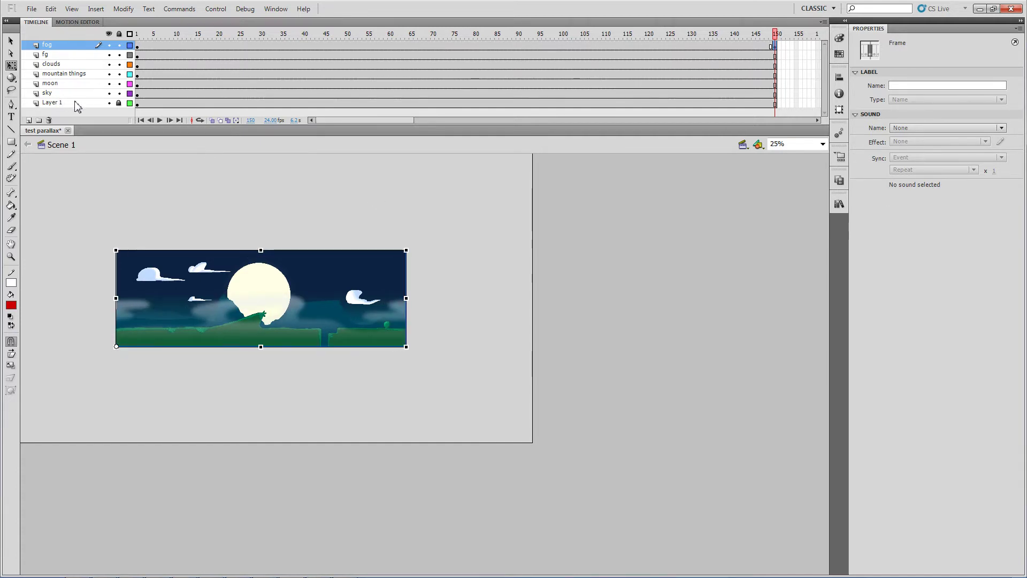
# Hide the sky layer and shift the fog at frame 150 to the left by a little over a third of its width.
pyautogui.click(109, 93)
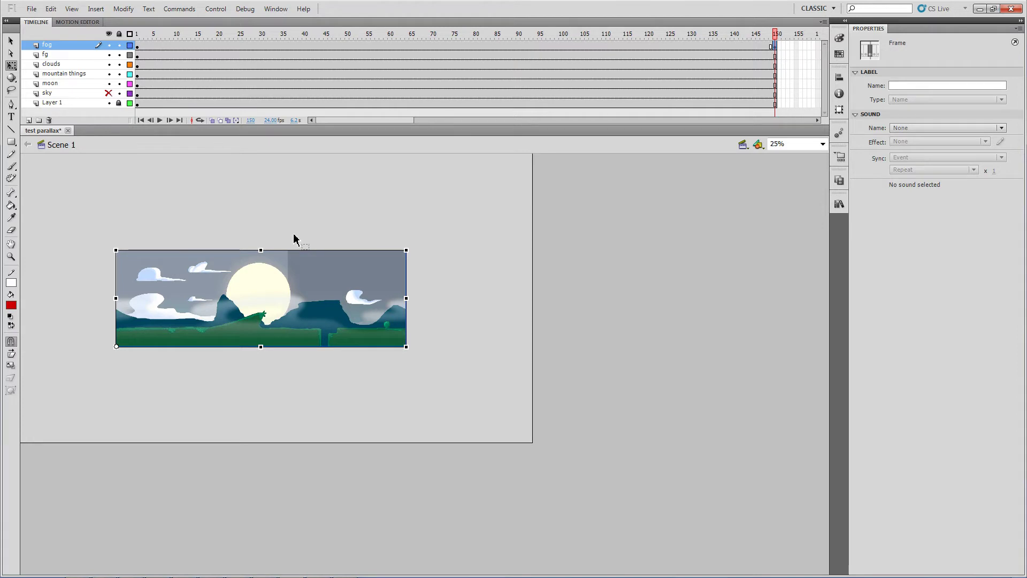
pyautogui.hotkey('shift', 'Left')
pyautogui.hotkey('shift', 'Left')
pyautogui.hotkey('shift', 'Left')
pyautogui.hotkey('shift', 'Left')
pyautogui.hotkey('shift', 'Left')
pyautogui.hotkey('shift', 'Left')
pyautogui.hotkey('shift', 'Left')
pyautogui.hotkey('shift', 'Left')
pyautogui.hotkey('shift', 'Left')
pyautogui.hotkey('shift', 'Left')
pyautogui.hotkey('shift', 'Left')
pyautogui.hotkey('shift', 'Left')
pyautogui.hotkey('shift', 'Left')
pyautogui.hotkey('shift', 'Left')
pyautogui.hotkey('shift', 'Left')
pyautogui.hotkey('shift', 'Left')
pyautogui.hotkey('shift', 'Left')
pyautogui.hotkey('shift', 'Left')
pyautogui.hotkey('shift', 'Left')
pyautogui.hotkey('shift', 'Left')
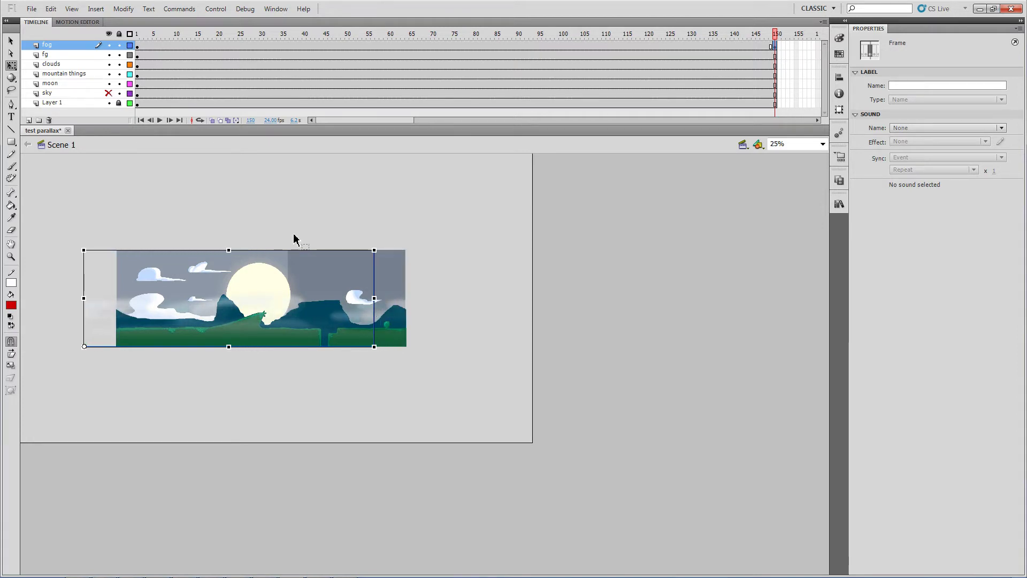
pyautogui.hotkey('shift', 'Left')
pyautogui.hotkey('shift', 'Left')
pyautogui.hotkey('shift', 'Left')
pyautogui.hotkey('shift', 'Left')
pyautogui.hotkey('shift', 'Left')
pyautogui.hotkey('shift', 'Left')
pyautogui.hotkey('shift', 'Left')
pyautogui.hotkey('shift', 'Left')
pyautogui.hotkey('shift', 'Left')
pyautogui.hotkey('shift', 'Left')
pyautogui.hotkey('shift', 'Left')
pyautogui.hotkey('shift', 'Left')
pyautogui.hotkey('shift', 'Left')
pyautogui.hotkey('shift', 'Left')
pyautogui.hotkey('shift', 'Left')
pyautogui.hotkey('shift', 'Left')
pyautogui.hotkey('shift', 'Left')
pyautogui.hotkey('shift', 'Left')
pyautogui.hotkey('shift', 'Left')
pyautogui.hotkey('shift', 'Left')
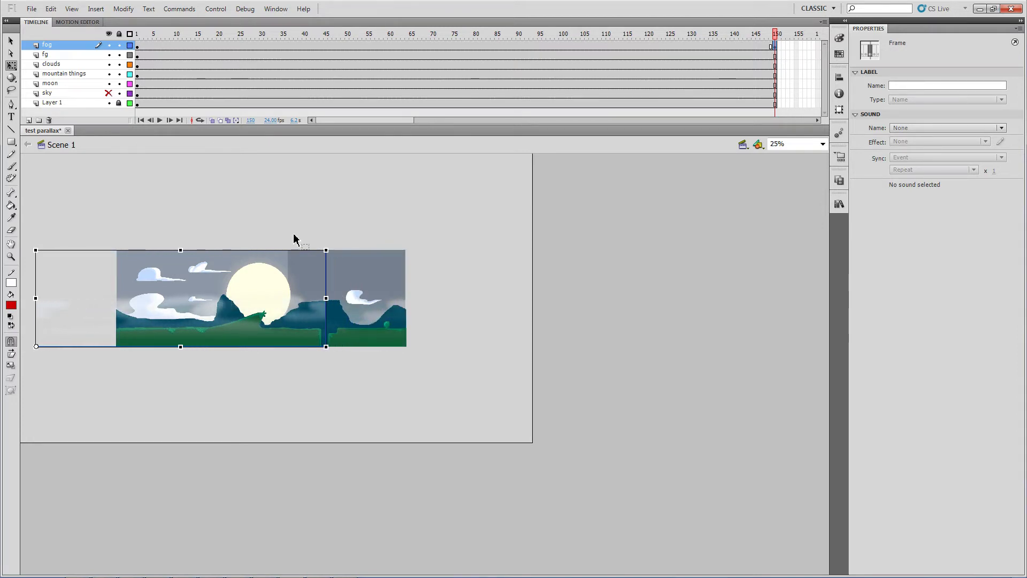
pyautogui.hotkey('shift', 'Left')
pyautogui.hotkey('shift', 'Left')
pyautogui.hotkey('shift', 'Left')
pyautogui.hotkey('shift', 'Left')
pyautogui.hotkey('shift', 'Left')
pyautogui.hotkey('shift', 'Left')
pyautogui.hotkey('shift', 'Left')
pyautogui.hotkey('shift', 'Left')
pyautogui.hotkey('shift', 'Left')
pyautogui.hotkey('shift', 'Left')
pyautogui.hotkey('shift', 'Left')
pyautogui.hotkey('shift', 'Left')
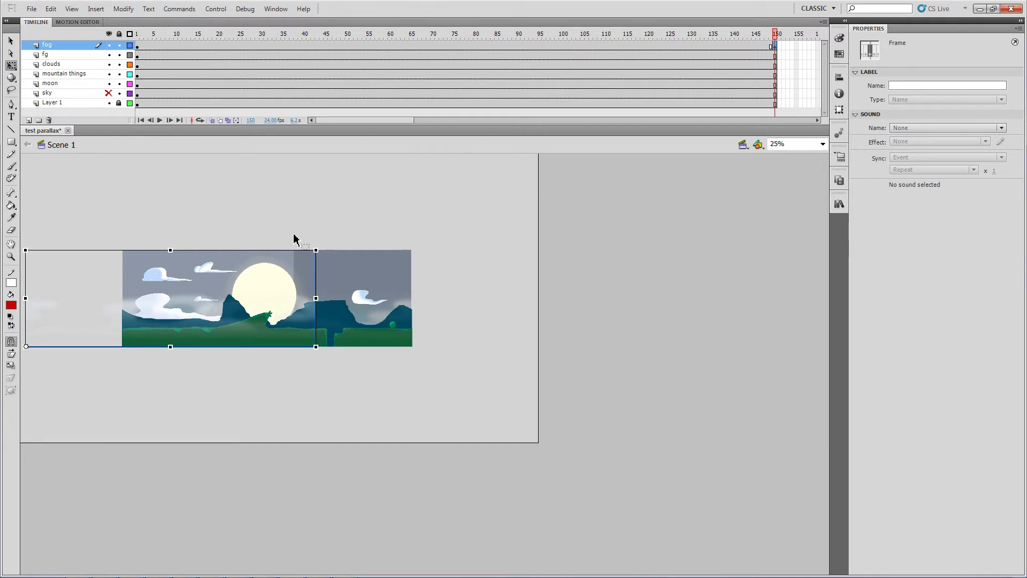
pyautogui.hotkey('shift', 'Left')
pyautogui.hotkey('shift', 'Left')
pyautogui.hotkey('shift', 'Left')
pyautogui.hotkey('shift', 'Left')
pyautogui.hotkey('shift', 'Left')
pyautogui.hotkey('shift', 'Left')
pyautogui.hotkey('shift', 'Left')
pyautogui.hotkey('shift', 'Left')
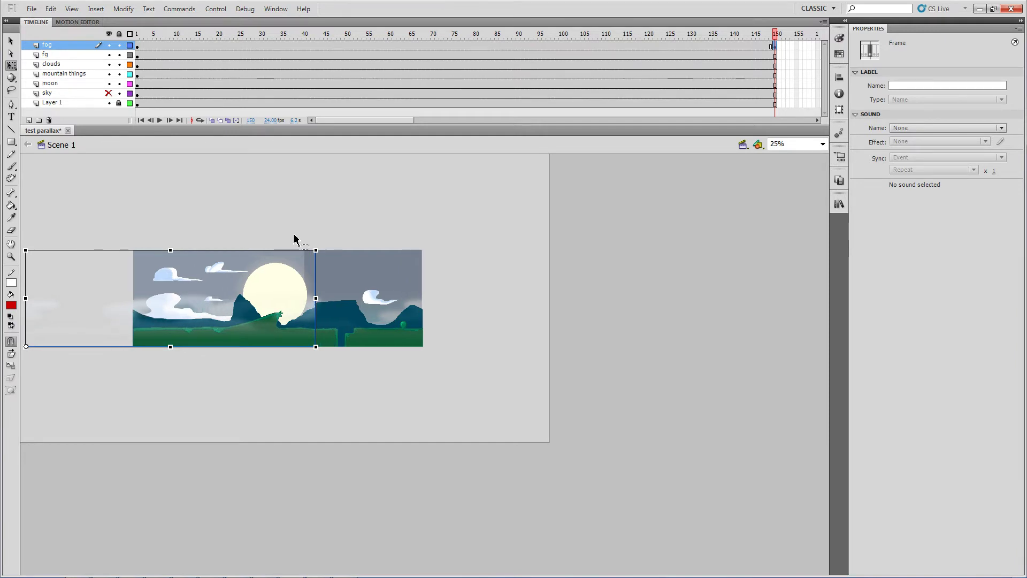
# Insert a keyframe at frame 150 on the fg layer and shift the foreground left by about two fifths of its width, slightly farther than the fog.
pyautogui.click(137, 57)
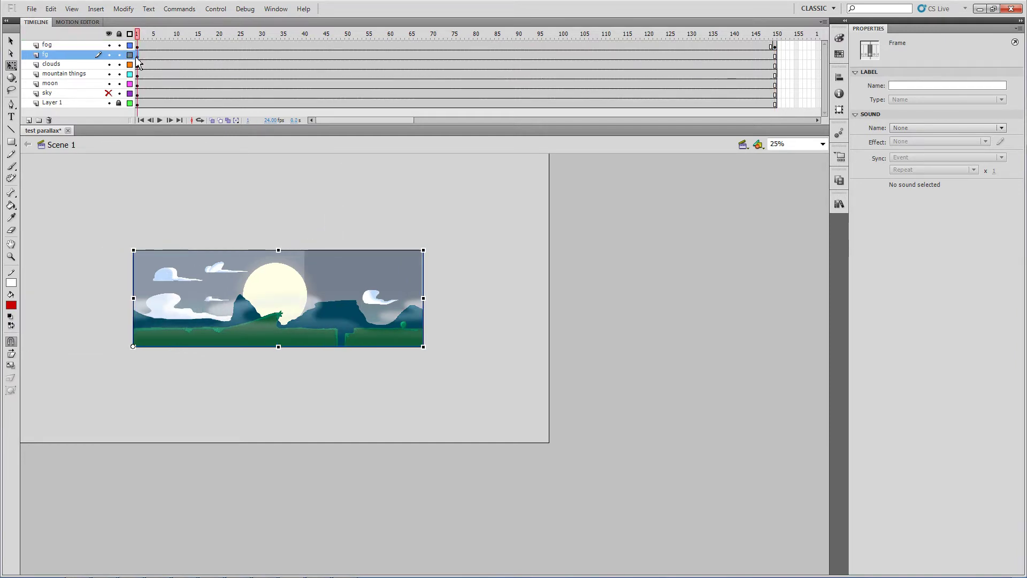
pyautogui.click(775, 57)
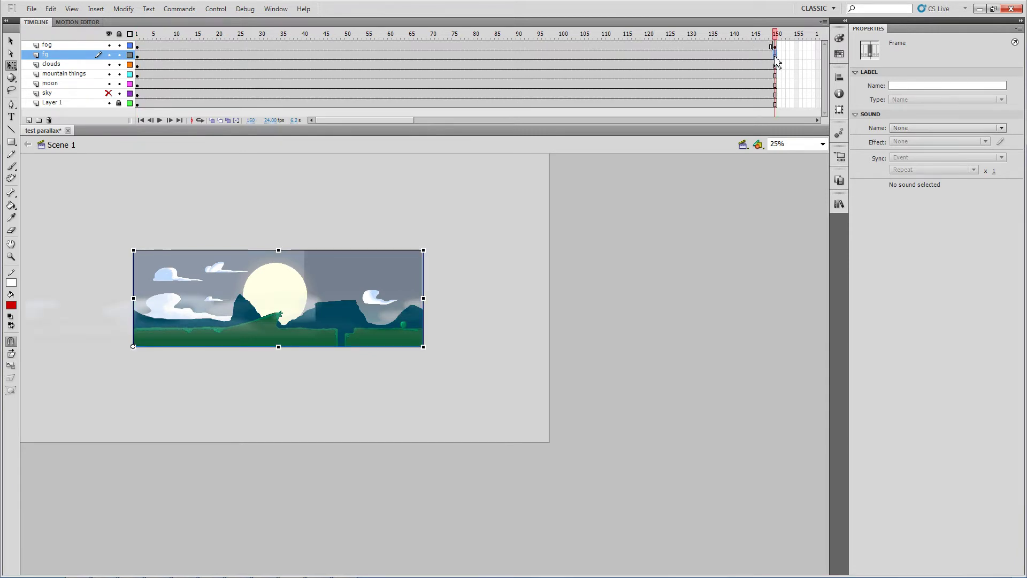
pyautogui.press('F6')
pyautogui.hotkey('shift', 'Left')
pyautogui.hotkey('shift', 'Left')
pyautogui.hotkey('shift', 'Left')
pyautogui.hotkey('shift', 'Left')
pyautogui.hotkey('shift', 'Left')
pyautogui.hotkey('shift', 'Left')
pyautogui.hotkey('shift', 'Left')
pyautogui.hotkey('shift', 'Left')
pyautogui.hotkey('shift', 'Left')
pyautogui.hotkey('shift', 'Left')
pyautogui.hotkey('shift', 'Left')
pyautogui.hotkey('shift', 'Left')
pyautogui.hotkey('shift', 'Left')
pyautogui.hotkey('shift', 'Left')
pyautogui.hotkey('shift', 'Left')
pyautogui.hotkey('shift', 'Left')
pyautogui.hotkey('shift', 'Left')
pyautogui.hotkey('shift', 'Left')
pyautogui.hotkey('shift', 'Left')
pyautogui.hotkey('shift', 'Left')
pyautogui.hotkey('shift', 'Left')
pyautogui.hotkey('shift', 'Left')
pyautogui.hotkey('shift', 'Left')
pyautogui.hotkey('shift', 'Left')
pyautogui.hotkey('shift', 'Left')
pyautogui.hotkey('shift', 'Left')
pyautogui.hotkey('shift', 'Left')
pyautogui.hotkey('shift', 'Left')
pyautogui.hotkey('shift', 'Left')
pyautogui.hotkey('shift', 'Left')
pyautogui.hotkey('shift', 'Left')
pyautogui.hotkey('shift', 'Left')
pyautogui.hotkey('shift', 'Left')
pyautogui.hotkey('shift', 'Left')
pyautogui.hotkey('shift', 'Left')
pyautogui.hotkey('shift', 'Left')
pyautogui.hotkey('shift', 'Left')
pyautogui.hotkey('shift', 'Left')
pyautogui.hotkey('shift', 'Left')
pyautogui.hotkey('shift', 'Left')
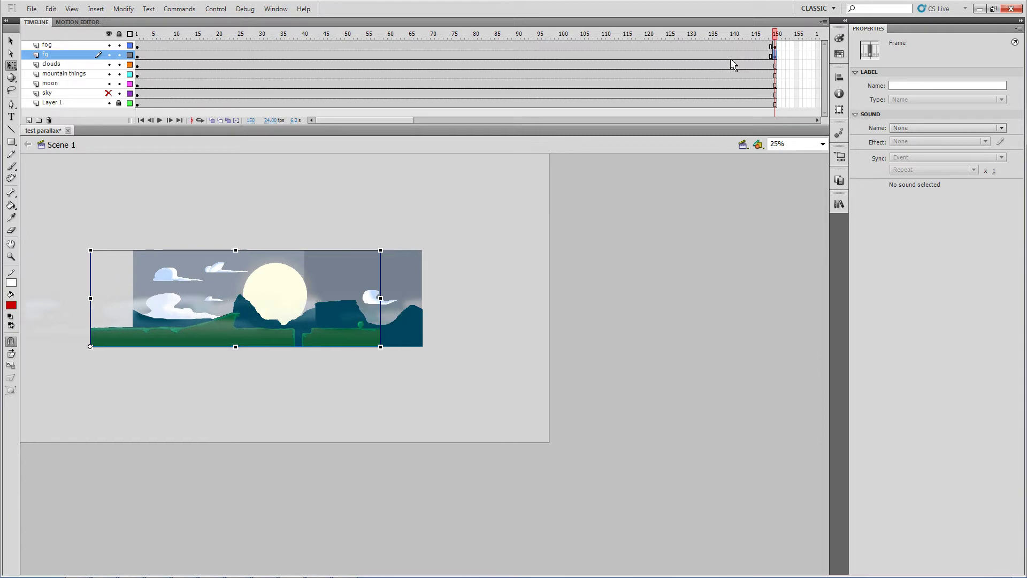
pyautogui.hotkey('shift', 'Left')
pyautogui.hotkey('shift', 'Left')
pyautogui.hotkey('shift', 'Left')
pyautogui.hotkey('shift', 'Left')
pyautogui.hotkey('shift', 'Left')
pyautogui.hotkey('shift', 'Left')
pyautogui.hotkey('shift', 'Left')
pyautogui.hotkey('shift', 'Left')
pyautogui.hotkey('shift', 'Left')
pyautogui.hotkey('shift', 'Left')
pyautogui.hotkey('shift', 'Left')
pyautogui.hotkey('shift', 'Left')
pyautogui.hotkey('shift', 'Left')
pyautogui.hotkey('shift', 'Left')
pyautogui.hotkey('shift', 'Left')
pyautogui.hotkey('shift', 'Left')
pyautogui.hotkey('shift', 'Left')
pyautogui.hotkey('shift', 'Left')
pyautogui.hotkey('shift', 'Left')
pyautogui.hotkey('shift', 'Left')
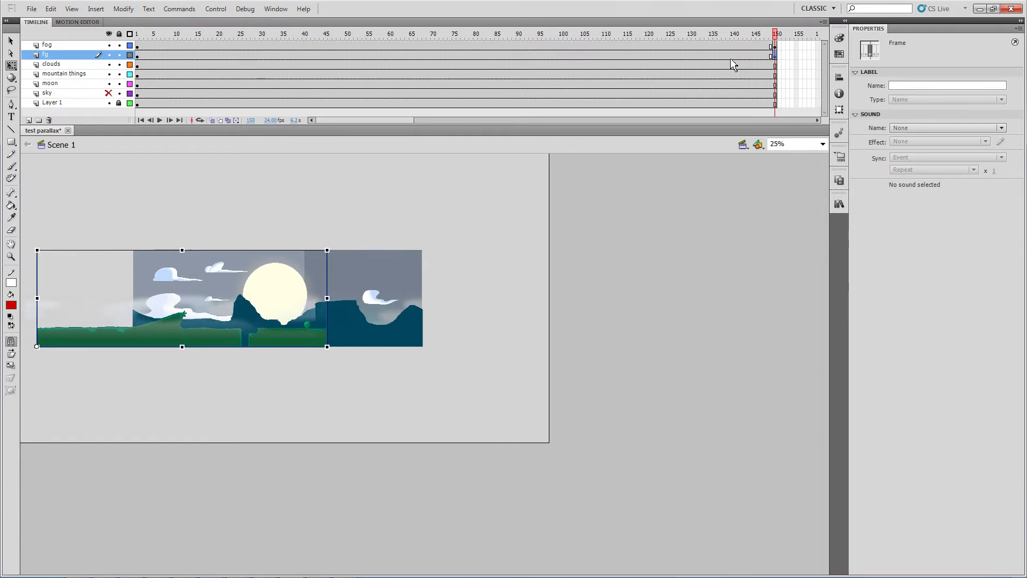
pyautogui.hotkey('shift', 'Left')
pyautogui.hotkey('shift', 'Left')
pyautogui.hotkey('shift', 'Left')
pyautogui.hotkey('shift', 'Left')
pyautogui.hotkey('shift', 'Left')
pyautogui.hotkey('shift', 'Left')
pyautogui.hotkey('shift', 'Left')
pyautogui.hotkey('shift', 'Left')
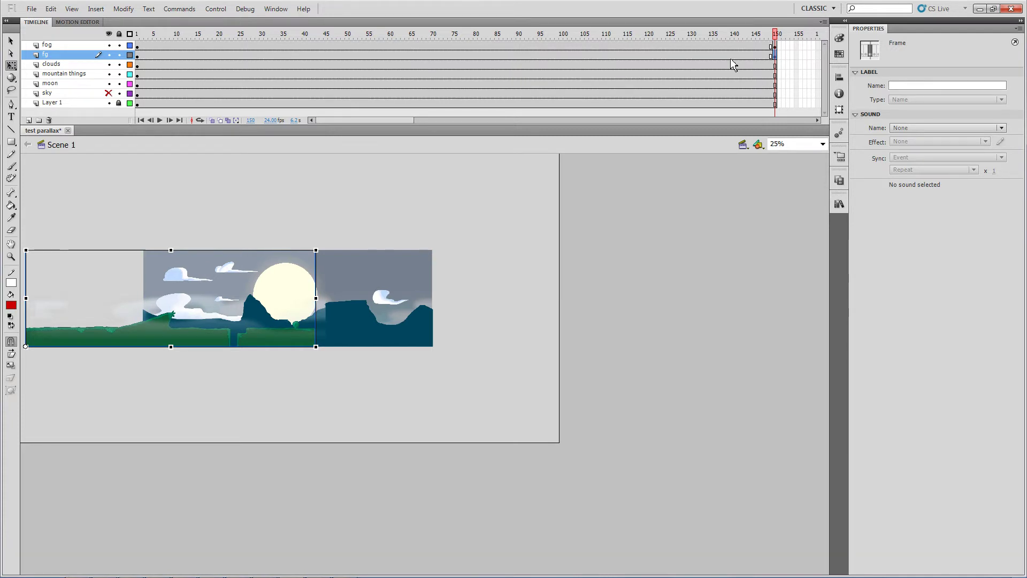
pyautogui.hotkey('shift', 'Right')
pyautogui.hotkey('shift', 'Right')
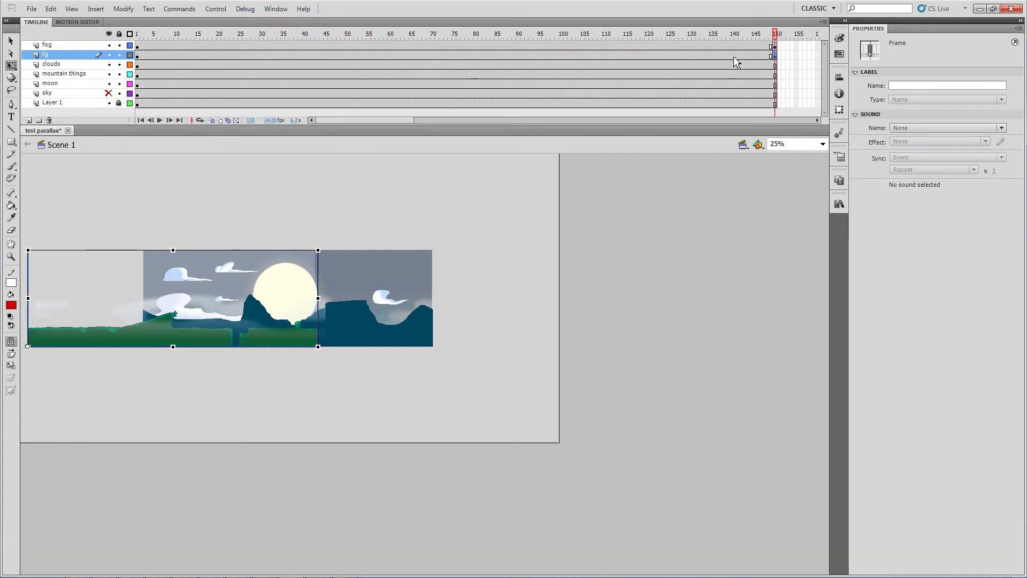
# Insert a keyframe at frame 150 on the clouds layer and shift the clouds left by about one sixth of their width.
pyautogui.click(776, 66)
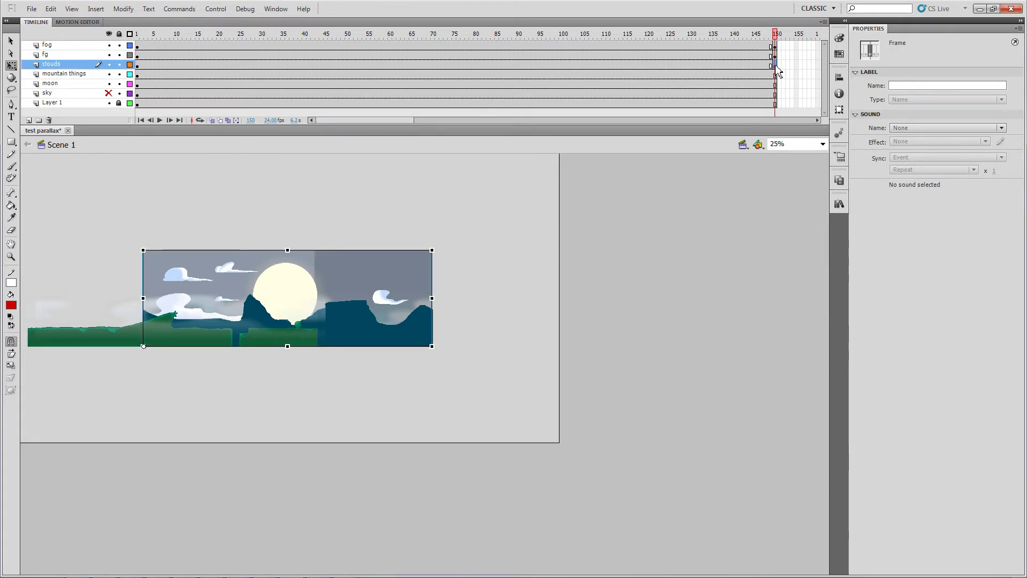
pyautogui.hotkey('shift', 'Left')
pyautogui.hotkey('shift', 'Left')
pyautogui.hotkey('shift', 'Left')
pyautogui.hotkey('shift', 'Left')
pyautogui.hotkey('shift', 'Left')
pyautogui.hotkey('shift', 'Left')
pyautogui.hotkey('shift', 'Left')
pyautogui.hotkey('shift', 'Left')
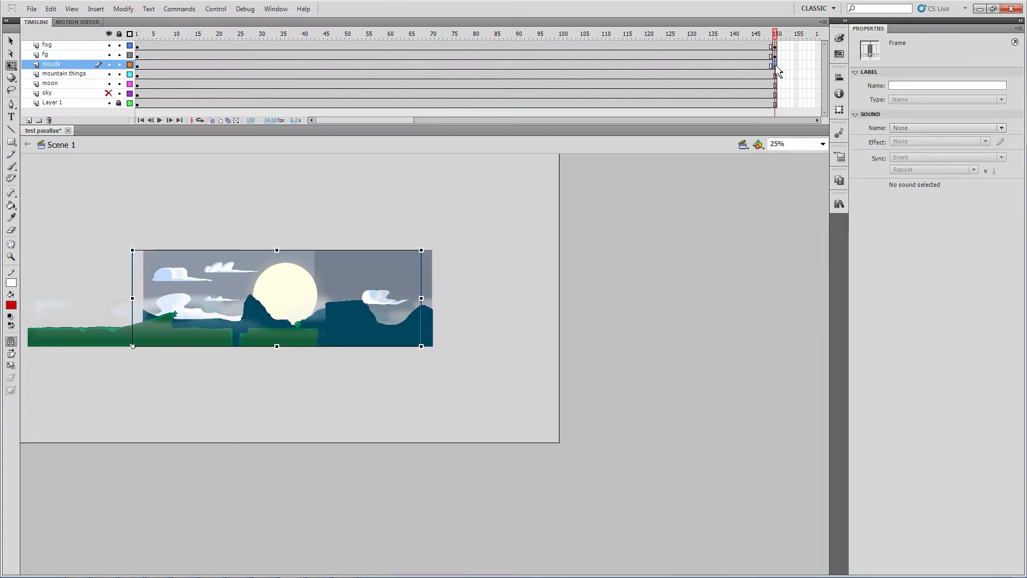
pyautogui.hotkey('shift', 'Left')
pyautogui.hotkey('shift', 'Left')
pyautogui.hotkey('shift', 'Left')
pyautogui.hotkey('shift', 'Left')
pyautogui.hotkey('shift', 'Left')
pyautogui.hotkey('shift', 'Left')
pyautogui.hotkey('shift', 'Left')
pyautogui.hotkey('shift', 'Left')
pyautogui.hotkey('shift', 'Left')
pyautogui.hotkey('shift', 'Left')
pyautogui.hotkey('shift', 'Left')
pyautogui.hotkey('shift', 'Left')
pyautogui.hotkey('shift', 'Left')
pyautogui.hotkey('shift', 'Left')
pyautogui.hotkey('shift', 'Left')
pyautogui.hotkey('shift', 'Left')
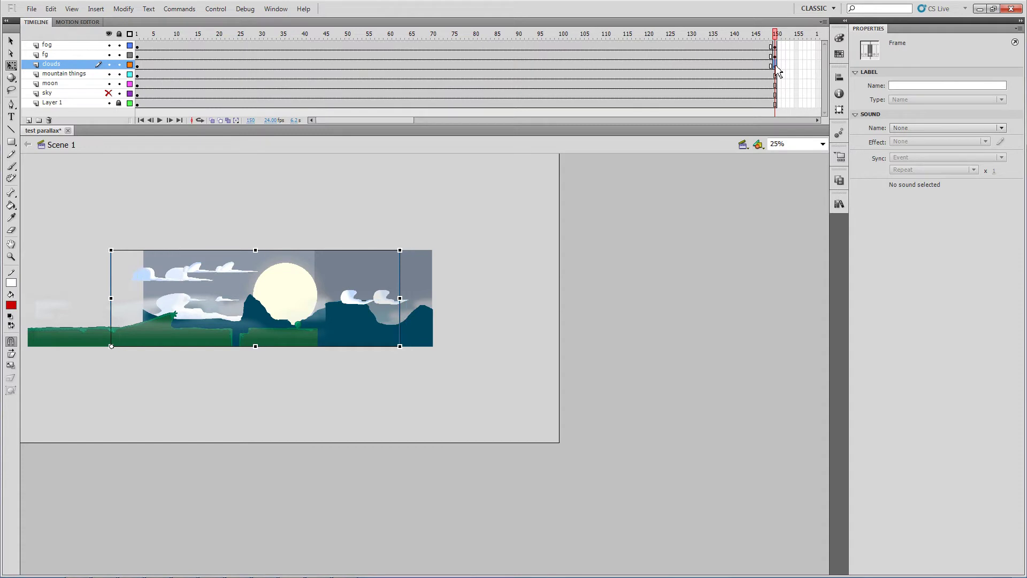
pyautogui.hotkey('shift', 'Left')
pyautogui.hotkey('shift', 'Left')
pyautogui.hotkey('shift', 'Left')
pyautogui.hotkey('shift', 'Left')
pyautogui.hotkey('shift', 'Left')
pyautogui.hotkey('shift', 'Left')
pyautogui.hotkey('shift', 'Left')
pyautogui.hotkey('shift', 'Left')
pyautogui.hotkey('shift', 'Left')
pyautogui.hotkey('shift', 'Left')
pyautogui.hotkey('shift', 'Left')
pyautogui.hotkey('shift', 'Left')
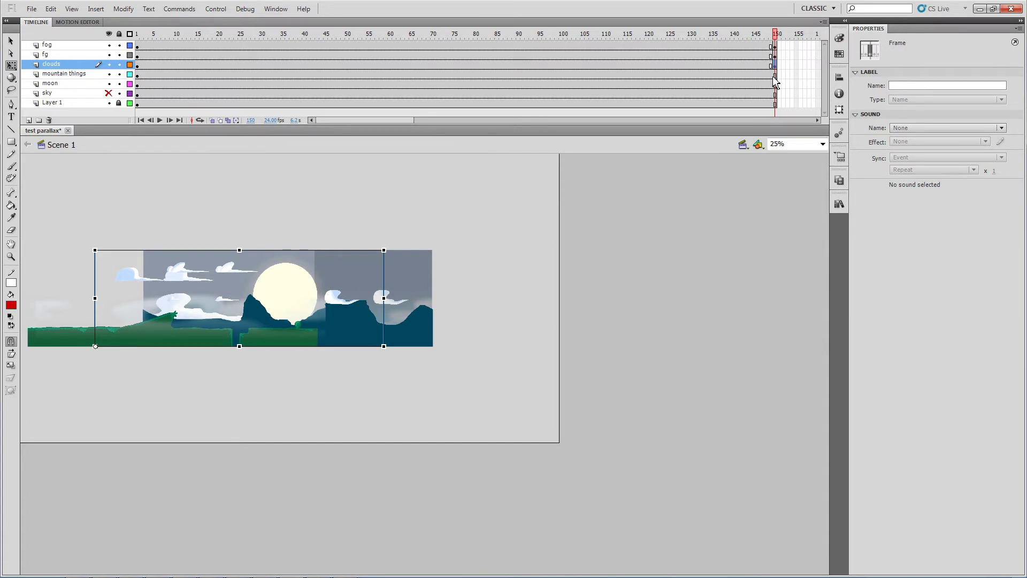
# Insert a keyframe at frame 150 on the mountain things layer and reorder the clouds layer directly beneath it.
pyautogui.click(775, 75)
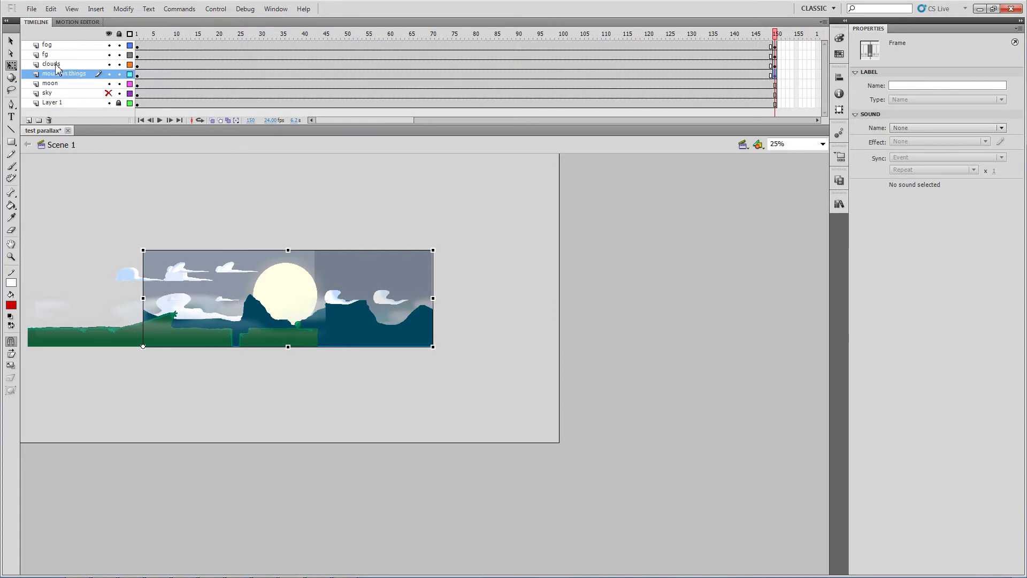
pyautogui.moveTo(57, 65); pyautogui.dragTo(59, 82)
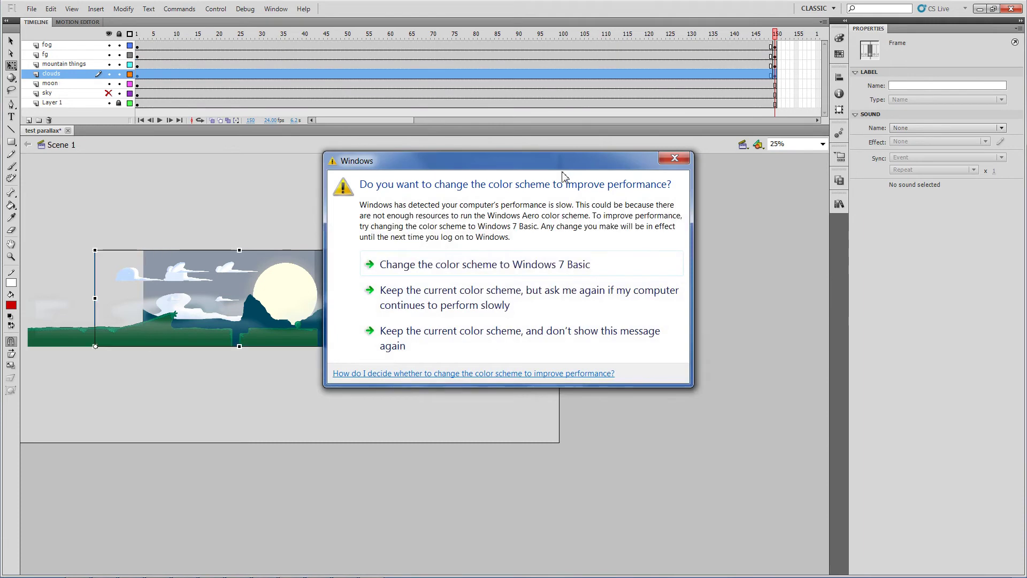
pyautogui.click(675, 158)
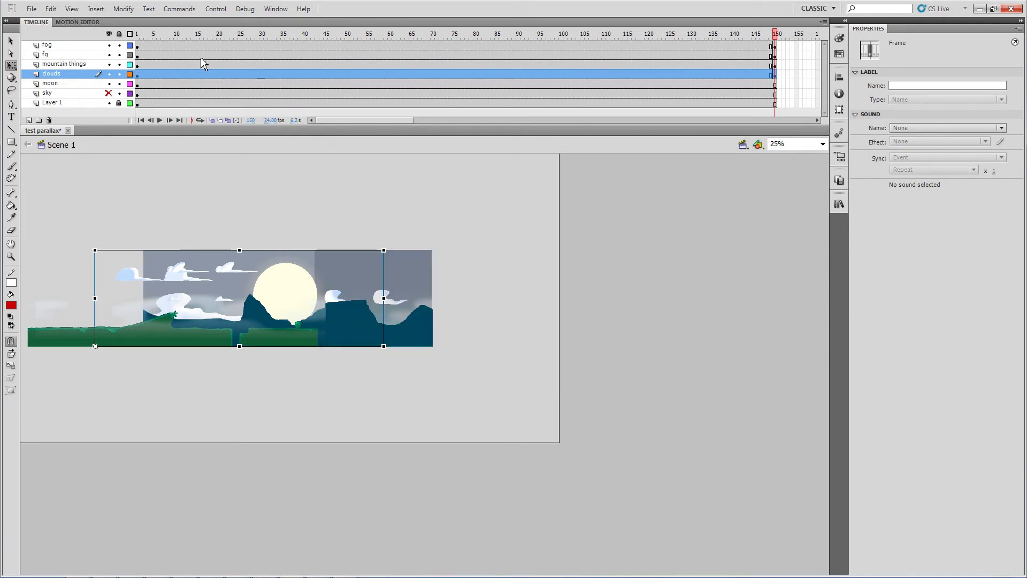
# Shift the mountains at frame 150 left by about a quarter of their width.
pyautogui.click(48, 63)
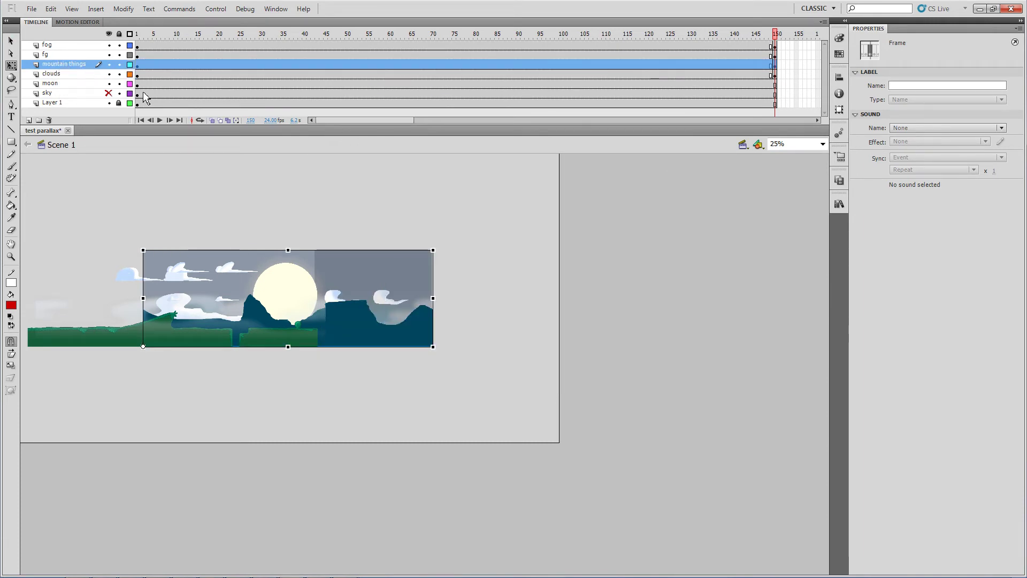
pyautogui.hotkey('shift', 'Left')
pyautogui.hotkey('shift', 'Left')
pyautogui.hotkey('shift', 'Left')
pyautogui.hotkey('shift', 'Left')
pyautogui.hotkey('shift', 'Left')
pyautogui.hotkey('shift', 'Left')
pyautogui.hotkey('shift', 'Left')
pyautogui.hotkey('shift', 'Left')
pyautogui.hotkey('shift', 'Left')
pyautogui.hotkey('shift', 'Left')
pyautogui.hotkey('shift', 'Left')
pyautogui.hotkey('shift', 'Left')
pyautogui.hotkey('shift', 'Left')
pyautogui.hotkey('shift', 'Left')
pyautogui.hotkey('shift', 'Left')
pyautogui.hotkey('shift', 'Left')
pyautogui.hotkey('shift', 'Left')
pyautogui.hotkey('shift', 'Left')
pyautogui.hotkey('shift', 'Left')
pyautogui.hotkey('shift', 'Left')
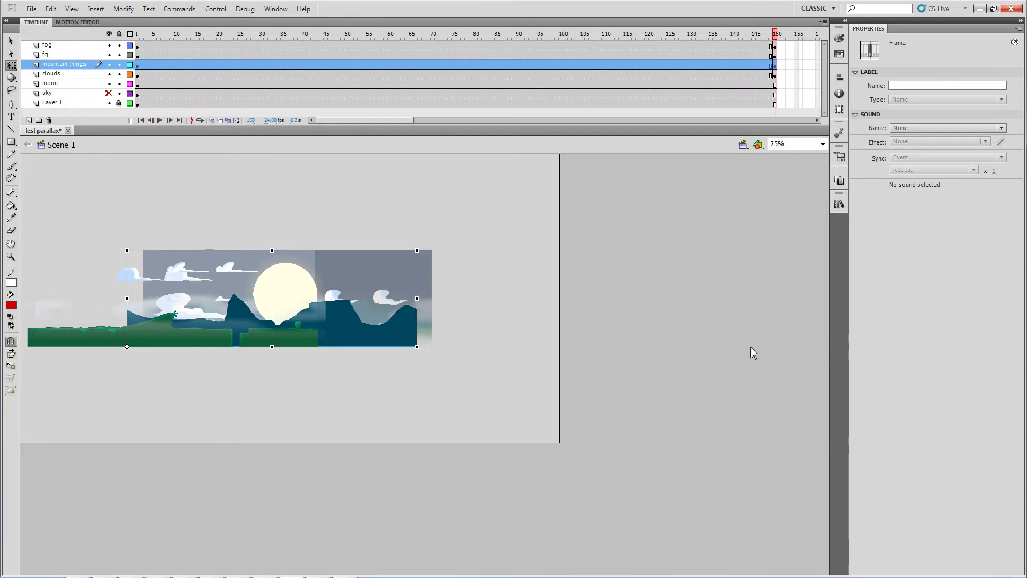
pyautogui.hotkey('shift', 'Left')
pyautogui.hotkey('shift', 'Left')
pyautogui.hotkey('shift', 'Left')
pyautogui.hotkey('shift', 'Left')
pyautogui.hotkey('shift', 'Left')
pyautogui.hotkey('shift', 'Left')
pyautogui.hotkey('shift', 'Left')
pyautogui.hotkey('shift', 'Left')
pyautogui.hotkey('shift', 'Left')
pyautogui.hotkey('shift', 'Left')
pyautogui.hotkey('shift', 'Left')
pyautogui.hotkey('shift', 'Left')
pyautogui.hotkey('shift', 'Left')
pyautogui.hotkey('shift', 'Left')
pyautogui.hotkey('shift', 'Left')
pyautogui.hotkey('shift', 'Left')
pyautogui.hotkey('shift', 'Left')
pyautogui.hotkey('shift', 'Left')
pyautogui.hotkey('shift', 'Left')
pyautogui.hotkey('shift', 'Left')
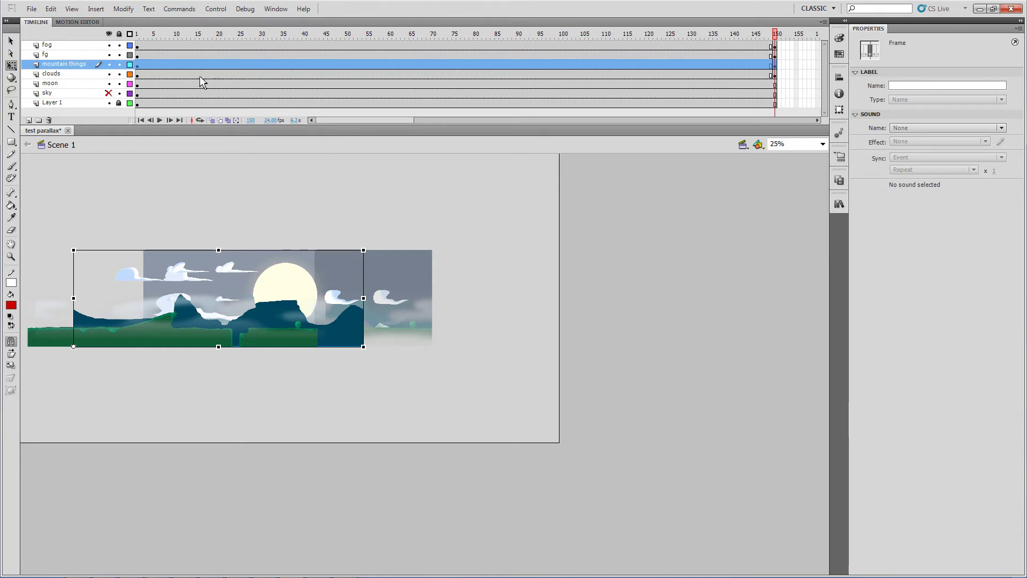
# Insert a keyframe at frame 150 on the moon layer and shift the moon left by about one fifth of its width.
pyautogui.click(161, 84)
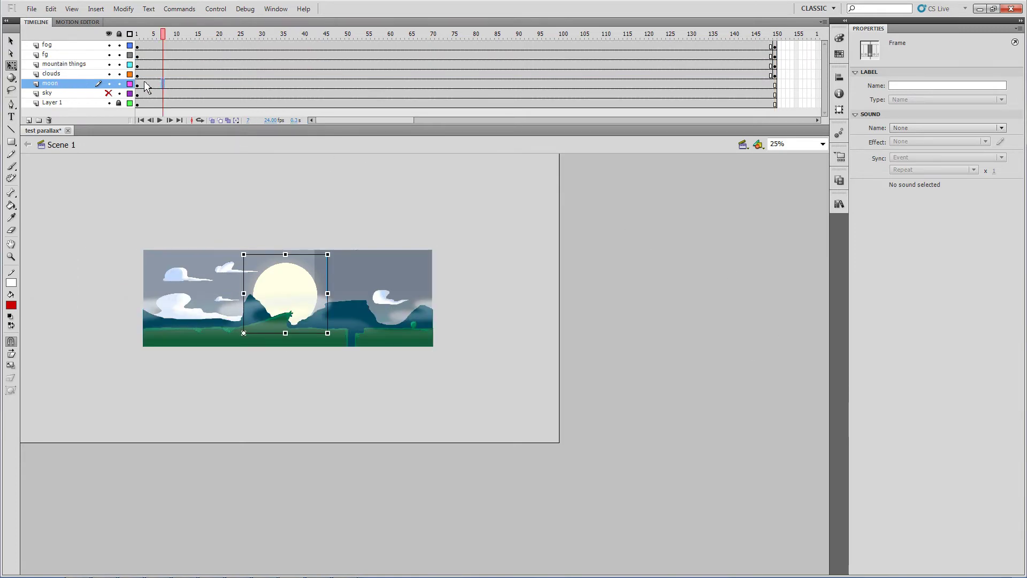
pyautogui.click(137, 85)
pyautogui.click(775, 85)
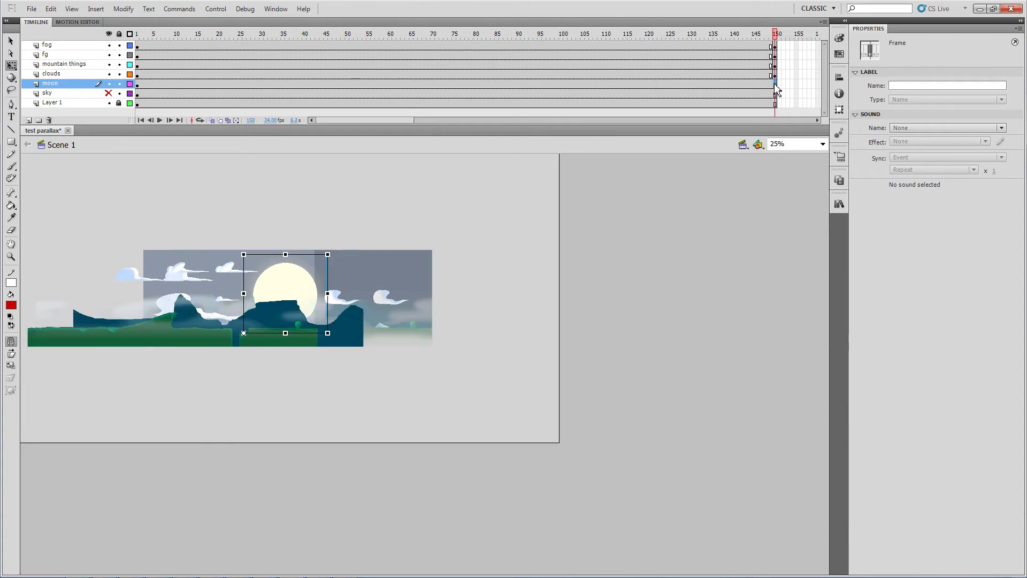
pyautogui.press('F6')
pyautogui.hotkey('shift', 'Left')
pyautogui.hotkey('shift', 'Left')
pyautogui.hotkey('shift', 'Left')
pyautogui.hotkey('shift', 'Left')
pyautogui.hotkey('shift', 'Left')
pyautogui.hotkey('shift', 'Left')
pyautogui.hotkey('shift', 'Left')
pyautogui.hotkey('shift', 'Left')
pyautogui.hotkey('shift', 'Left')
pyautogui.hotkey('shift', 'Left')
pyautogui.hotkey('shift', 'Left')
pyautogui.hotkey('shift', 'Left')
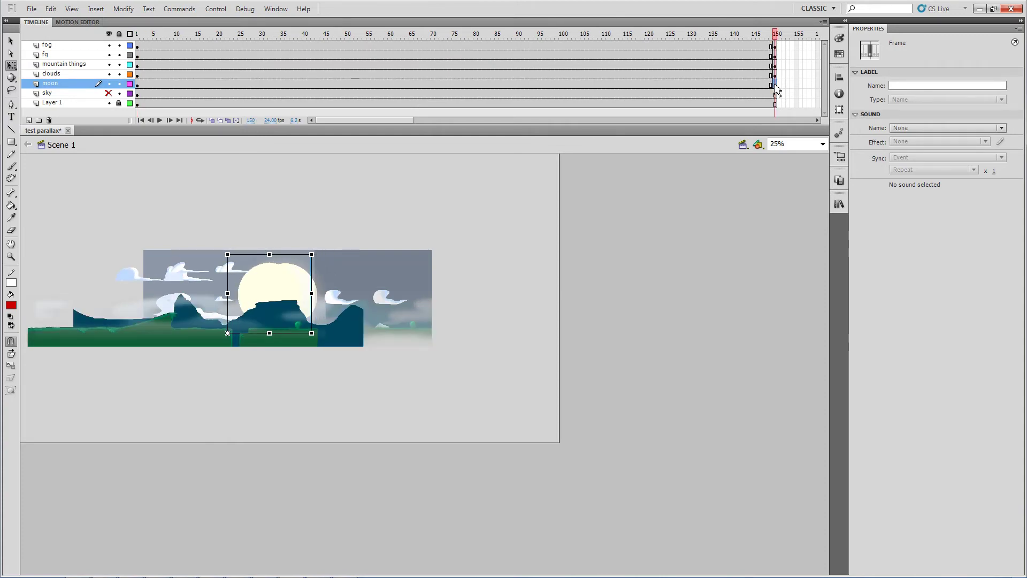
pyautogui.press('F5')
pyautogui.click(779, 95)
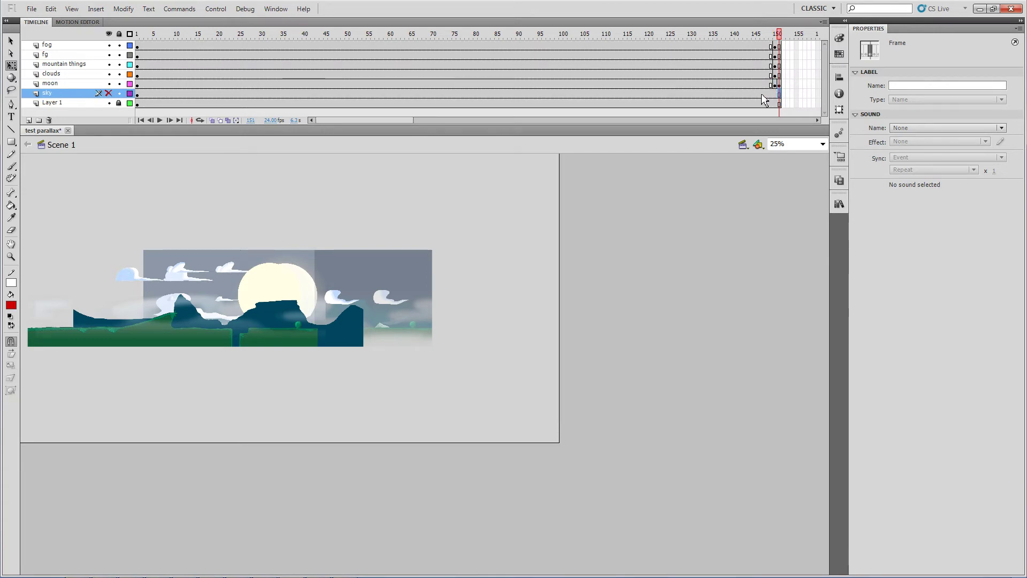
pyautogui.hotkey('ctrl', 'z')
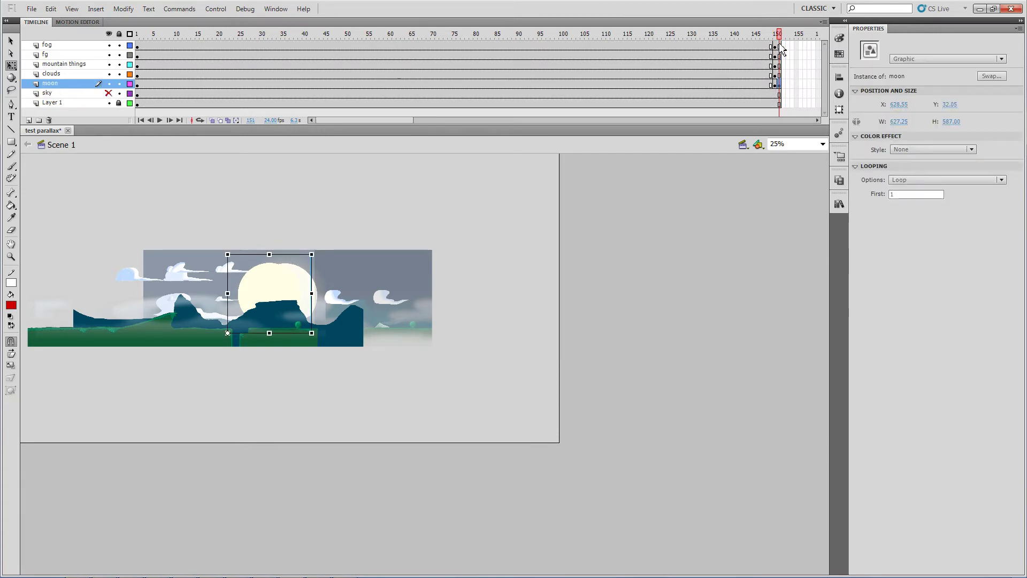
pyautogui.moveTo(781, 49); pyautogui.dragTo(781, 107)
pyautogui.hotkey('shift', 'F5')
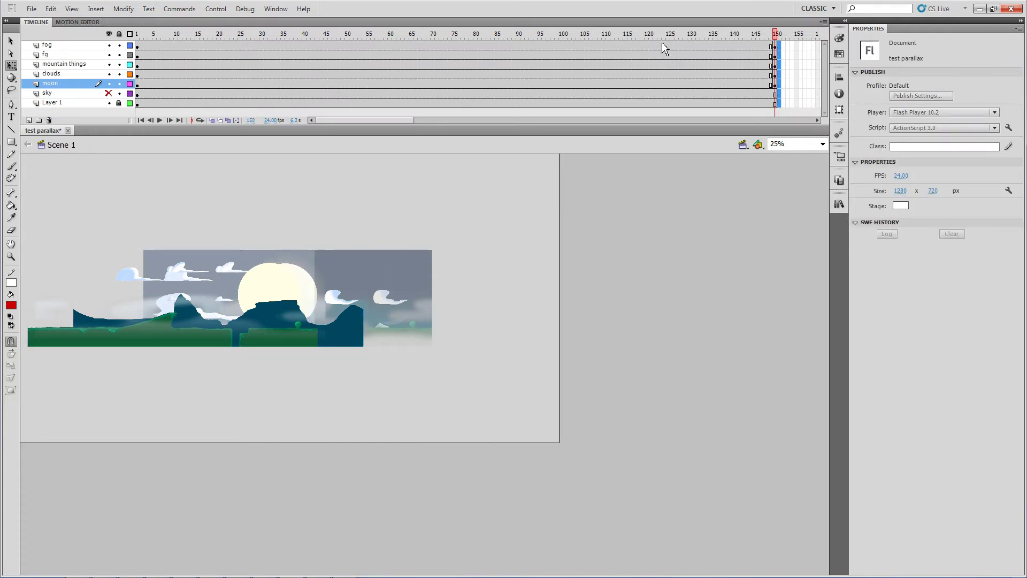
# Create classic tweens between frames 1 and 150 on the fog, fg, mountain things, clouds and moon layers.
pyautogui.moveTo(662, 44); pyautogui.dragTo(660, 63)
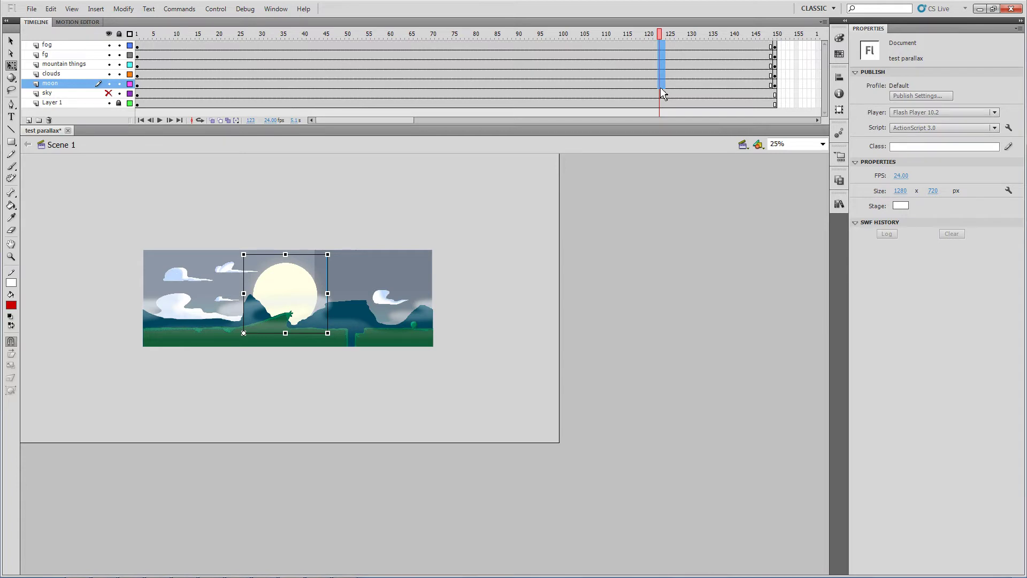
pyautogui.click(664, 86)
pyautogui.rightClick(665, 87)
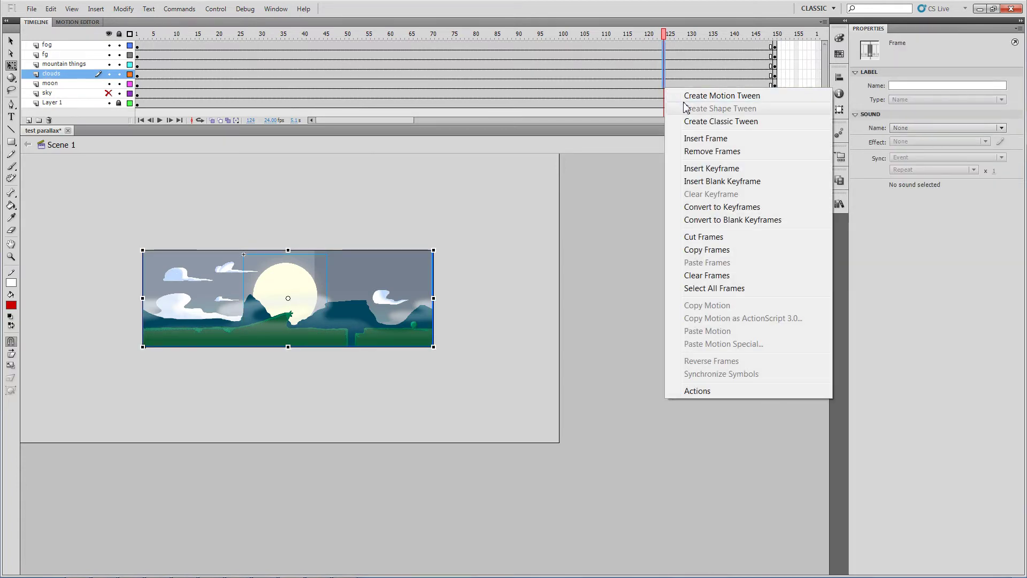
pyautogui.click(708, 122)
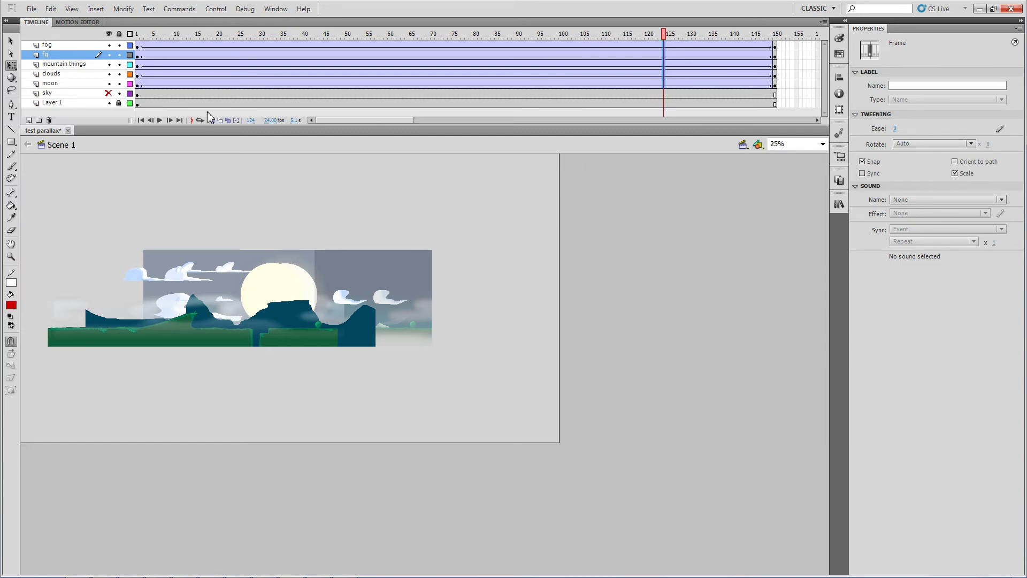
# Convert Layer 1 to a guide layer and restore the sky layer as a visible, normal layer.
pyautogui.rightClick(92, 98)
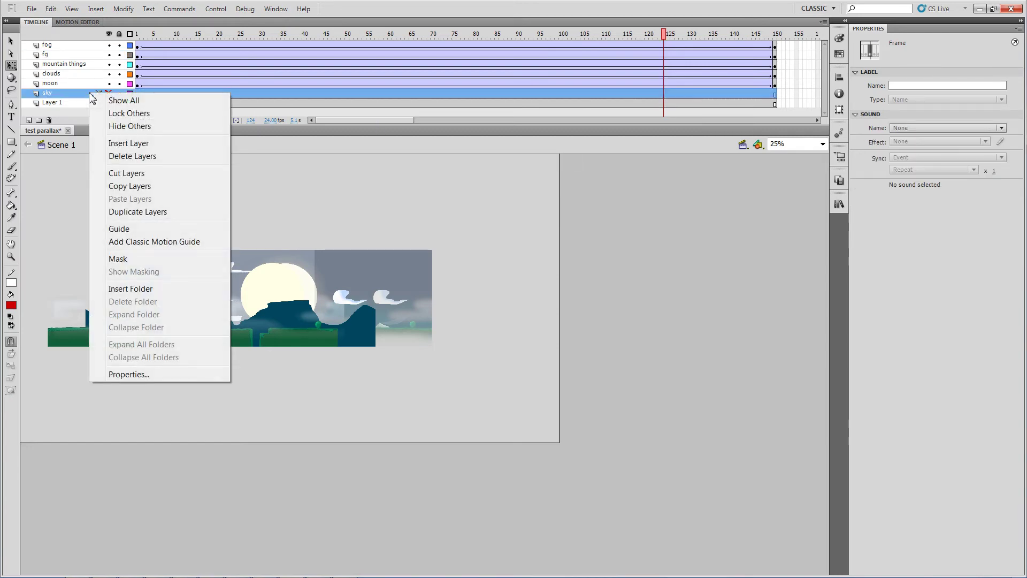
pyautogui.click(118, 228)
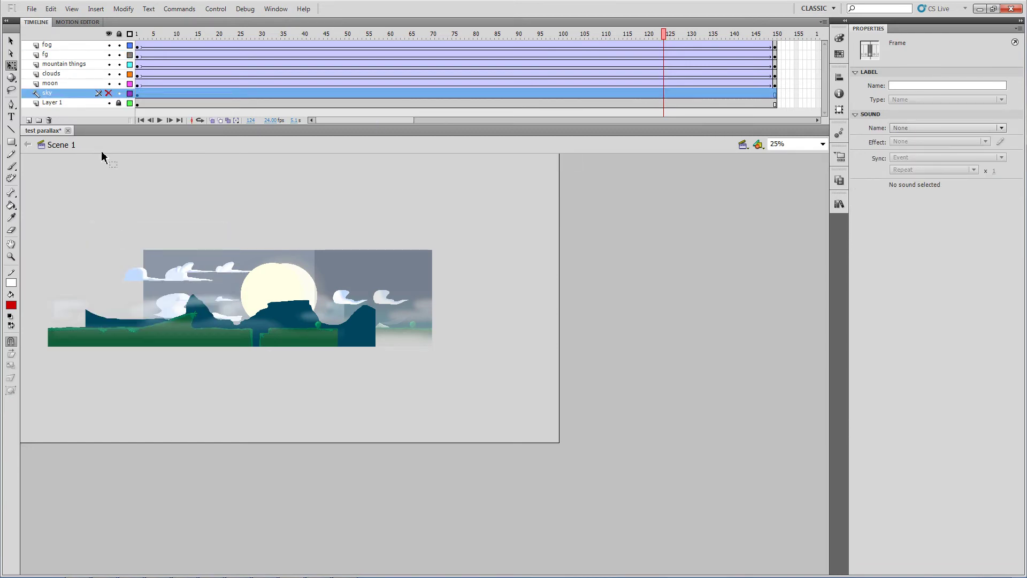
pyautogui.rightClick(76, 104)
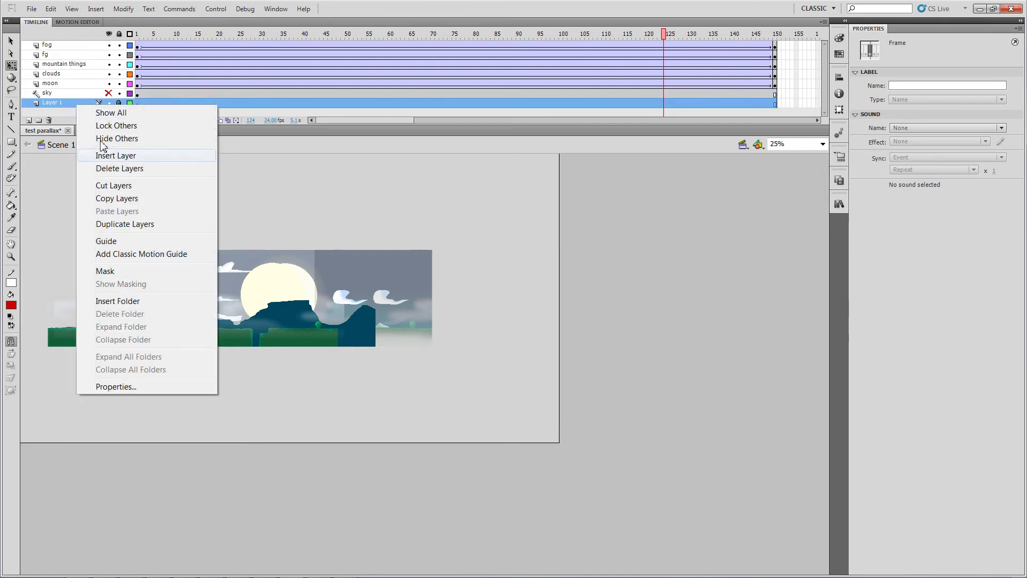
pyautogui.click(106, 241)
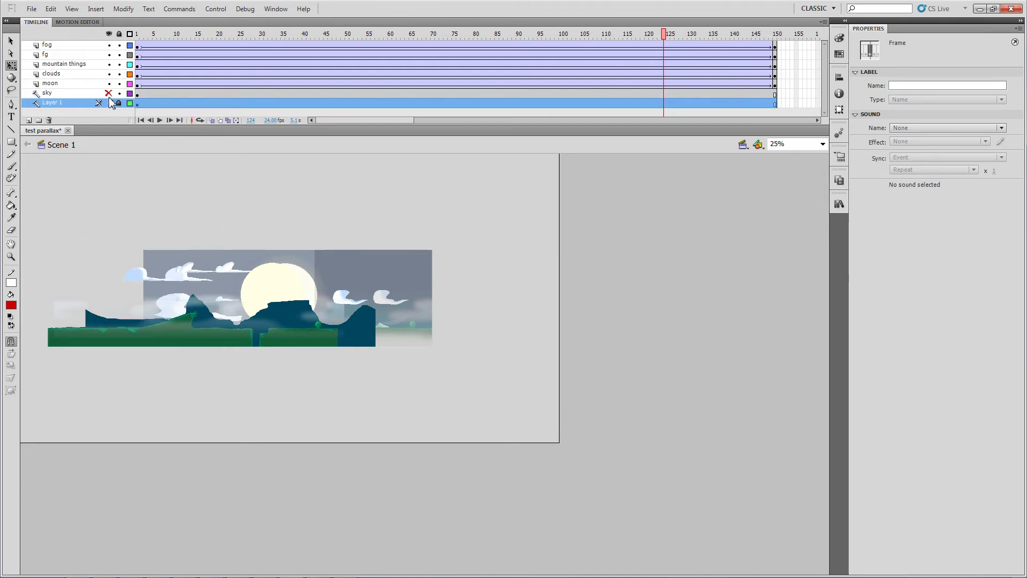
pyautogui.rightClick(61, 95)
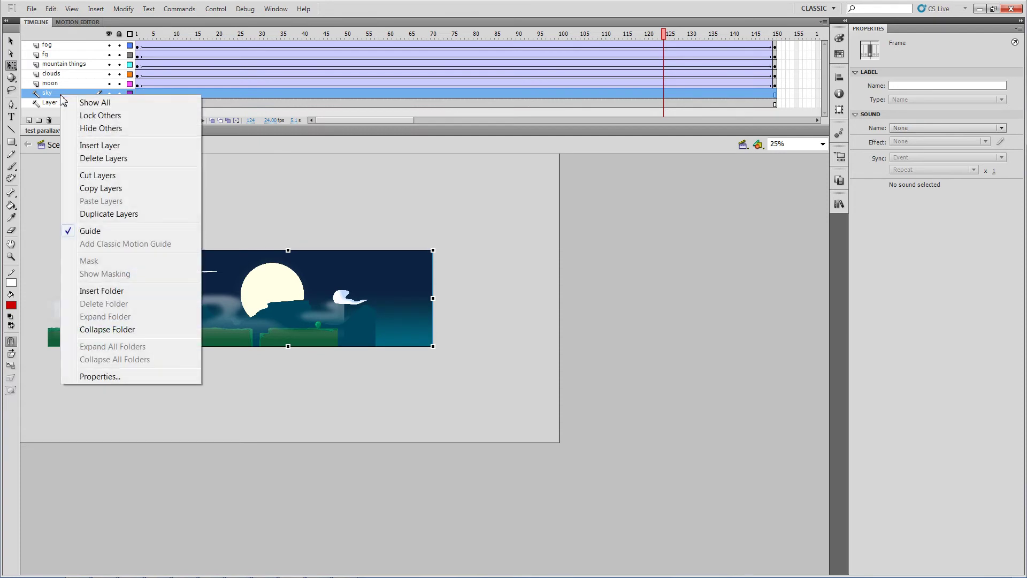
pyautogui.click(83, 231)
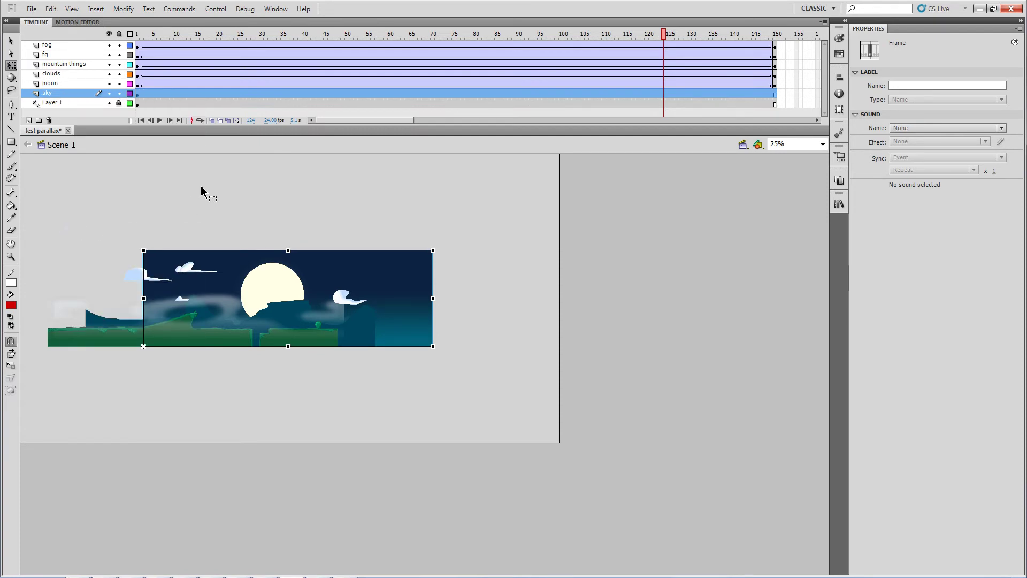
# Preview the parallax animation as a test movie, close the preview and test the movie again.
pyautogui.hotkey('ctrl', 'Return')
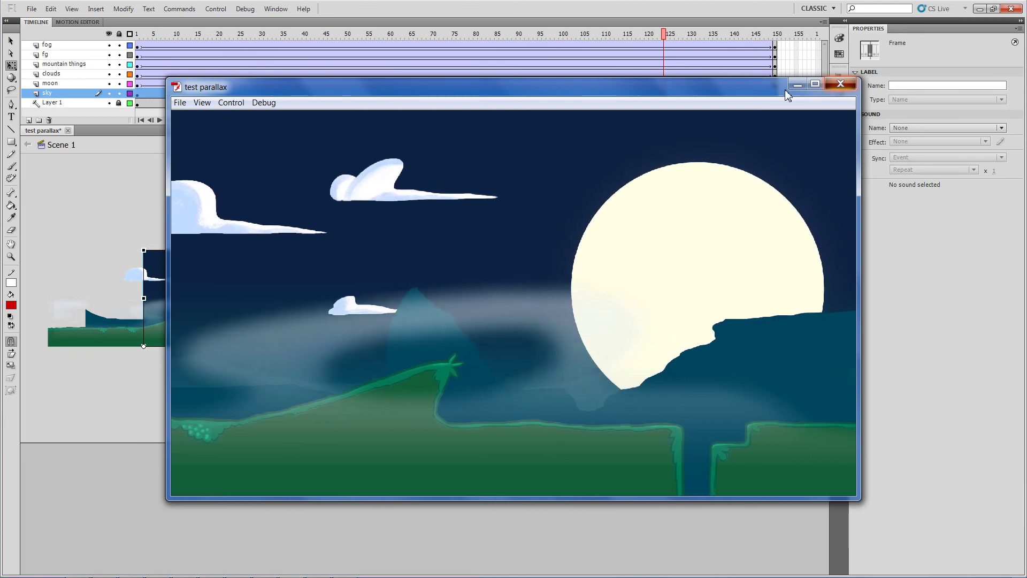
pyautogui.hotkey('ctrl', 'w')
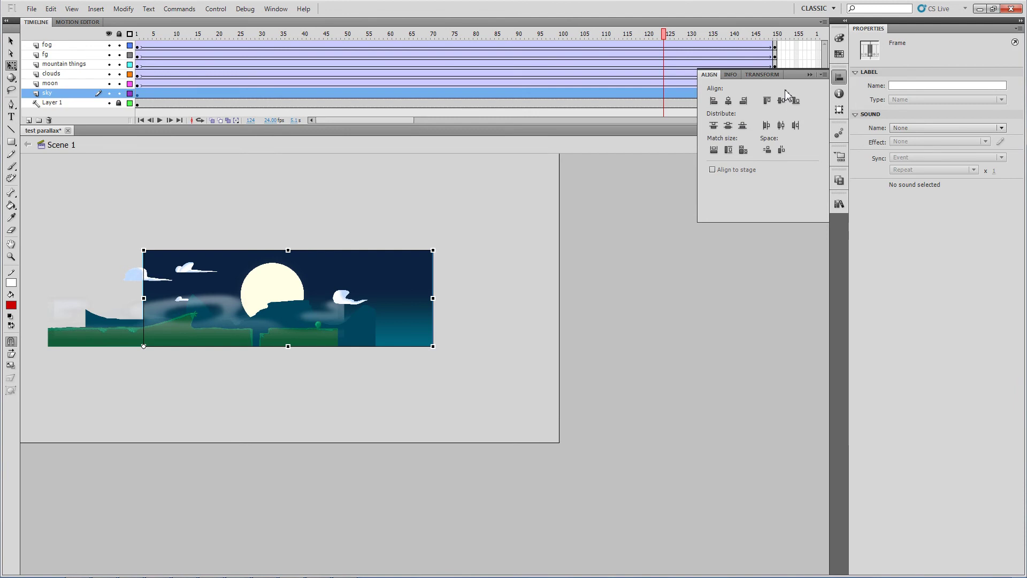
pyautogui.click(507, 248)
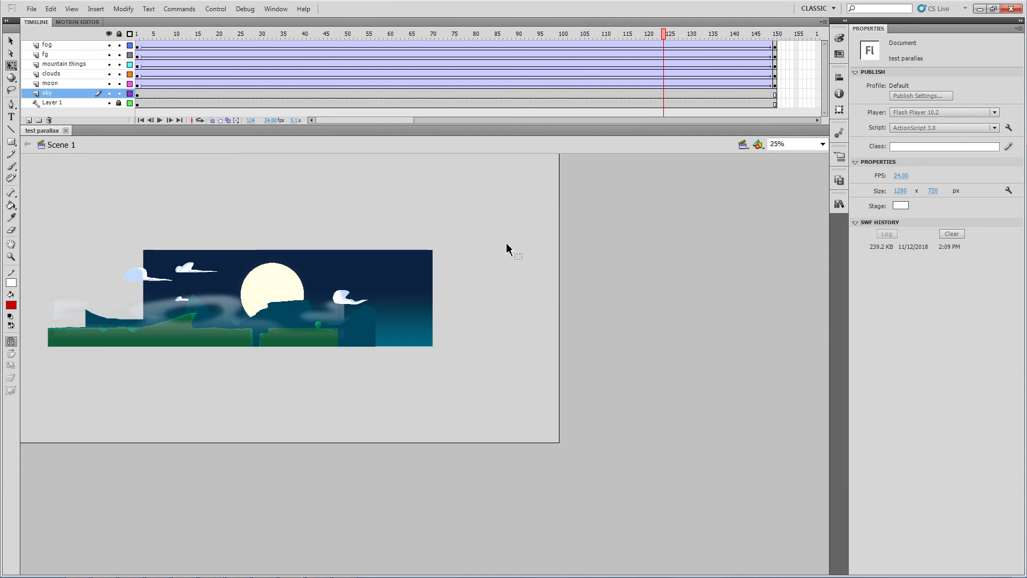
pyautogui.hotkey('ctrl', 'Return')
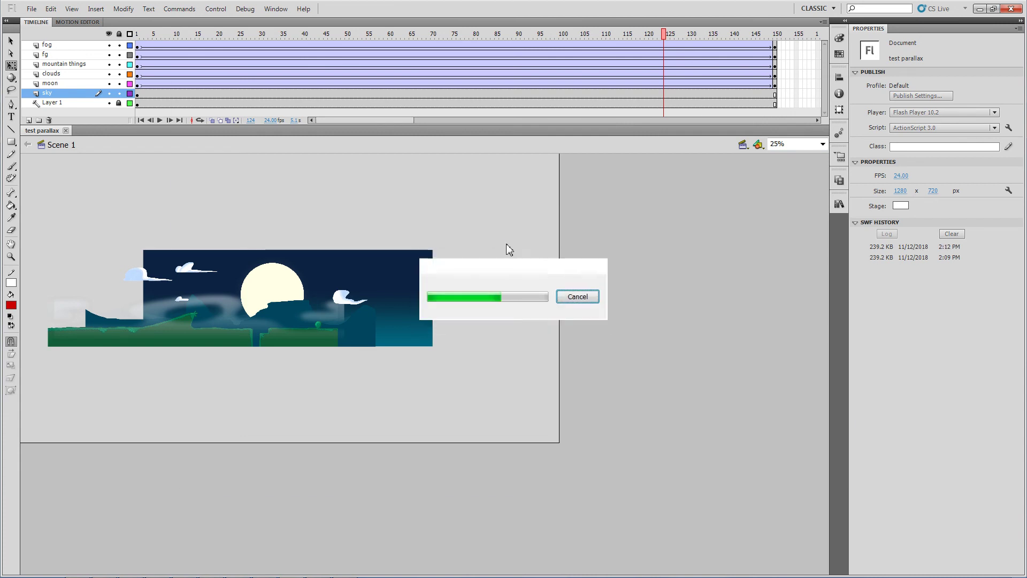